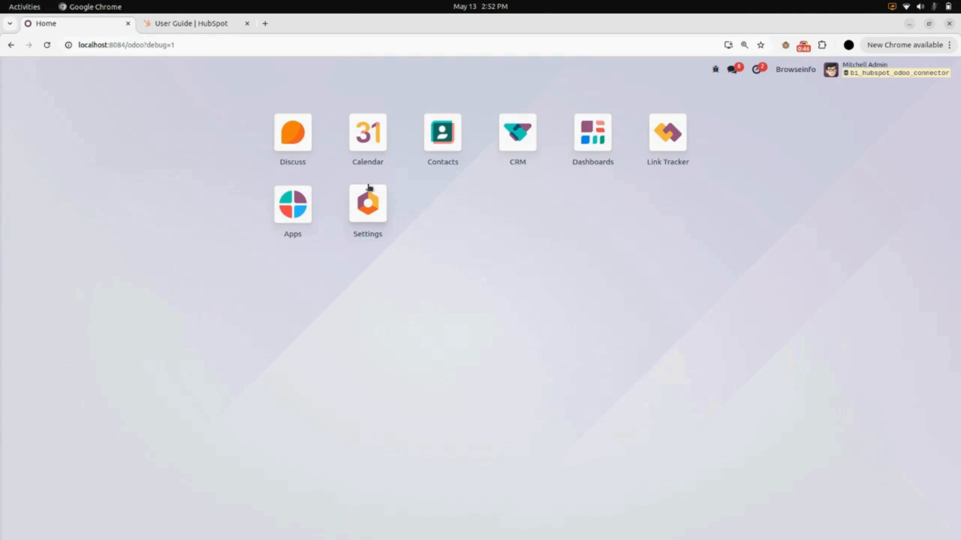
# Step: Give the admin user the Hubspot Manager role under Users & Companies, save, and go back home
pyautogui.click(367, 209)
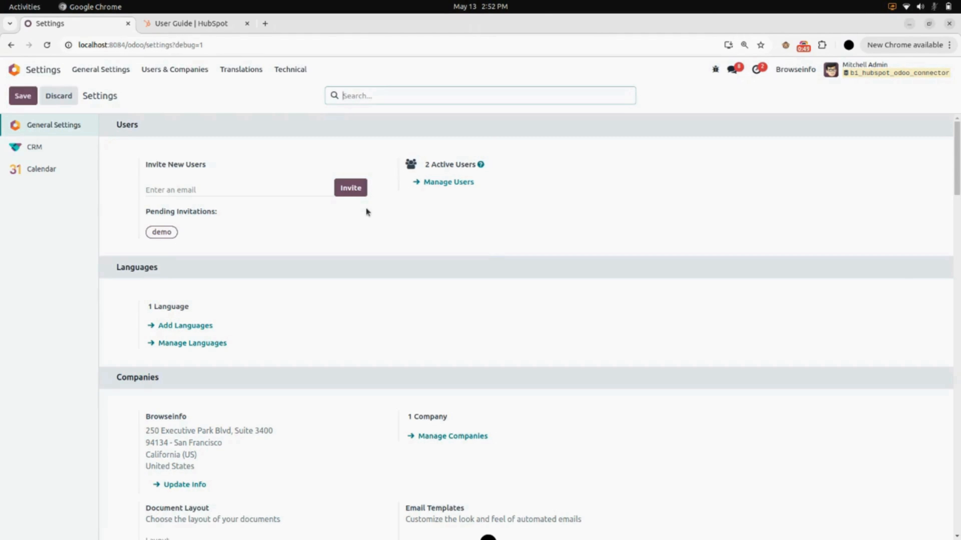
pyautogui.click(199, 72)
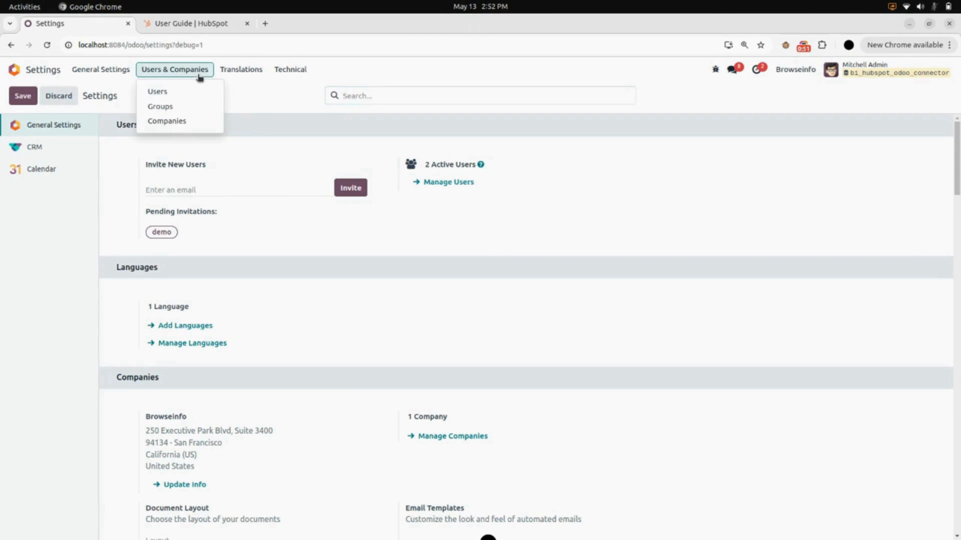
pyautogui.click(179, 98)
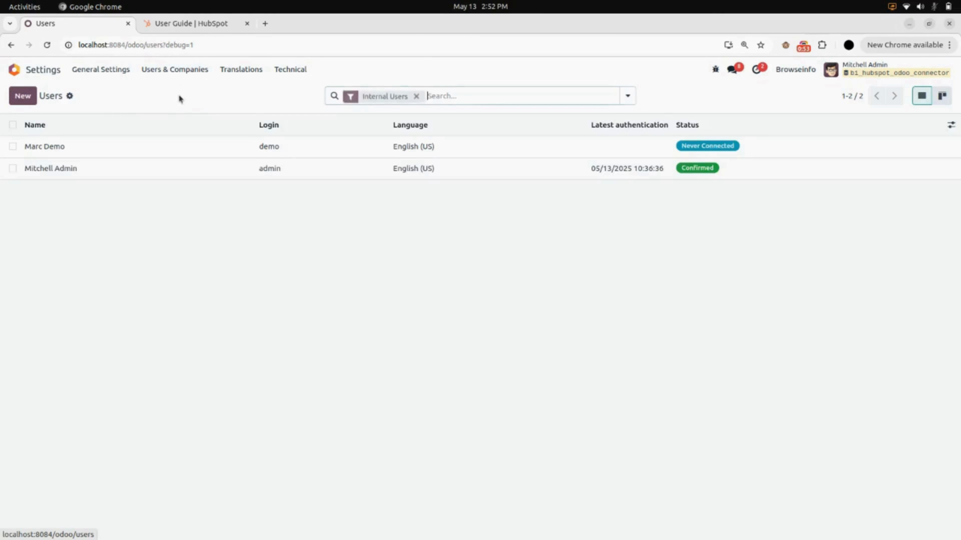
pyautogui.click(133, 173)
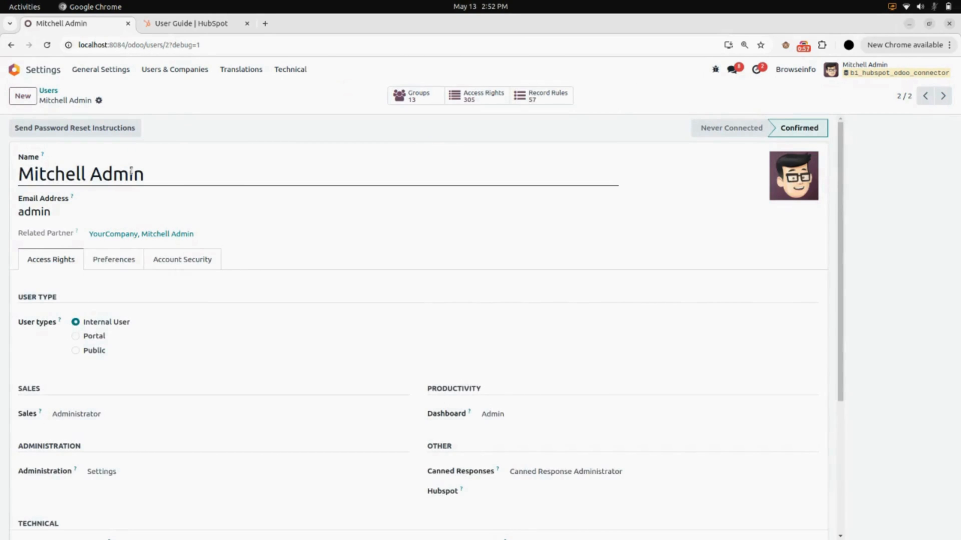
pyautogui.scroll(-3, 228, 320)
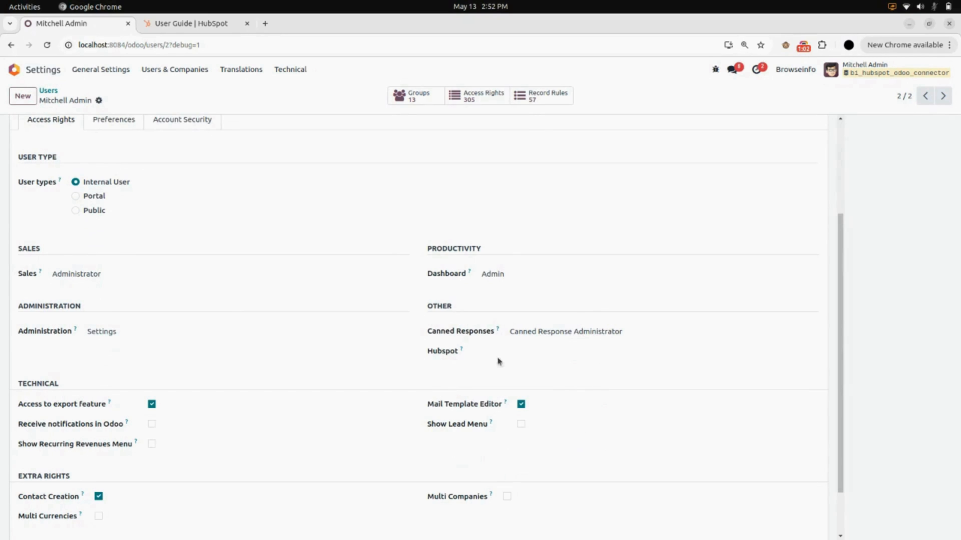
pyautogui.click(543, 355)
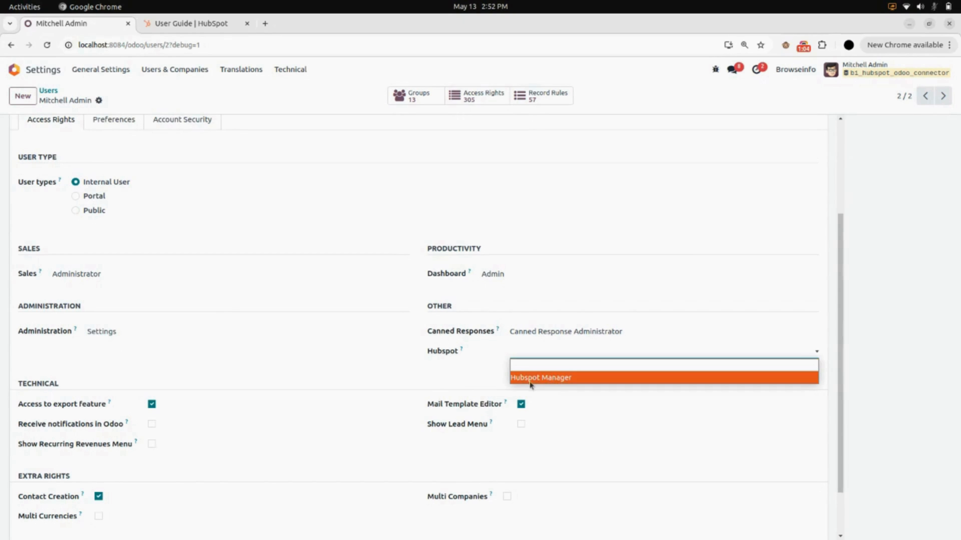
pyautogui.click(563, 380)
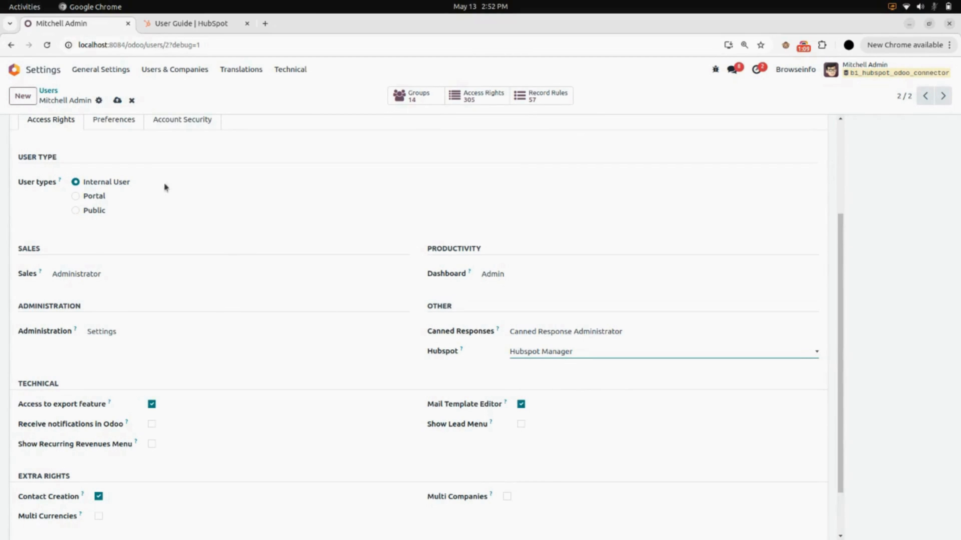
pyautogui.click(118, 100)
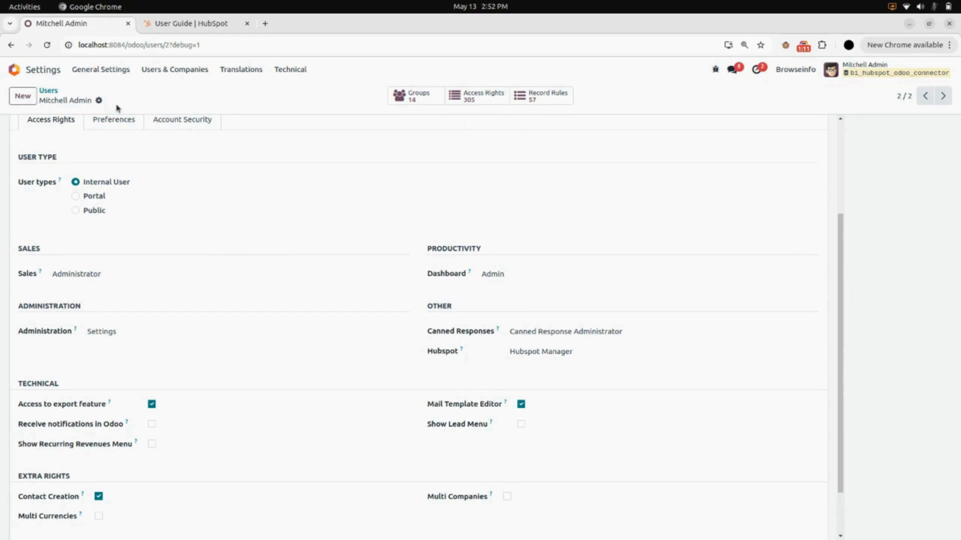
pyautogui.click(53, 69)
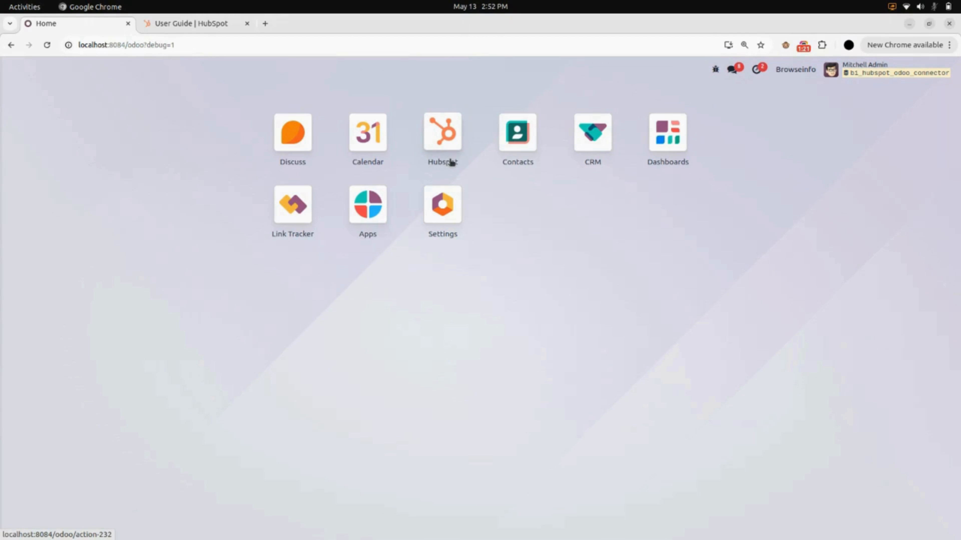
# Step: Check the HubSpot tab, then open Odoo's Hubspot app, which shows no instance selected
pyautogui.click(224, 30)
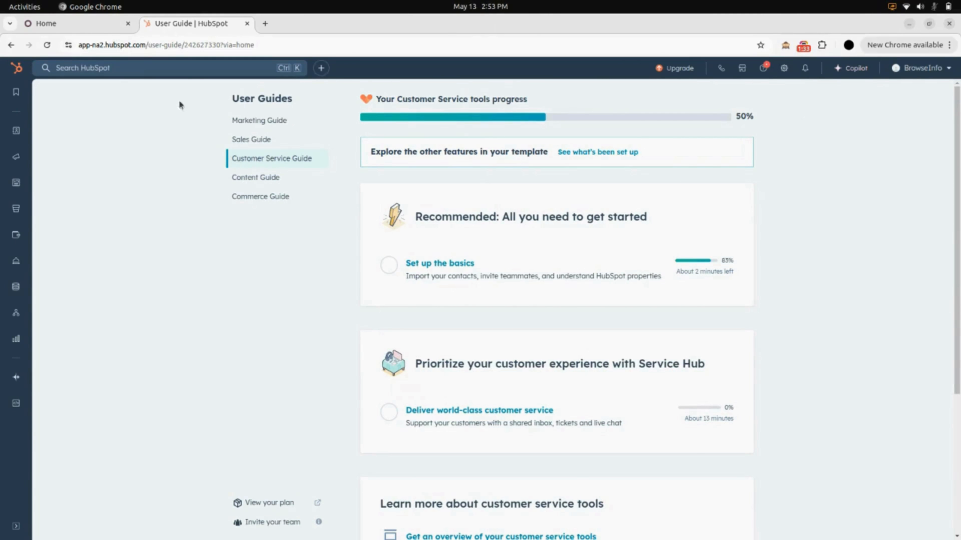
pyautogui.click(90, 30)
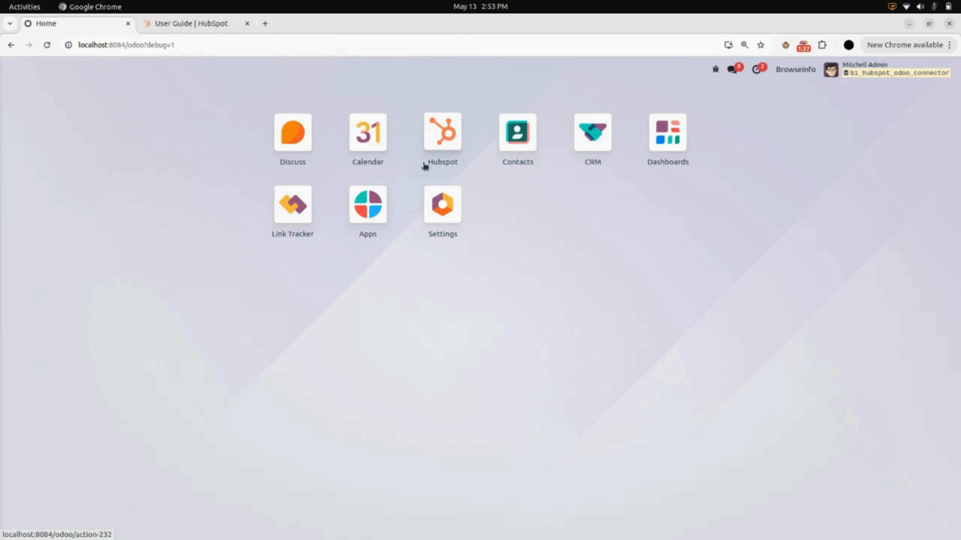
pyautogui.click(452, 150)
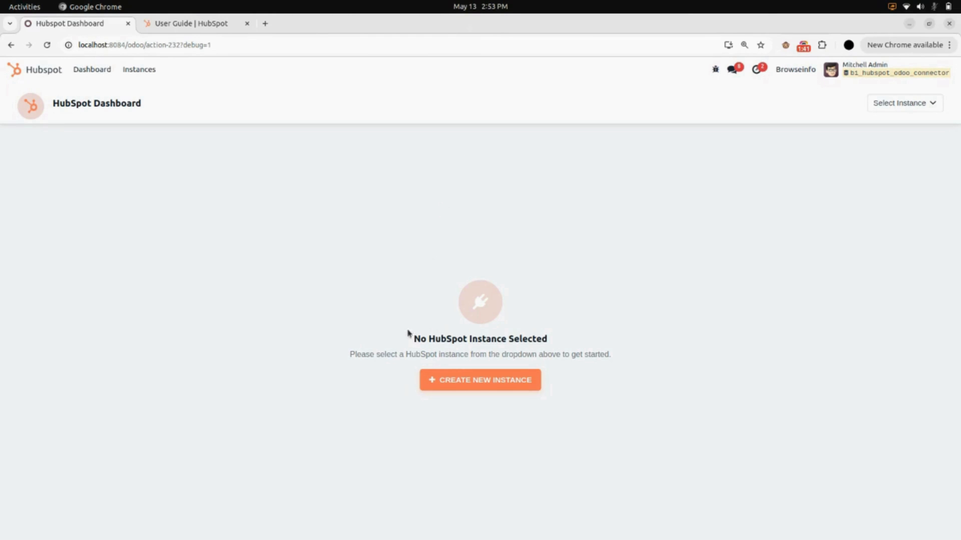
# Step: Create the 'Browseinfo Hubspot' instance with its pasted access token and owner ID, save it and connect
pyautogui.click(475, 377)
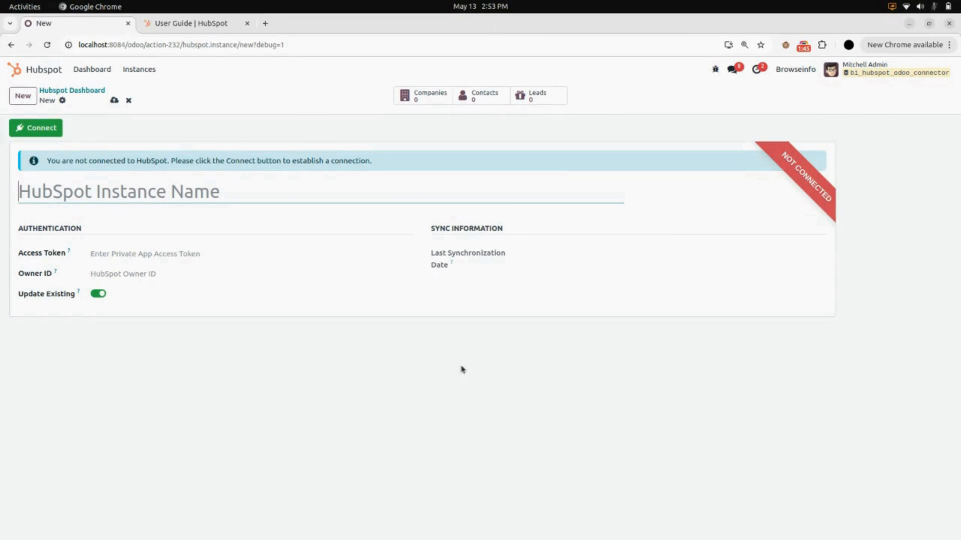
pyautogui.write('B')
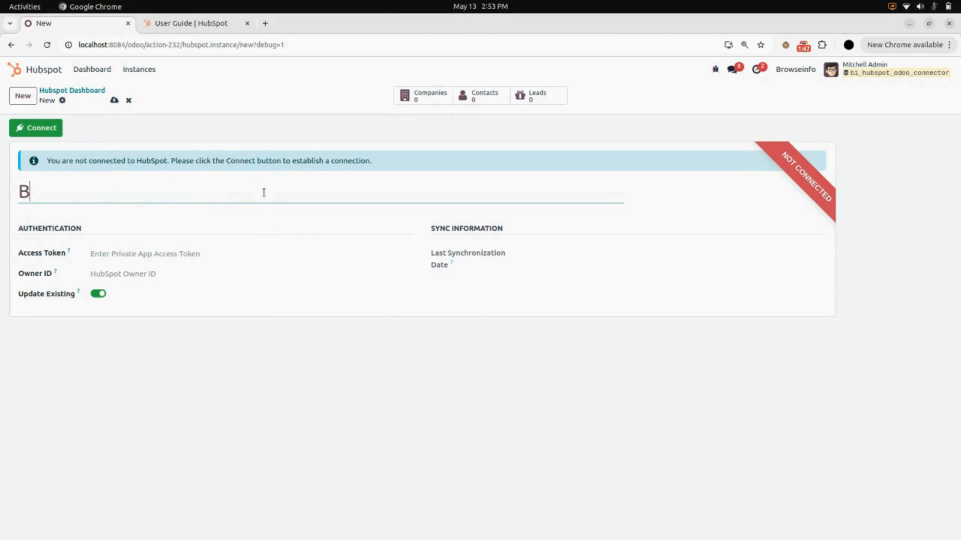
pyautogui.write('rowseinf')
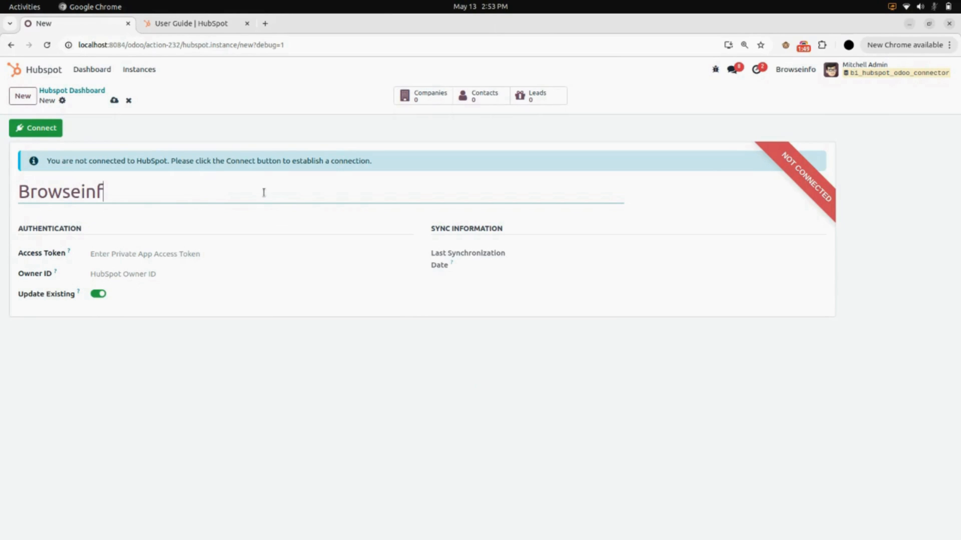
pyautogui.write('o Hubspot')
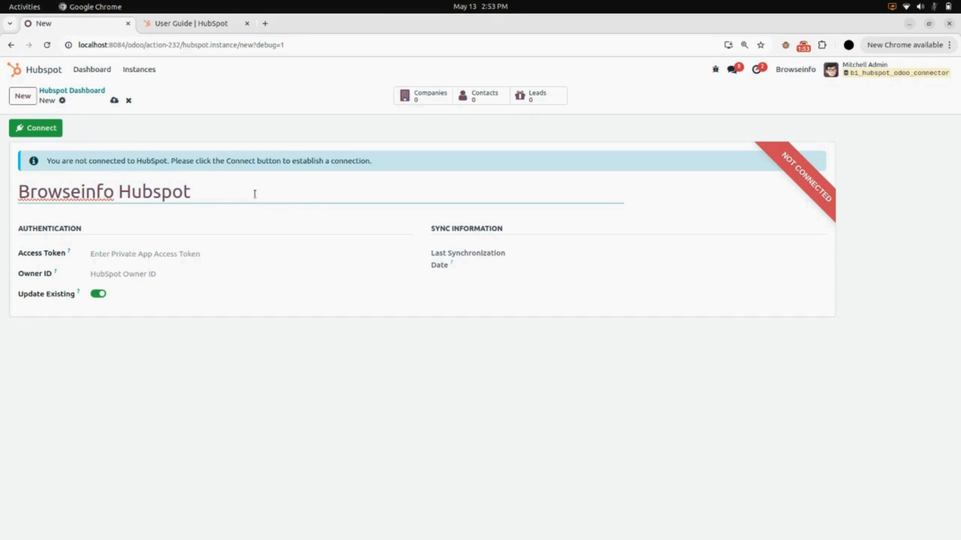
pyautogui.click(185, 217)
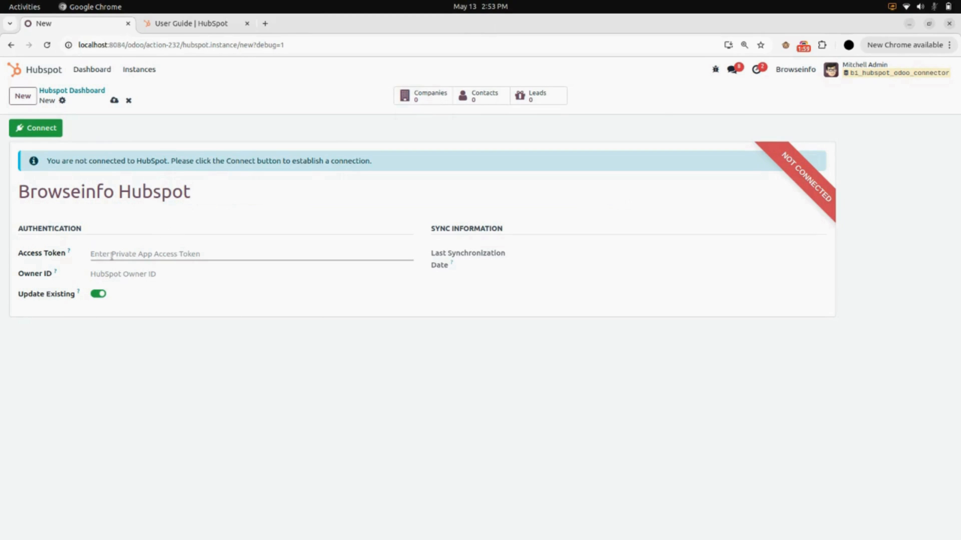
pyautogui.click(91, 250)
pyautogui.hotkey('ctrl', 'v')
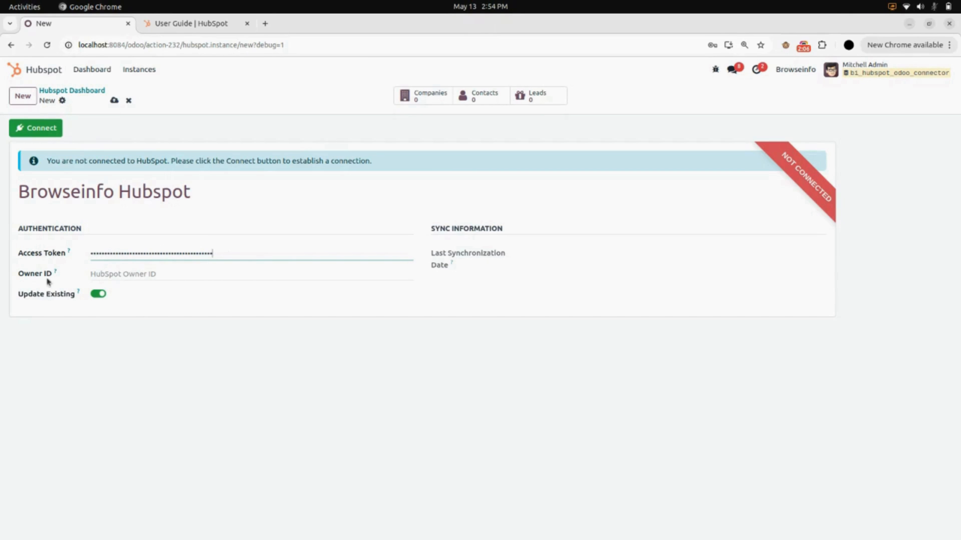
pyautogui.click(90, 272)
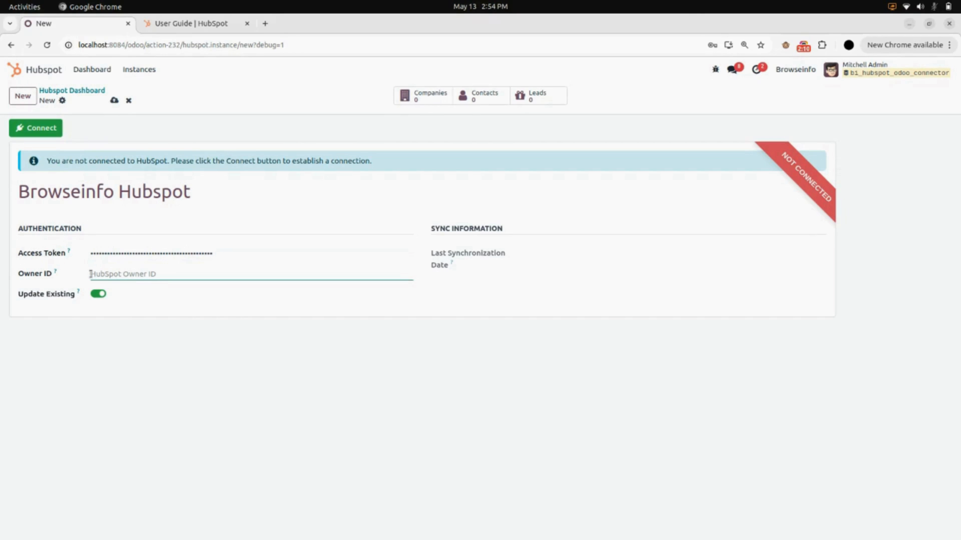
pyautogui.write('79631993')
pyautogui.click(115, 100)
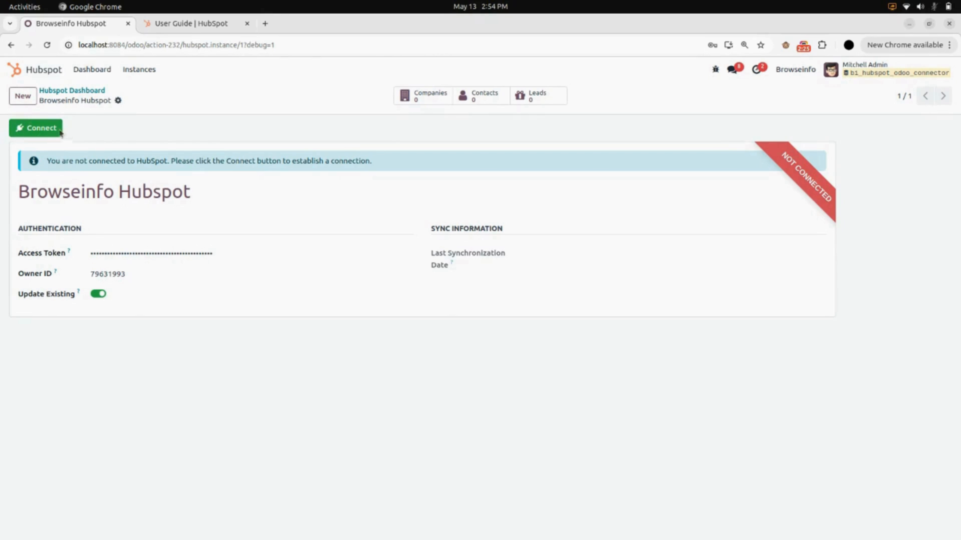
pyautogui.click(52, 130)
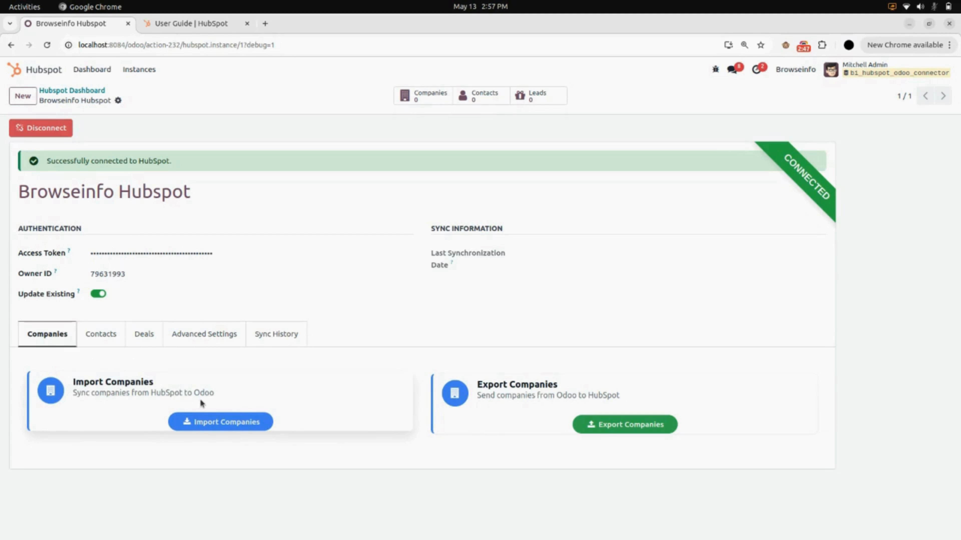
# Step: View HubSpot's CRM > Companies list with its single company, then return to the Odoo tab
pyautogui.click(201, 30)
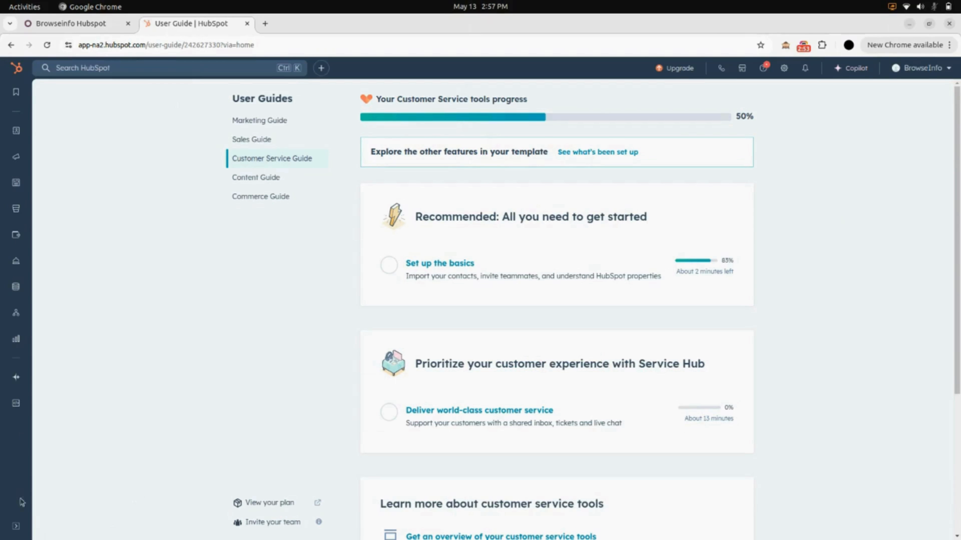
pyautogui.click(15, 526)
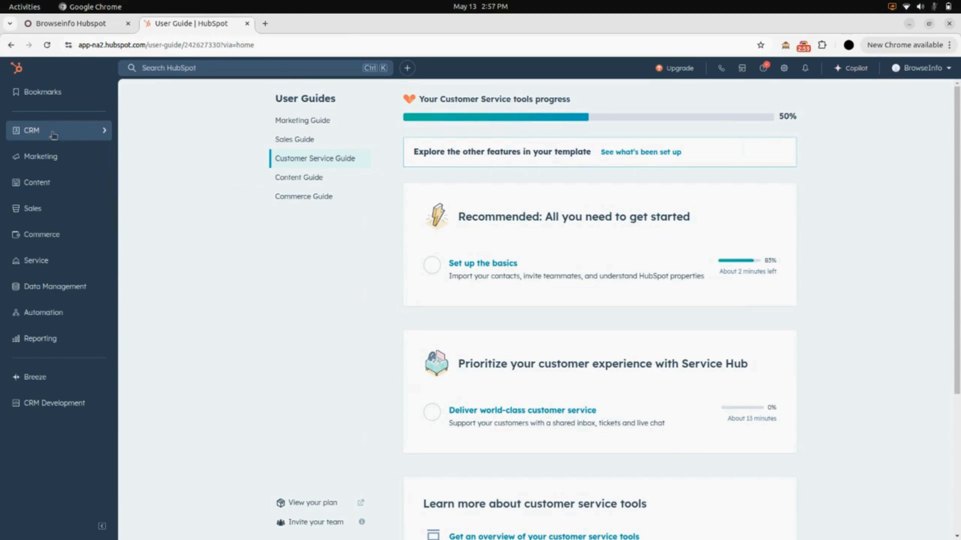
pyautogui.click(64, 133)
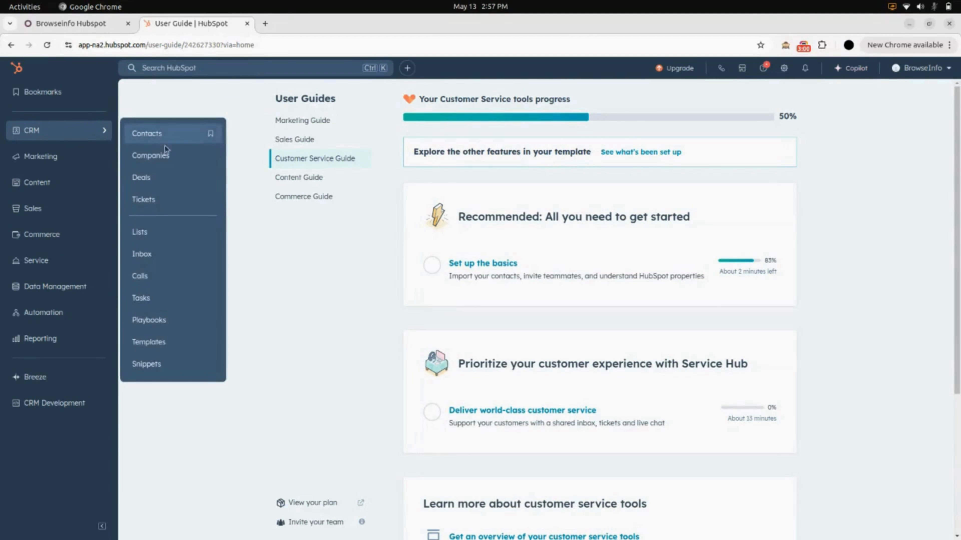
pyautogui.click(169, 161)
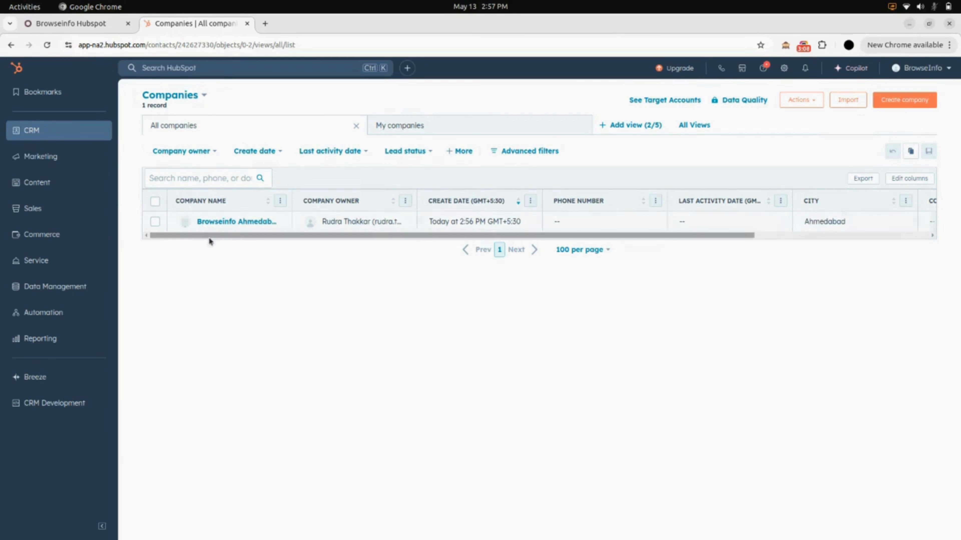
pyautogui.click(93, 30)
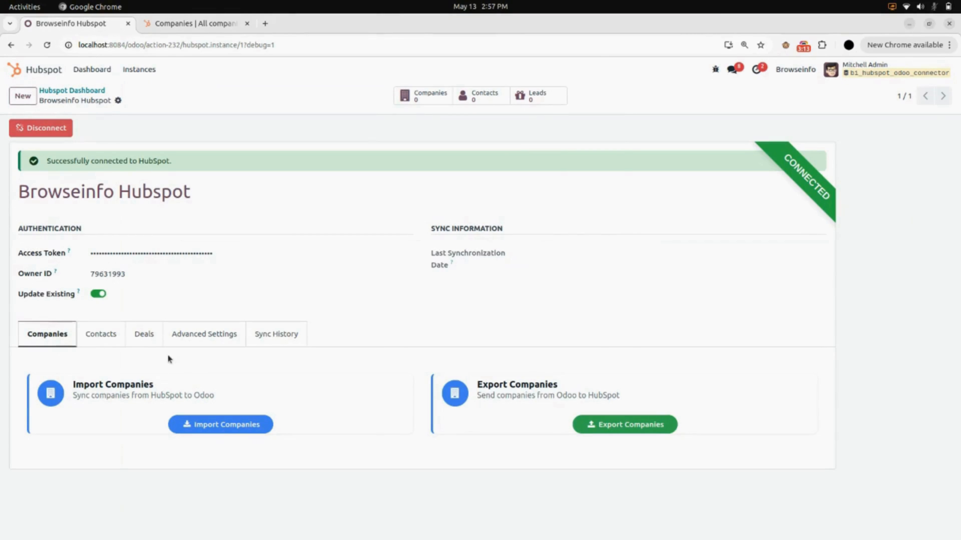
# Step: Import companies from HubSpot and check Sync History showing 1 created, 0 updated, 0 skipped
pyautogui.click(220, 422)
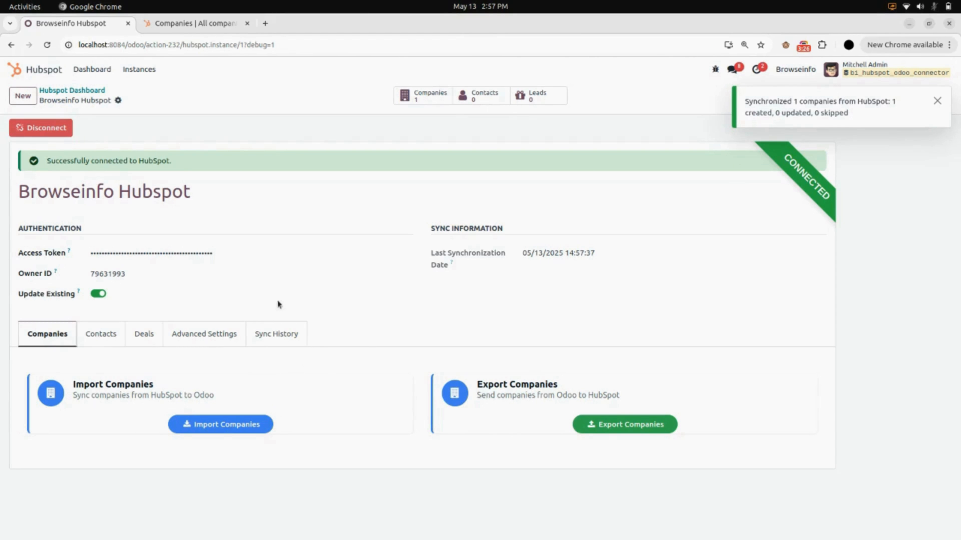
pyautogui.click(273, 343)
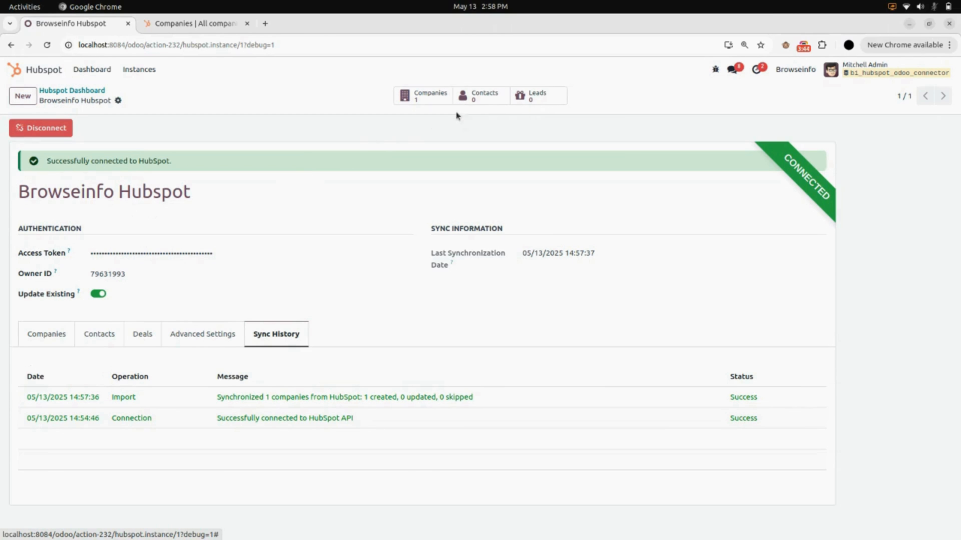
# Step: Inspect the imported Browseinfo Ahmedabad company's HubSpot ID, then go back to the Browseinfo Hubspot instance
pyautogui.click(436, 102)
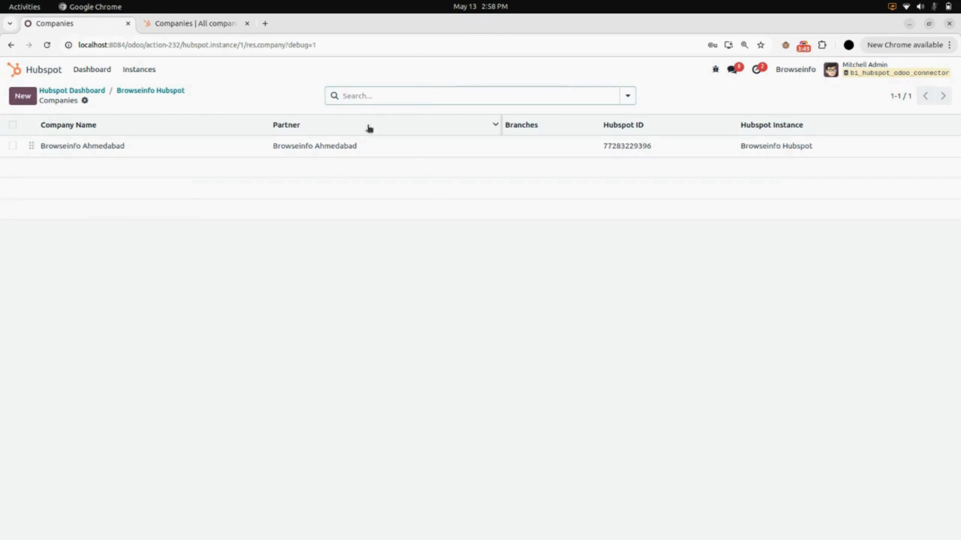
pyautogui.click(338, 145)
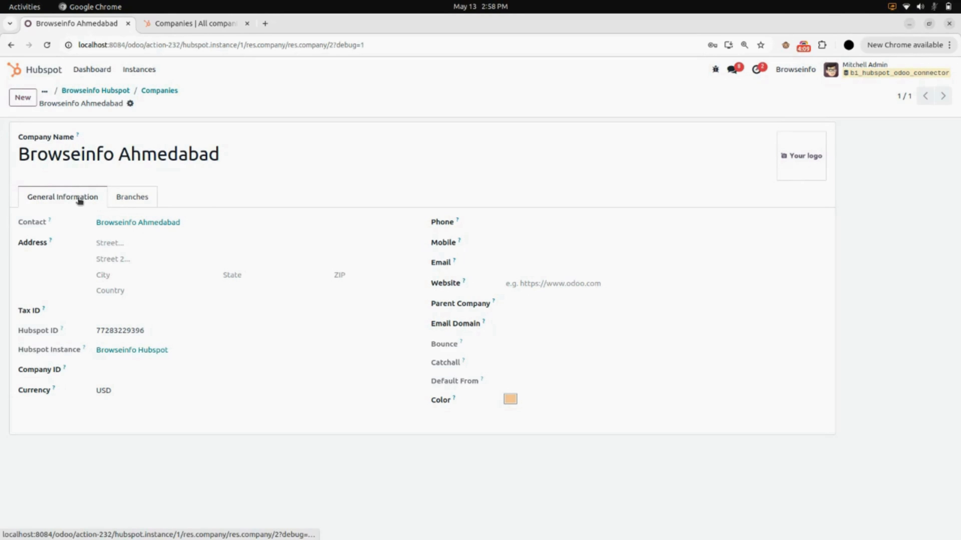
pyautogui.click(116, 91)
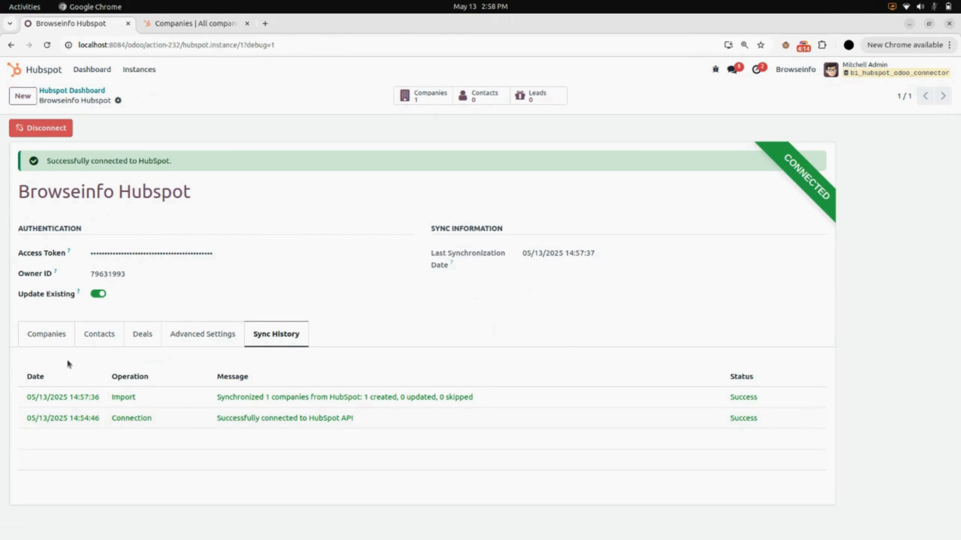
# Step: Export the Odoo companies to HubSpot, confirm 1 successful export in Sync History, then switch to HubSpot
pyautogui.click(44, 336)
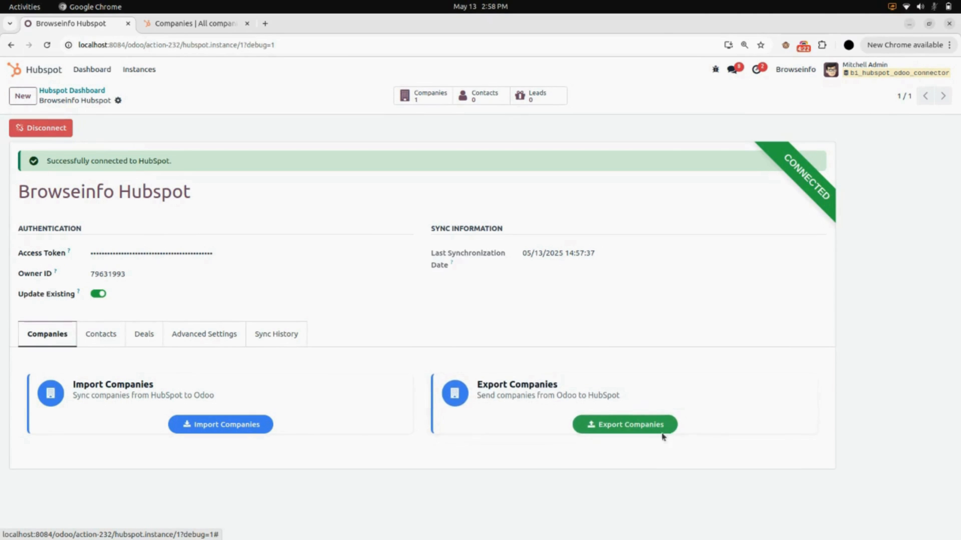
pyautogui.click(631, 422)
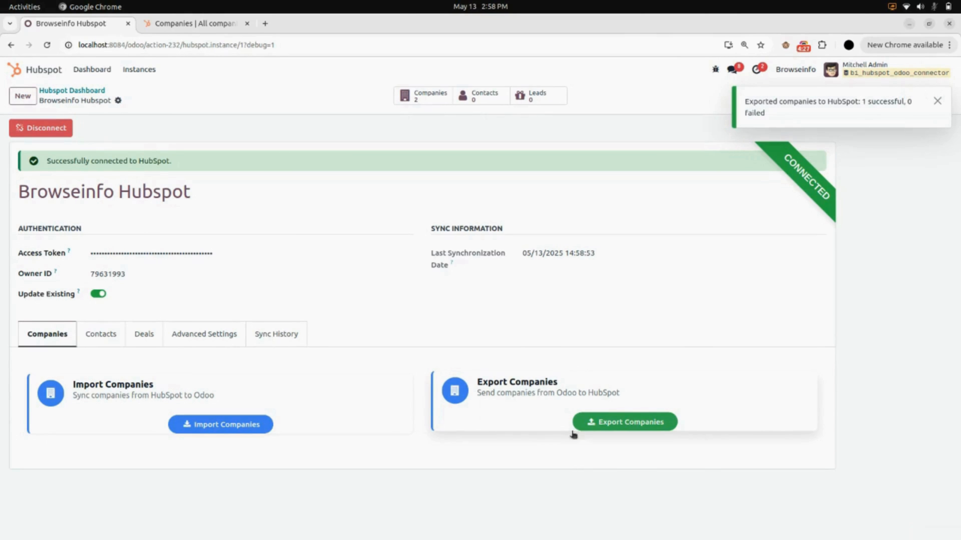
pyautogui.click(298, 340)
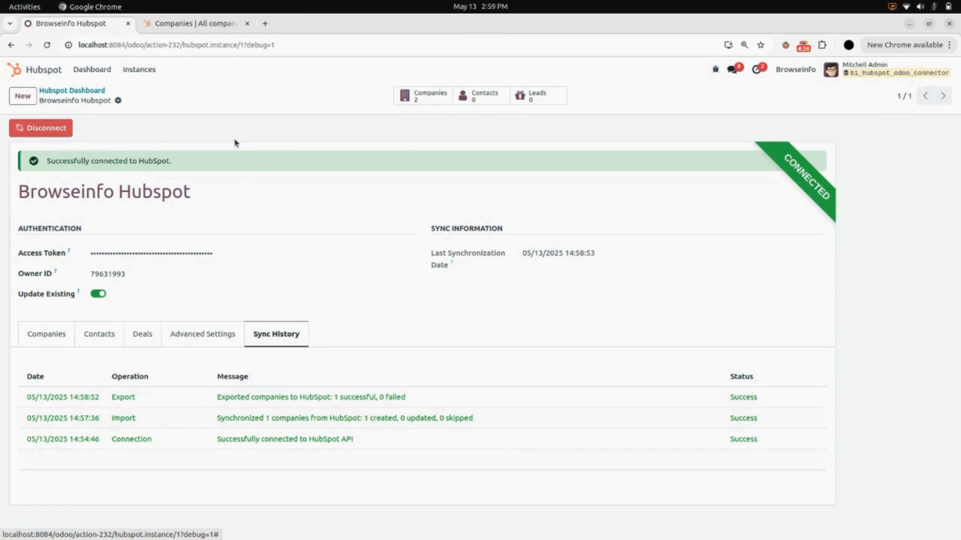
pyautogui.click(205, 25)
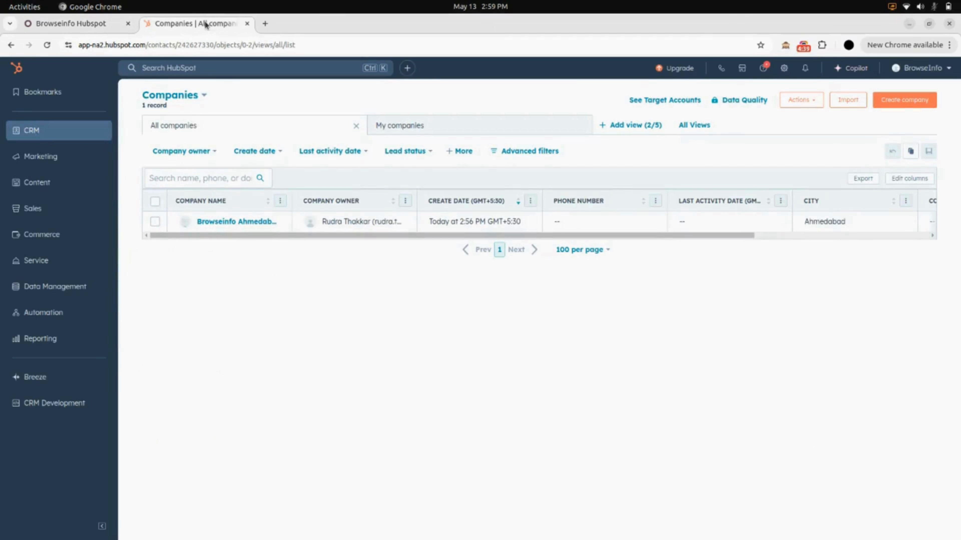
# Step: Reload HubSpot's Companies list to see the exported Browseinfo among 2 records, then return to Odoo
pyautogui.press('F5')
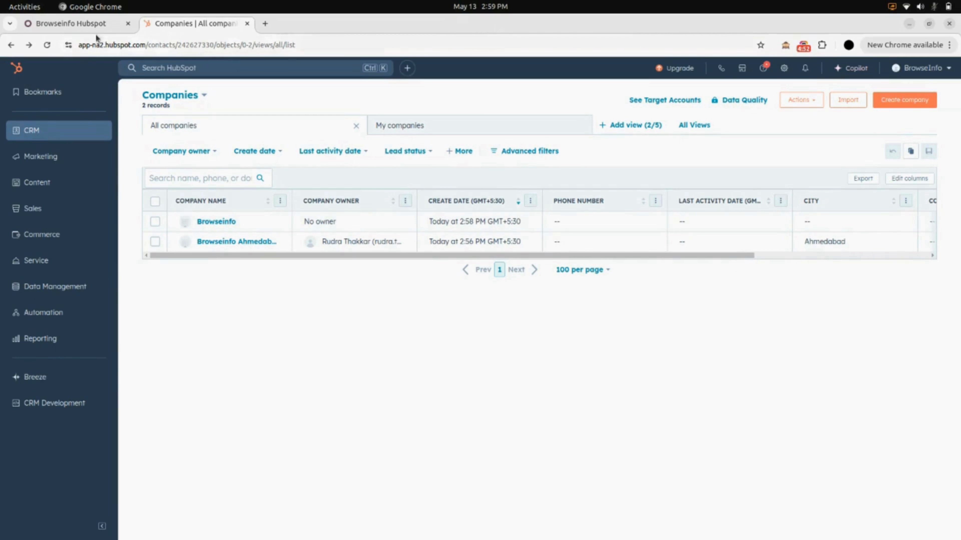
pyautogui.click(91, 26)
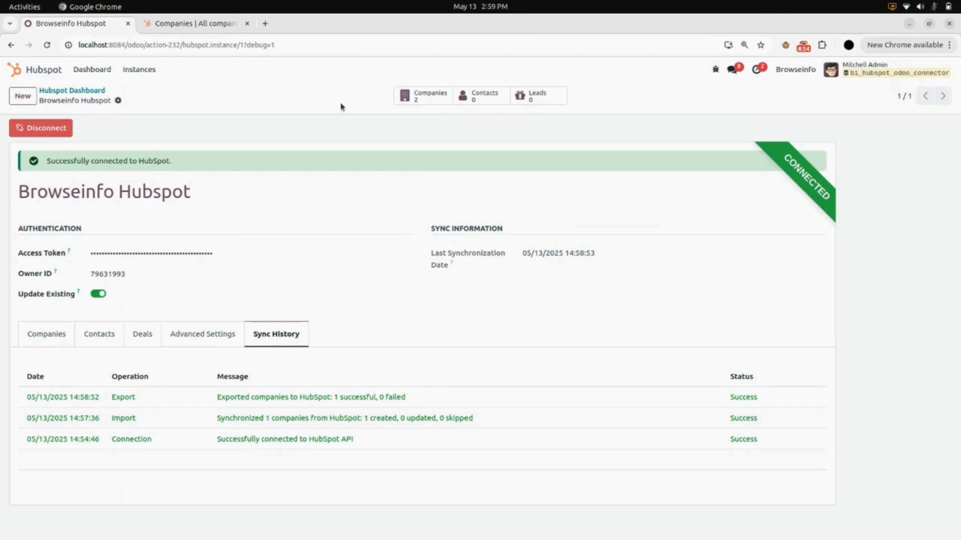
# Step: Check both synced companies' HubSpot IDs, then import contacts from HubSpot, logging 1 created
pyautogui.click(418, 98)
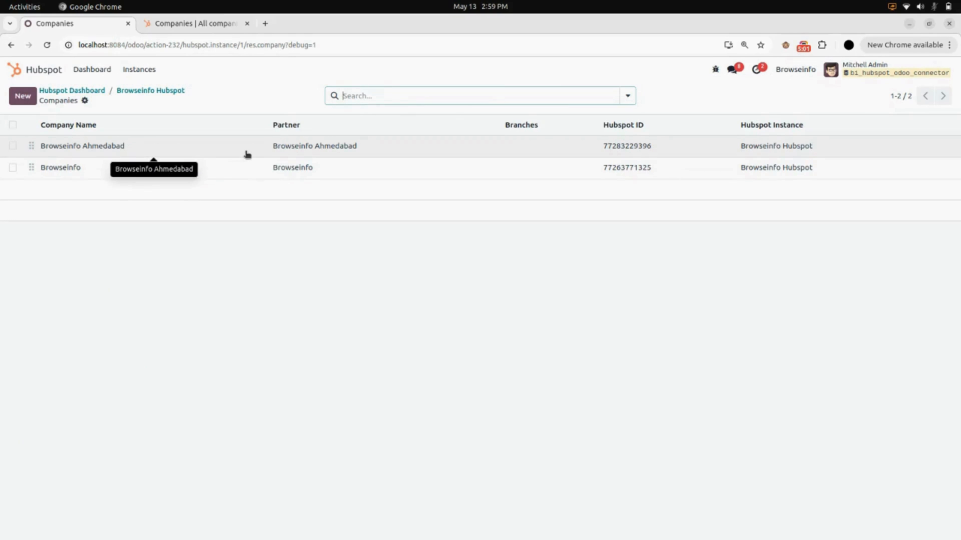
pyautogui.click(180, 92)
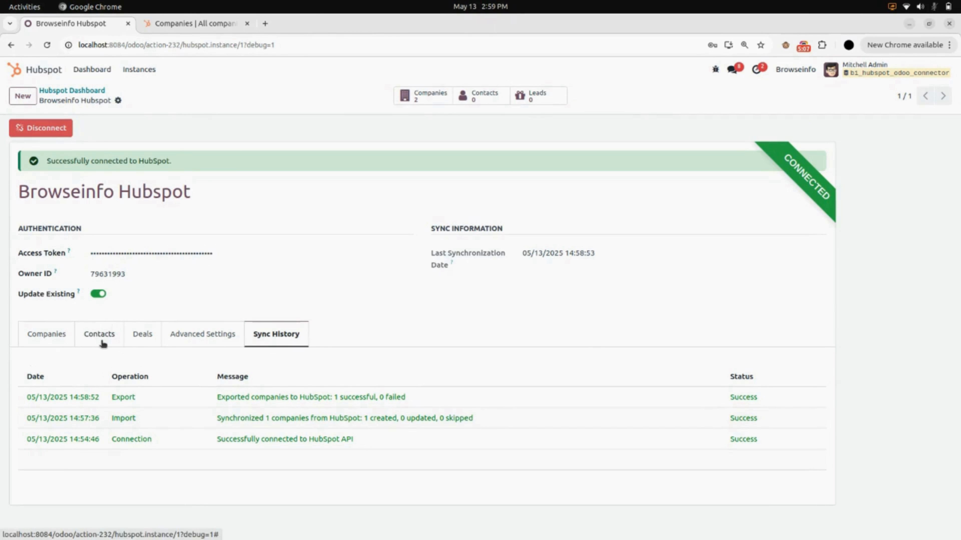
pyautogui.click(101, 341)
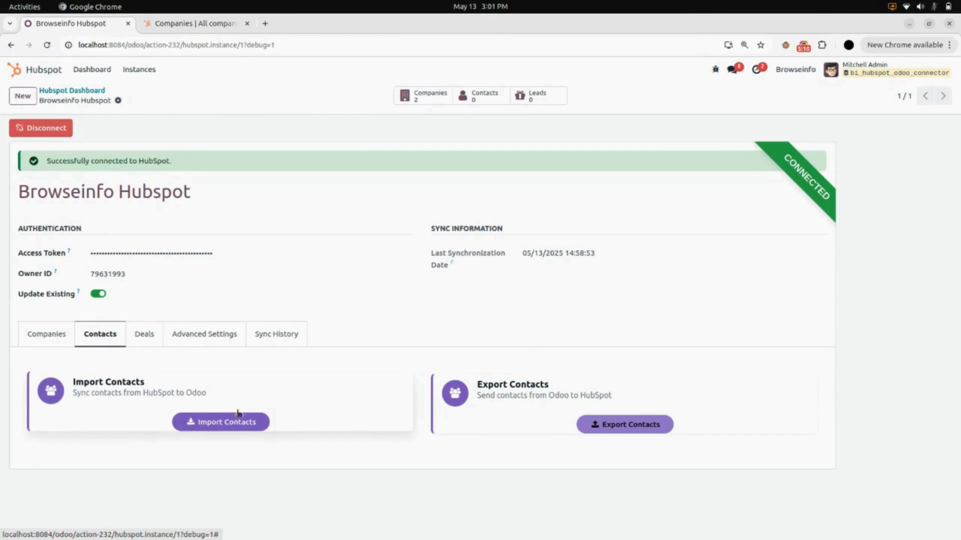
pyautogui.click(242, 428)
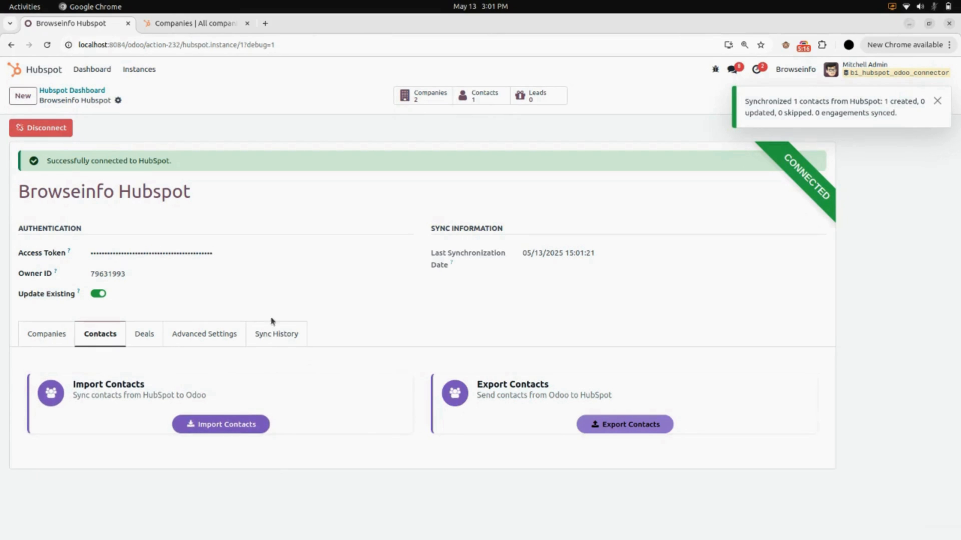
pyautogui.click(280, 335)
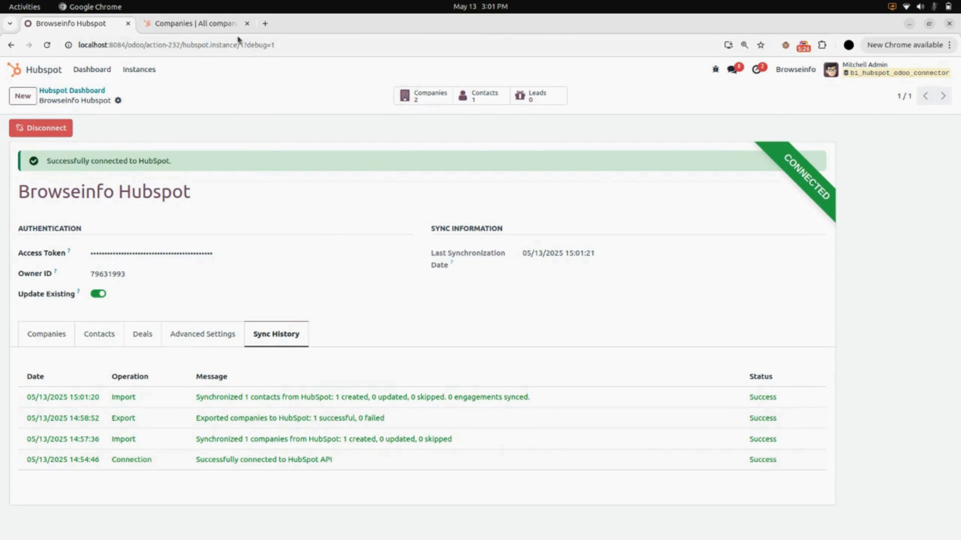
# Step: Open HubSpot's CRM Contacts list showing its single contact, then return to the Odoo instance
pyautogui.click(185, 24)
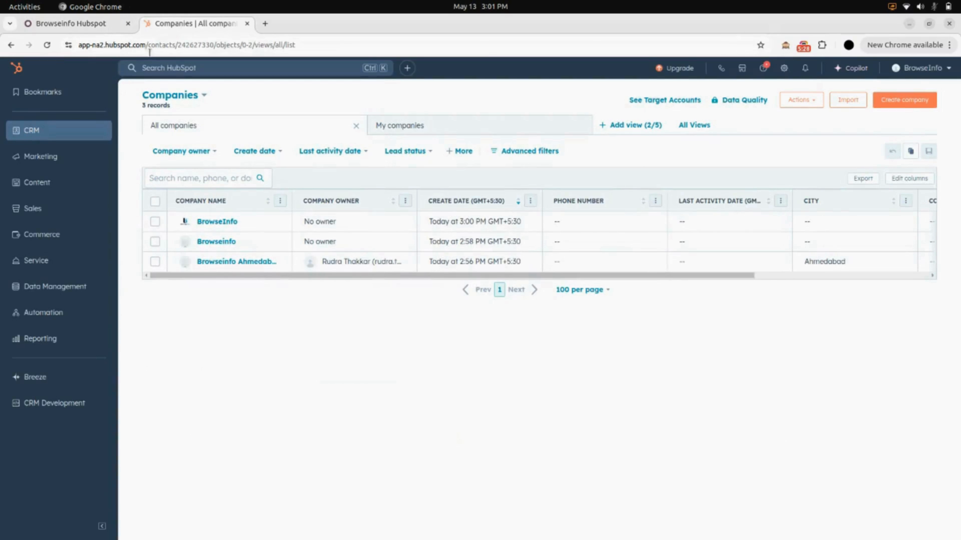
pyautogui.moveTo(101, 129)
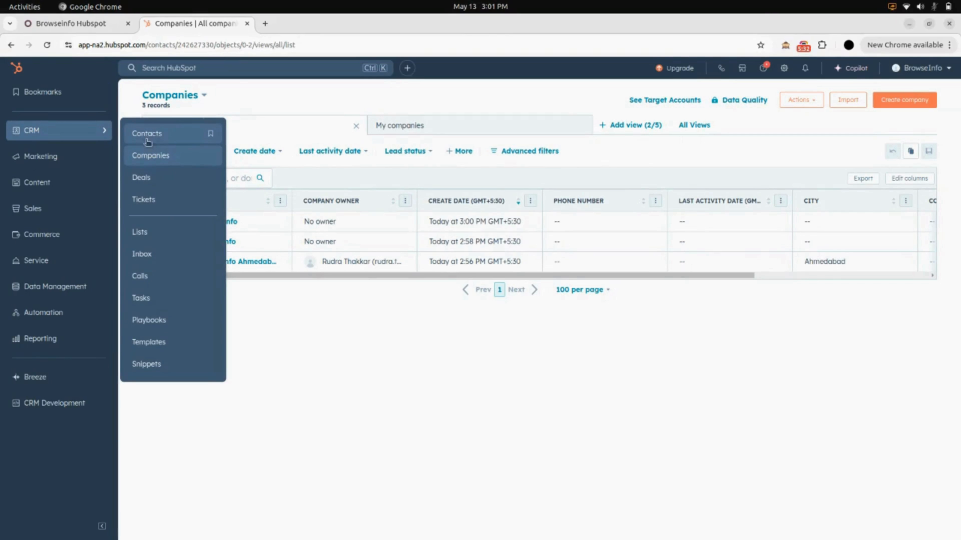
pyautogui.click(164, 134)
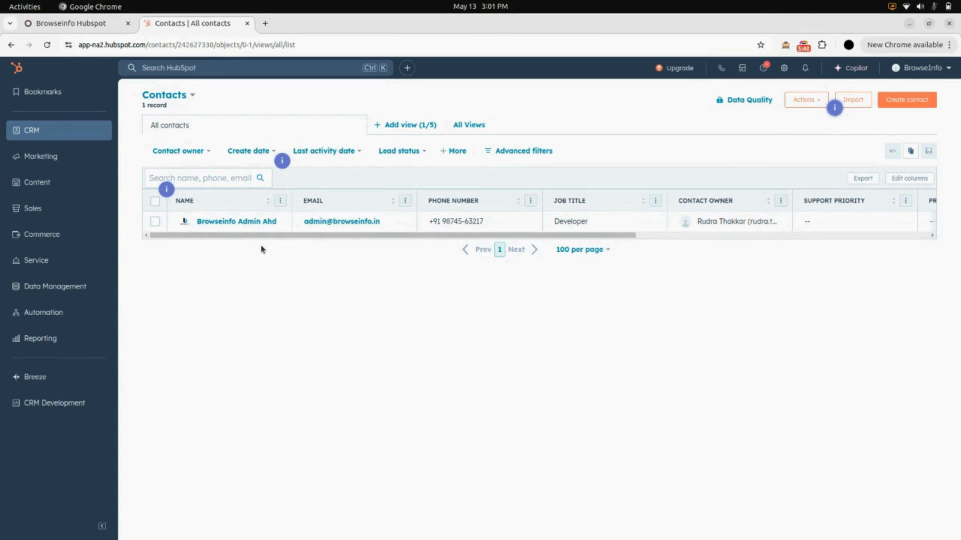
pyautogui.click(83, 24)
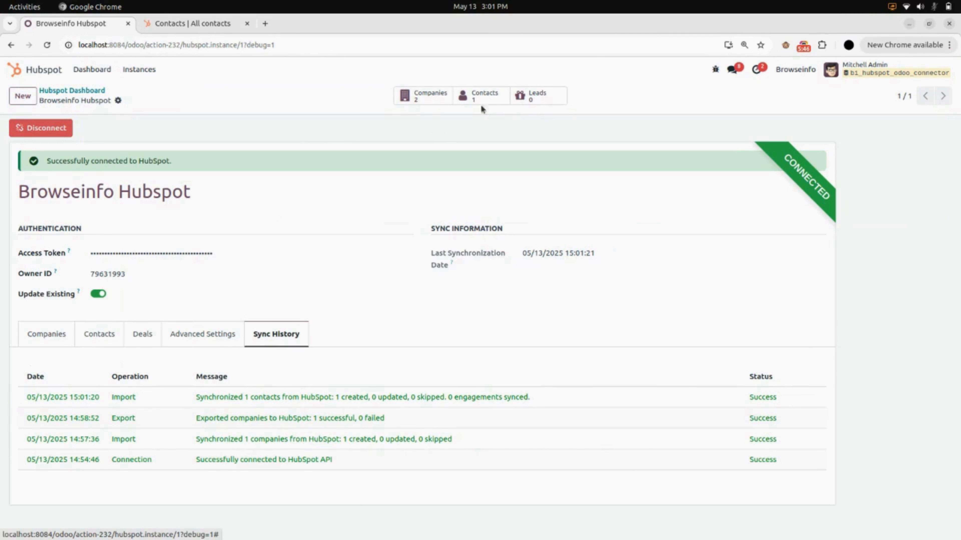
pyautogui.click(492, 99)
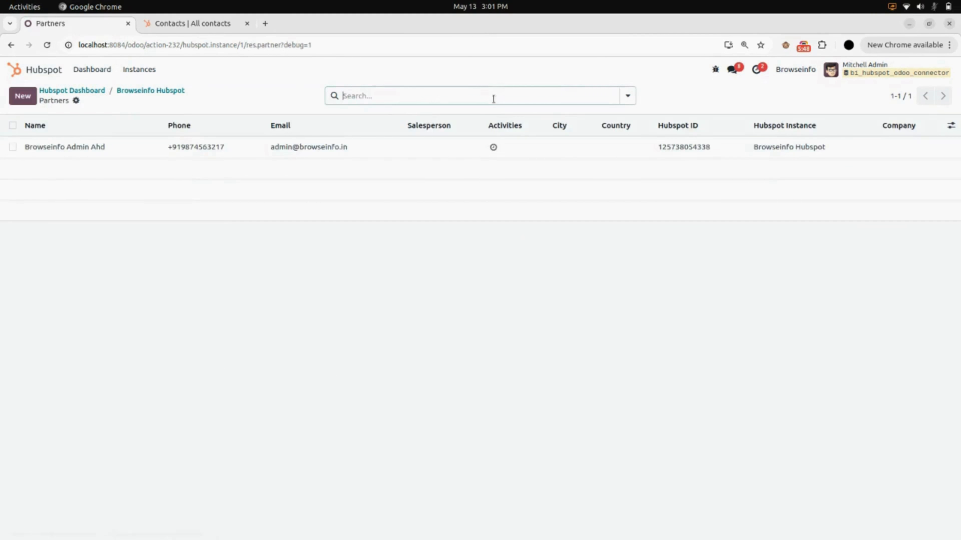
pyautogui.click(153, 155)
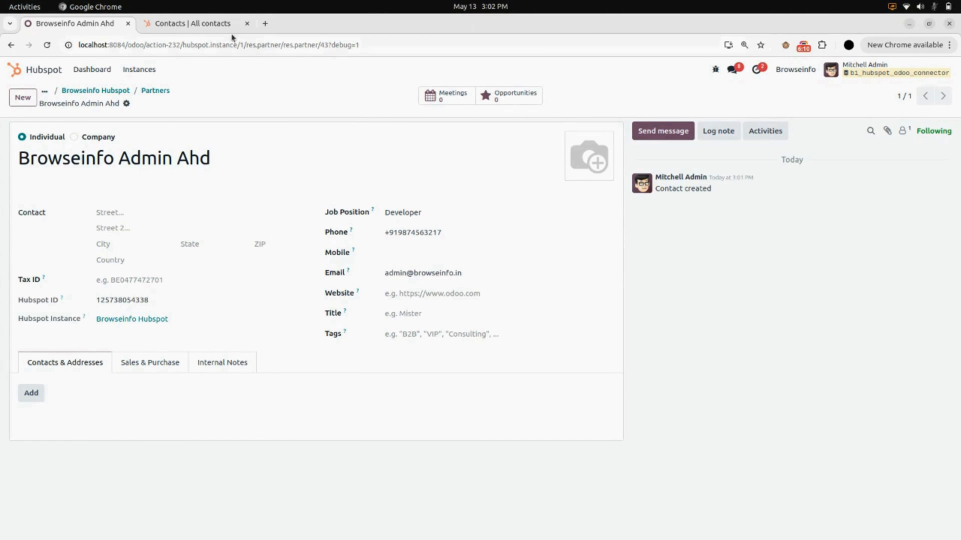
pyautogui.click(227, 25)
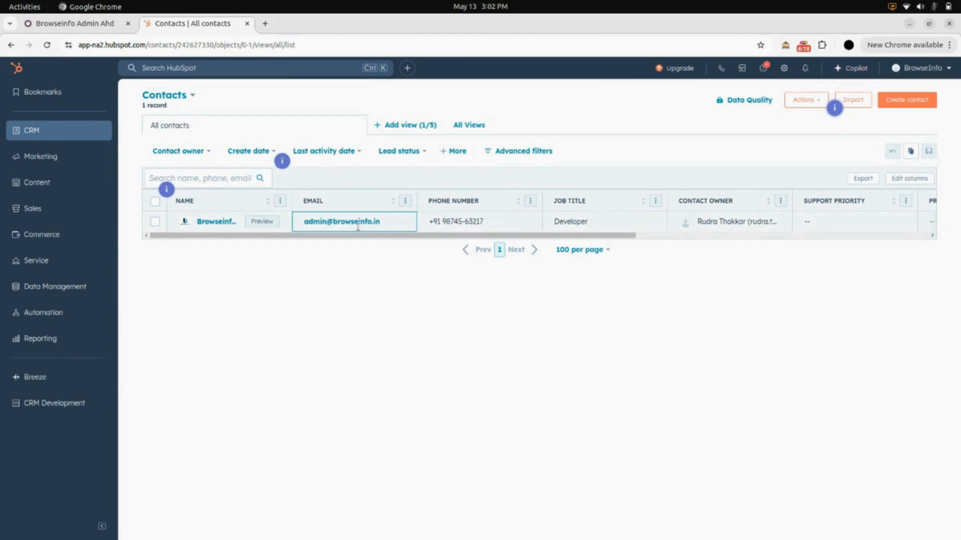
pyautogui.click(114, 26)
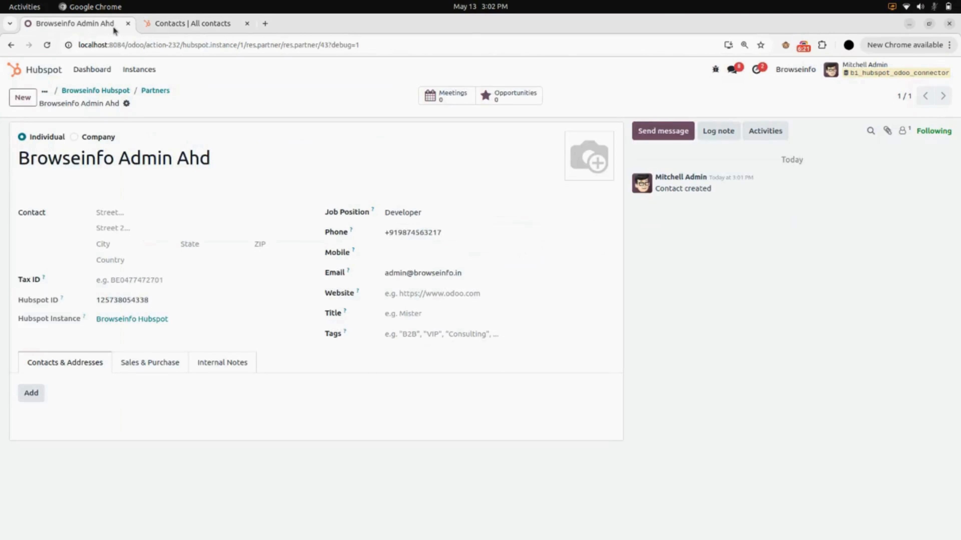
pyautogui.click(117, 91)
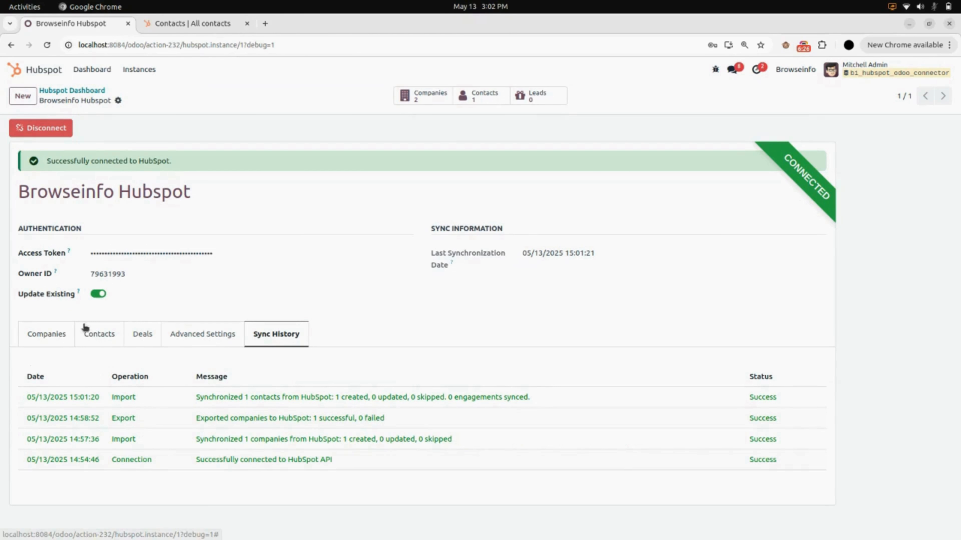
# Step: Export the Odoo contacts to HubSpot and confirm 38 exported, 0 failed in Sync History
pyautogui.click(106, 340)
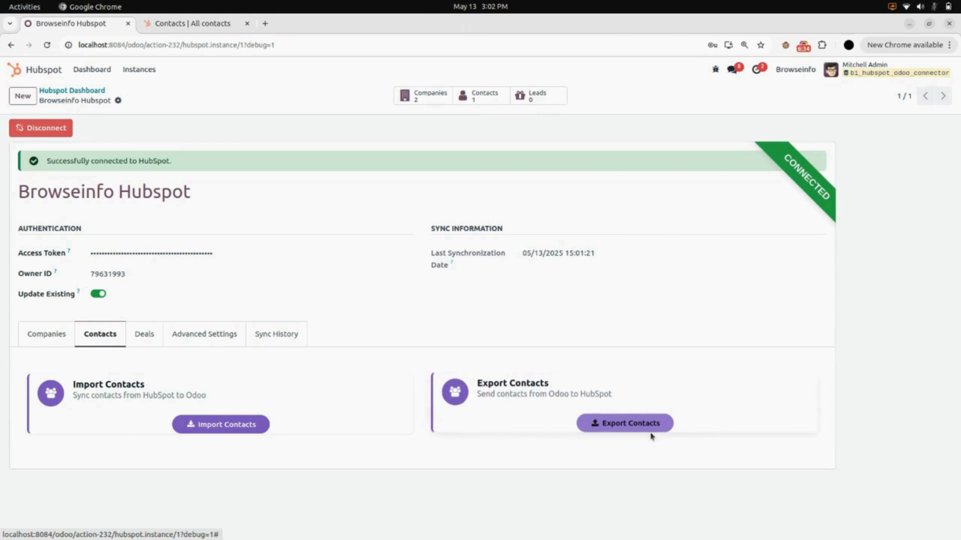
pyautogui.click(640, 425)
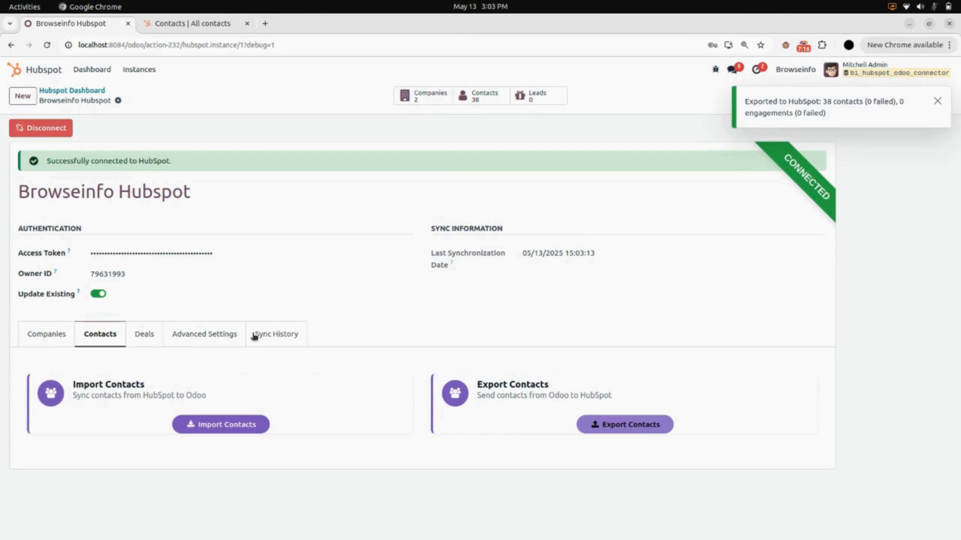
pyautogui.click(290, 344)
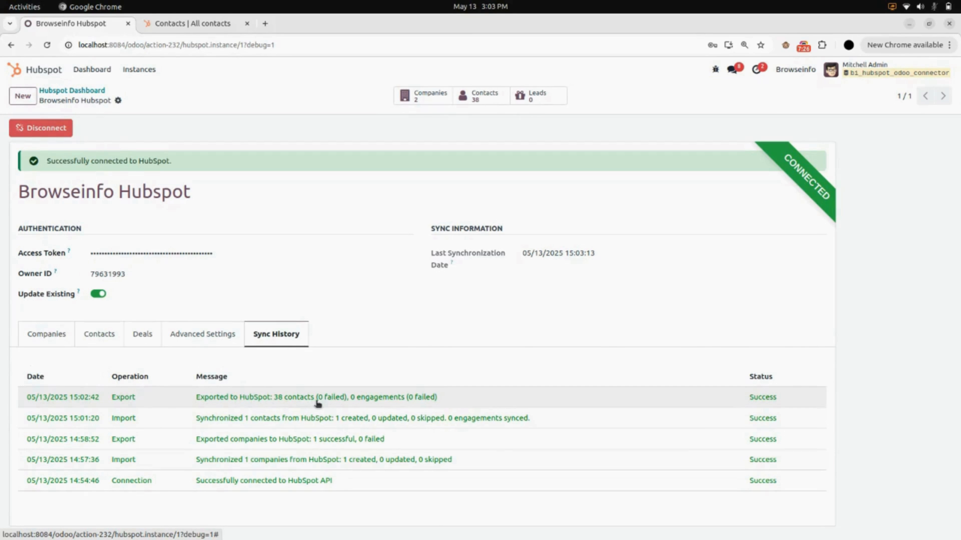
pyautogui.click(188, 25)
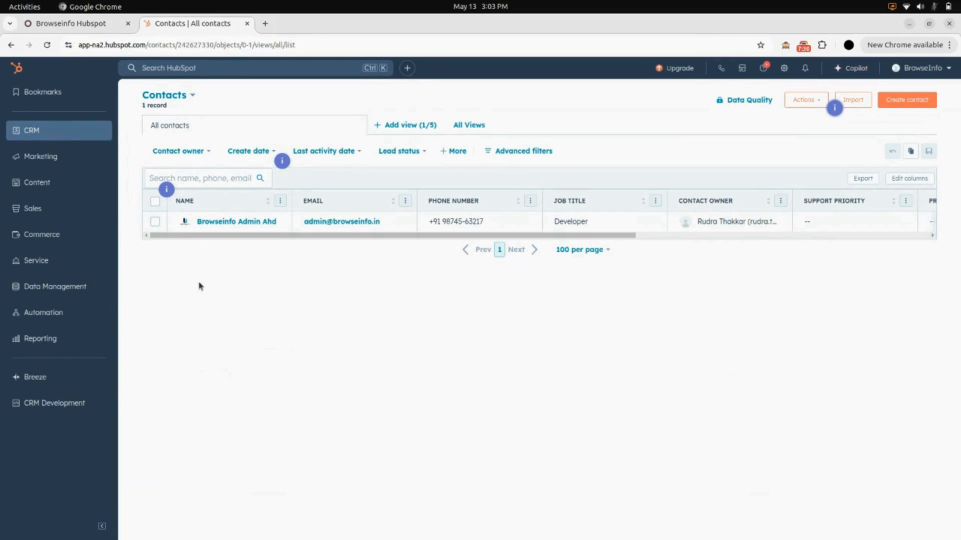
# Step: Reload HubSpot's Contacts list to confirm the 38 exported records, then return to Odoo
pyautogui.press('F5')
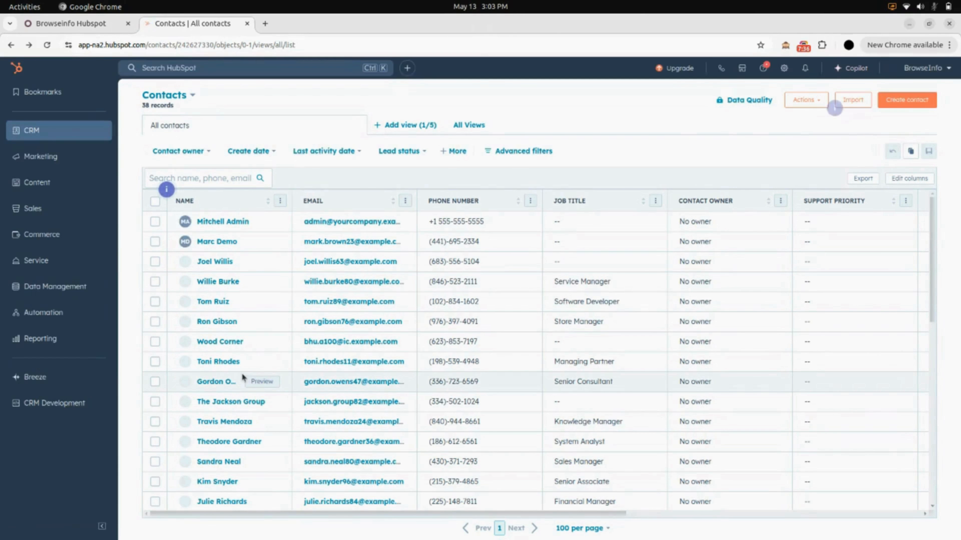
pyautogui.scroll(-5, 242, 373)
pyautogui.scroll(-5, 242, 373)
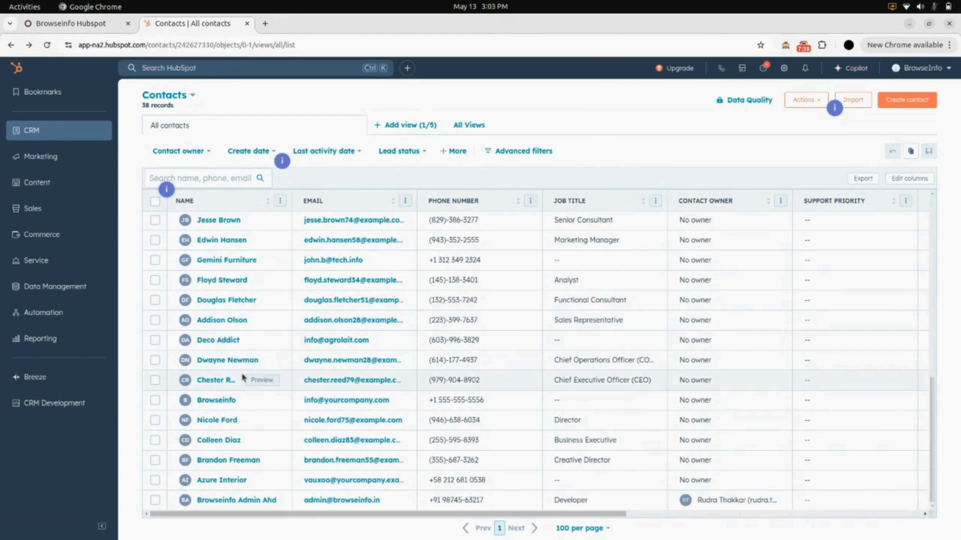
pyautogui.scroll(4, 242, 374)
pyautogui.hscroll(1, 242, 373)
pyautogui.scroll(5, 244, 376)
pyautogui.hscroll(-1, 243, 376)
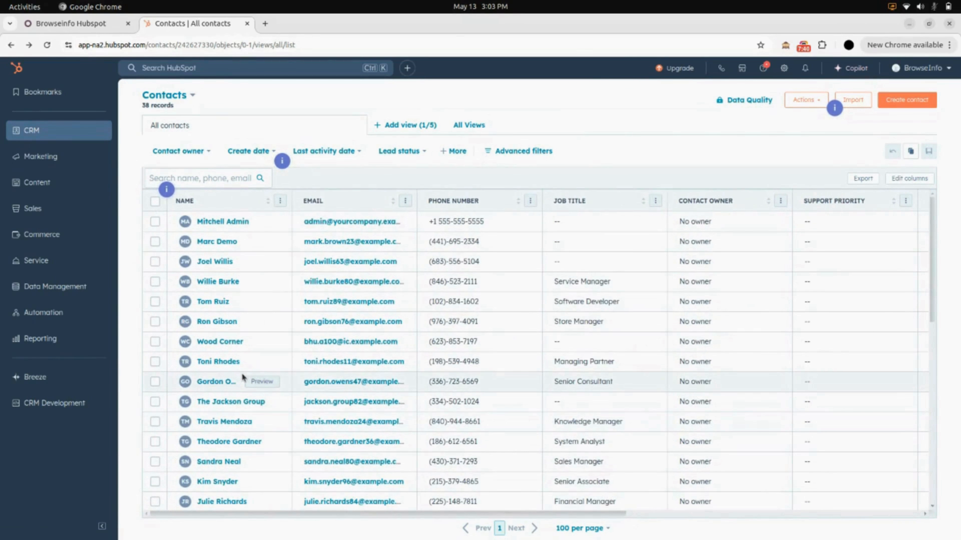
pyautogui.scroll(-10, 242, 376)
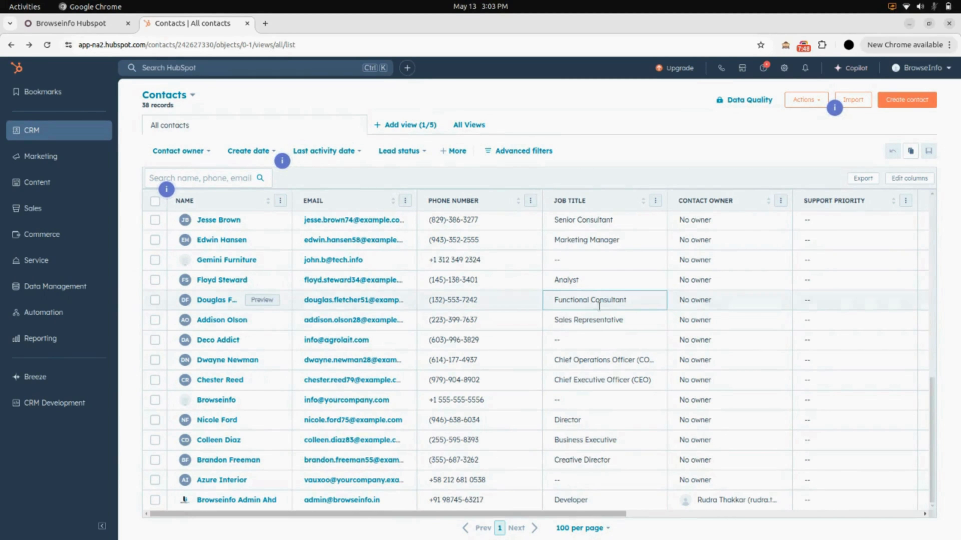
pyautogui.scroll(10, 640, 296)
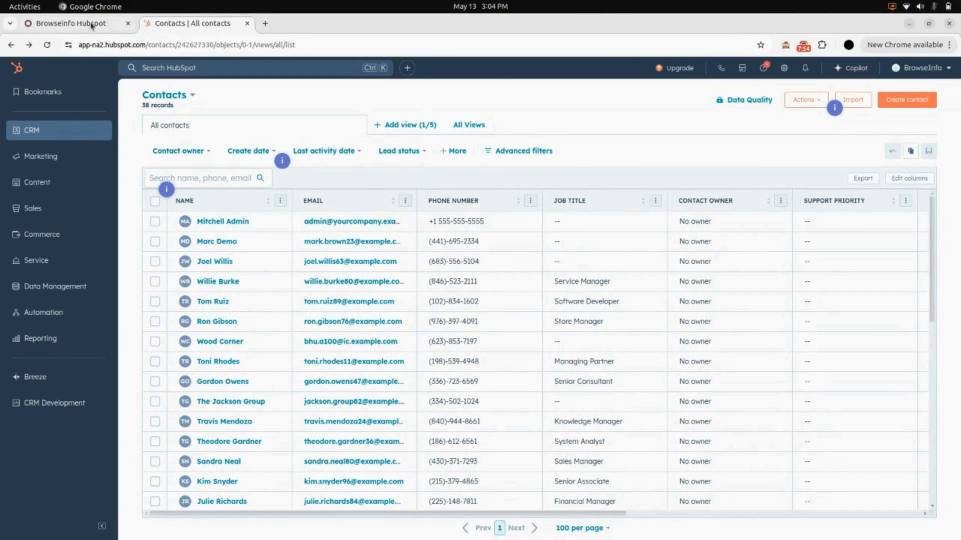
pyautogui.click(92, 26)
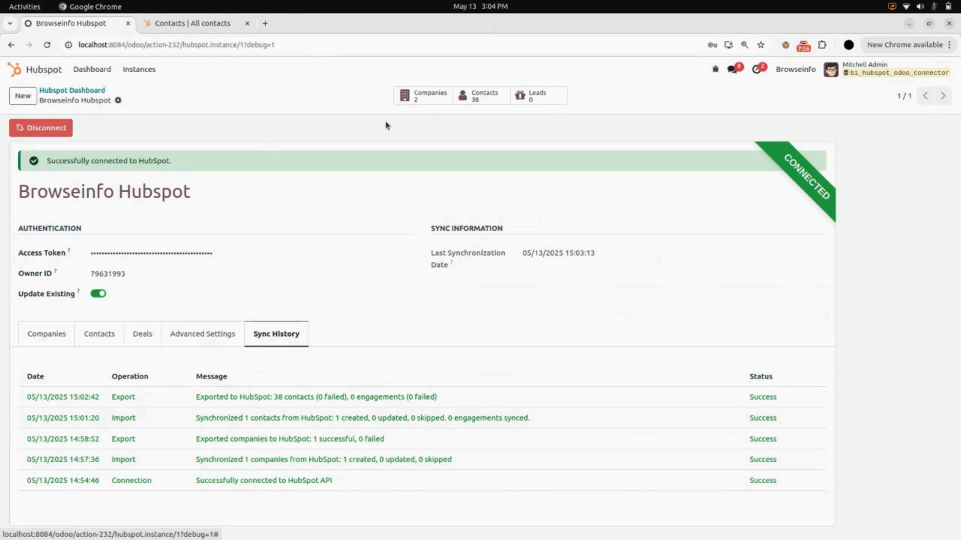
pyautogui.click(497, 103)
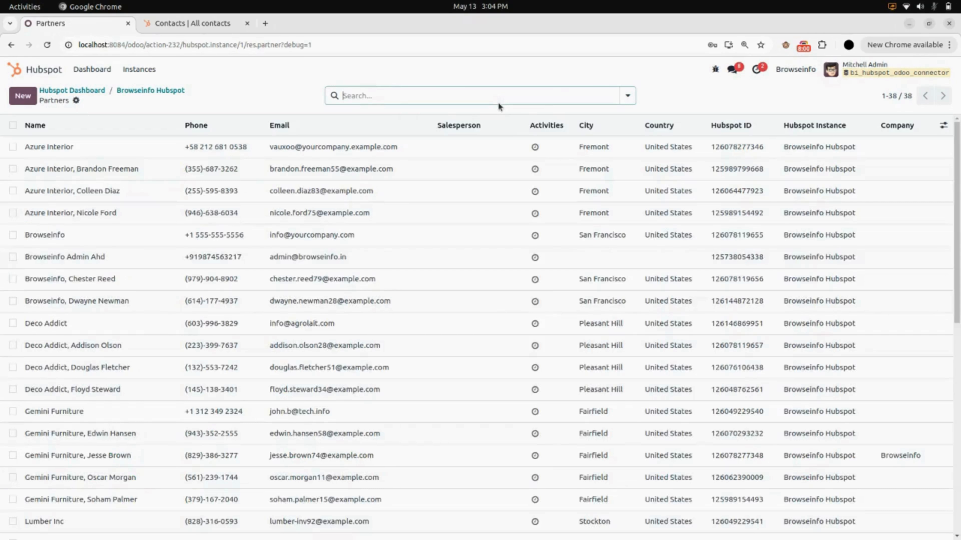
pyautogui.scroll(-10, 430, 251)
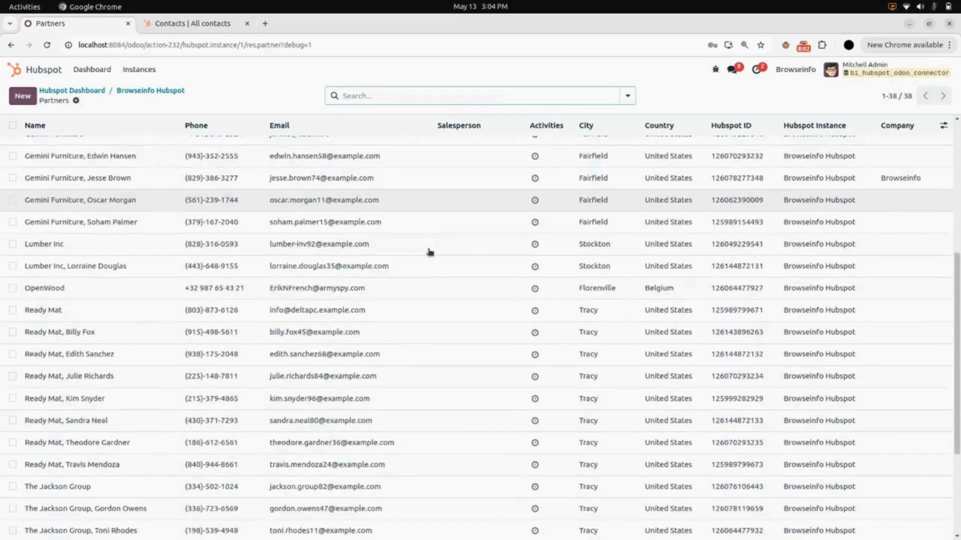
pyautogui.scroll(10, 428, 253)
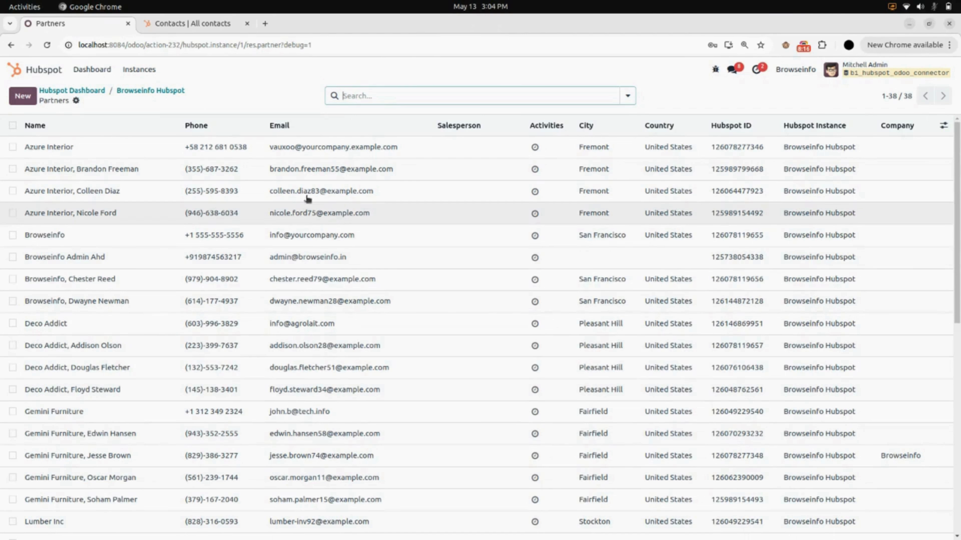
pyautogui.click(142, 93)
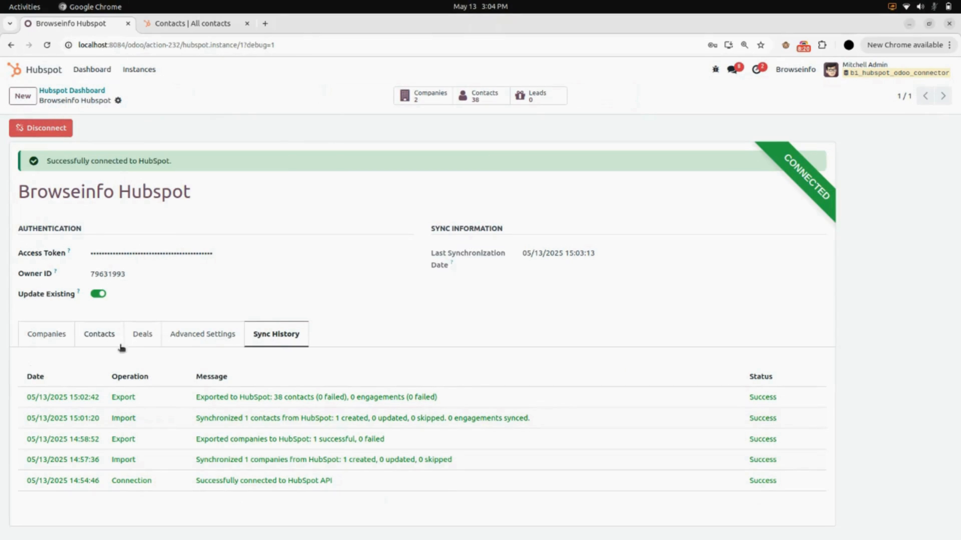
# Step: Import HubSpot deals into Odoo and confirm 1 lead created in Sync History
pyautogui.click(146, 339)
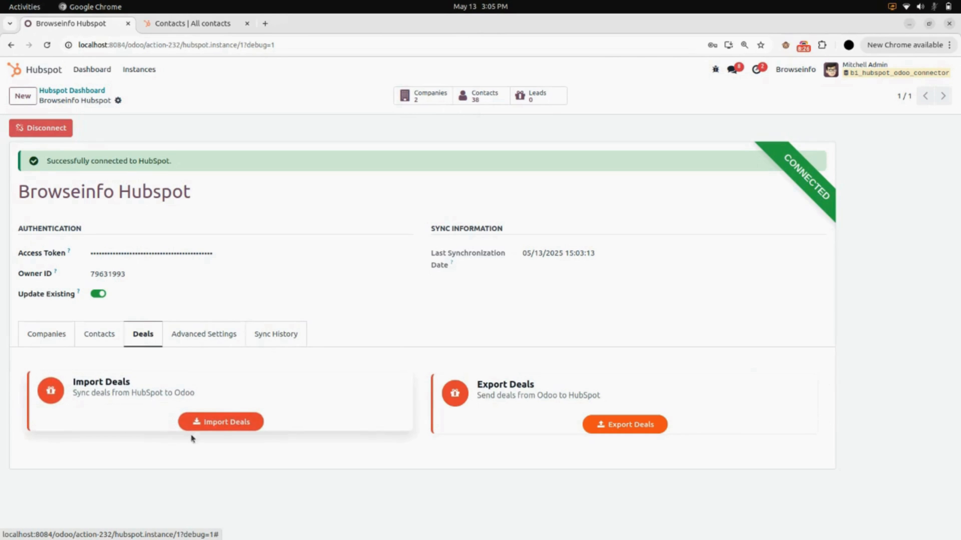
pyautogui.click(246, 419)
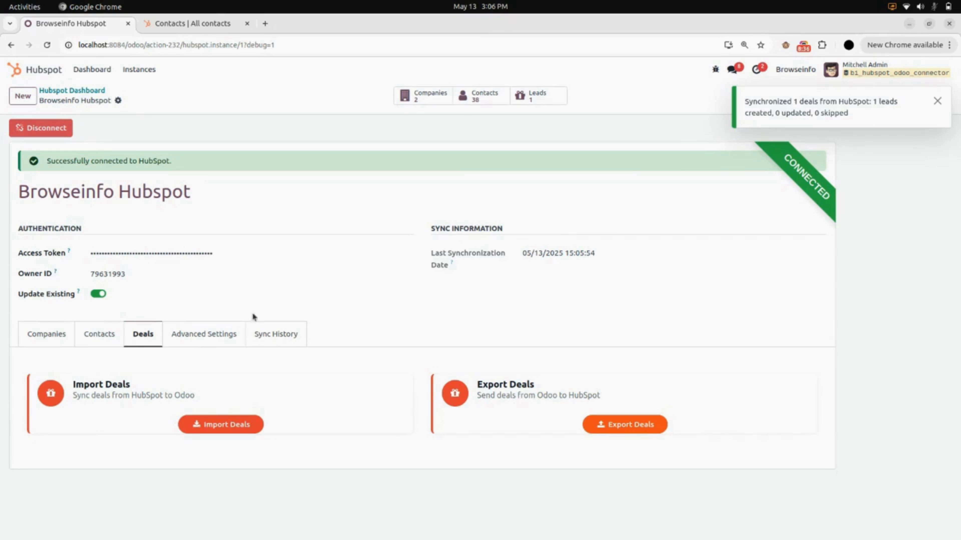
pyautogui.click(282, 339)
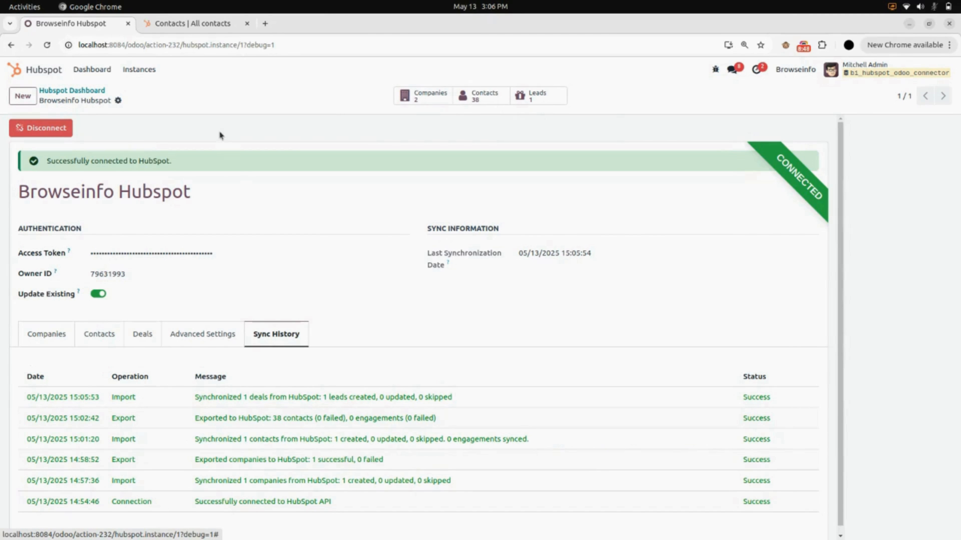
pyautogui.click(180, 25)
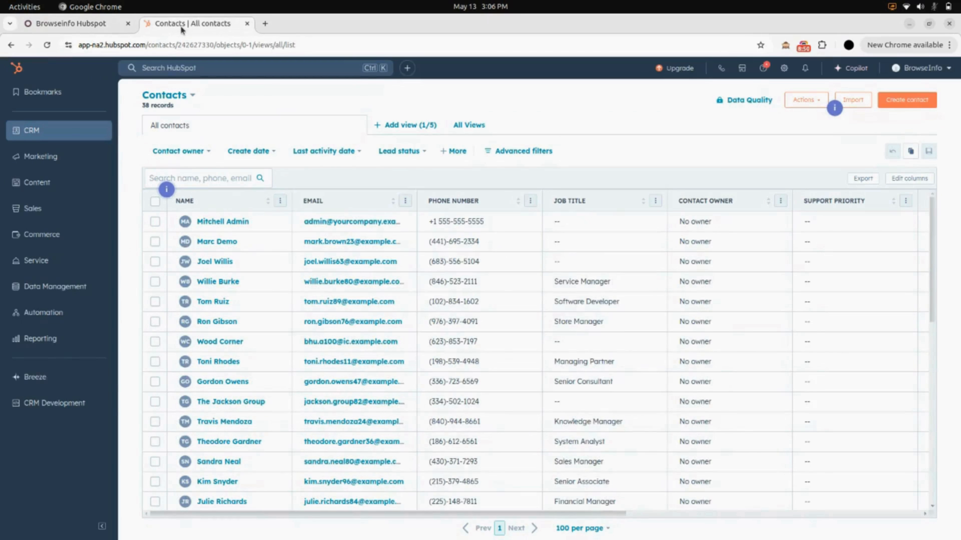
# Step: Check HubSpot's CRM Deals list shows Browseinfo's single $10,000 deal, then return to Odoo
pyautogui.click(102, 130)
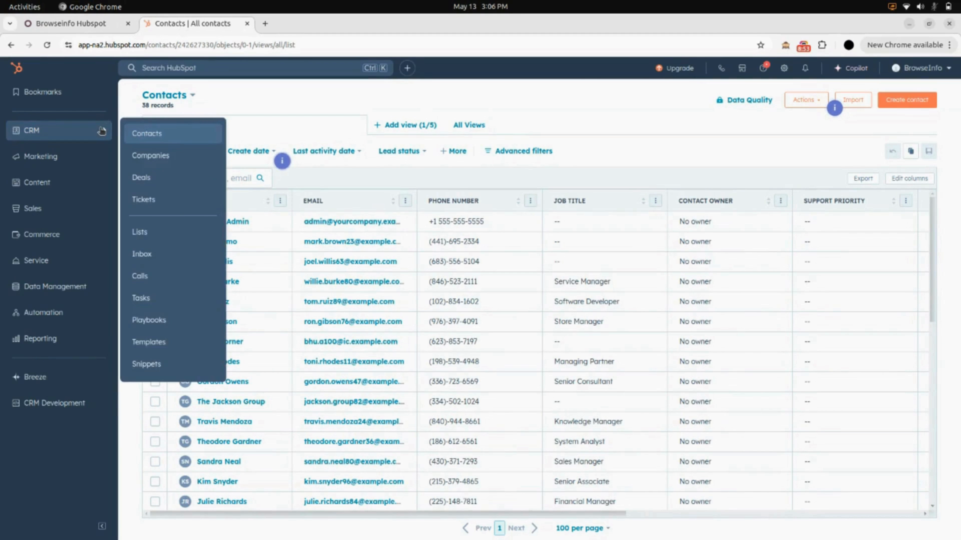
pyautogui.click(151, 182)
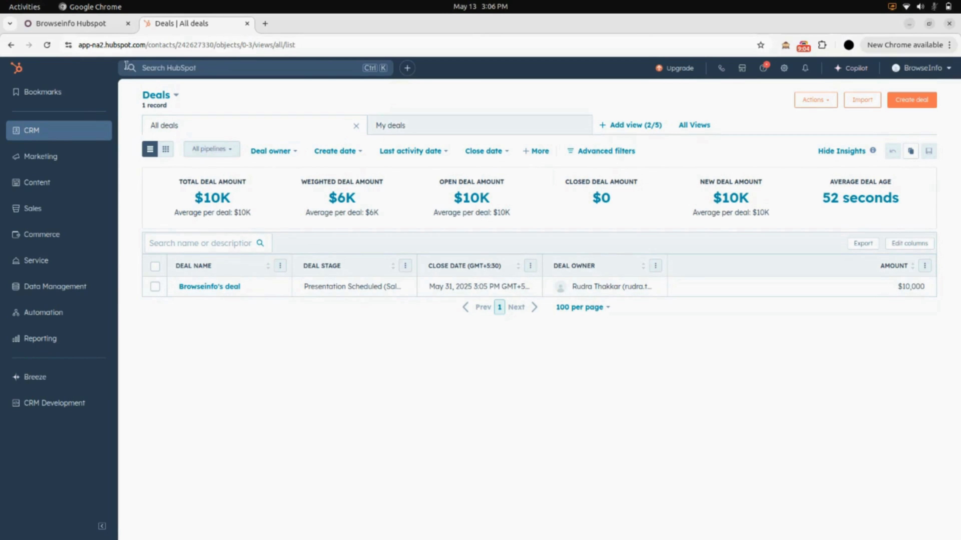
pyautogui.click(107, 26)
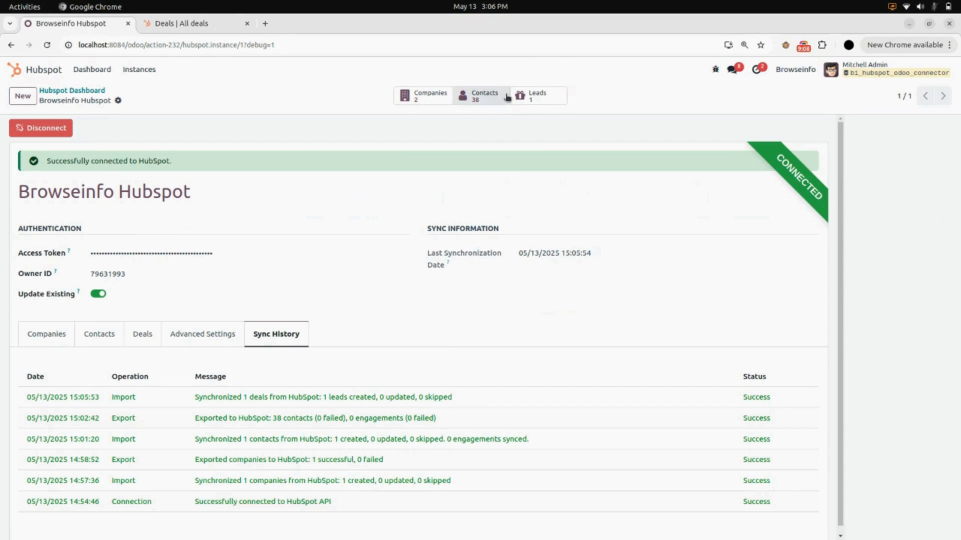
pyautogui.click(552, 100)
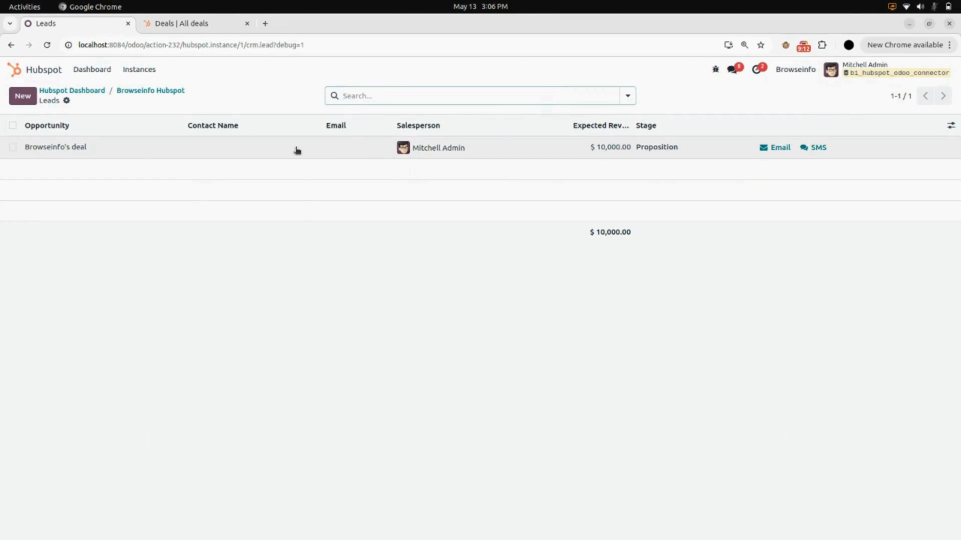
pyautogui.click(295, 148)
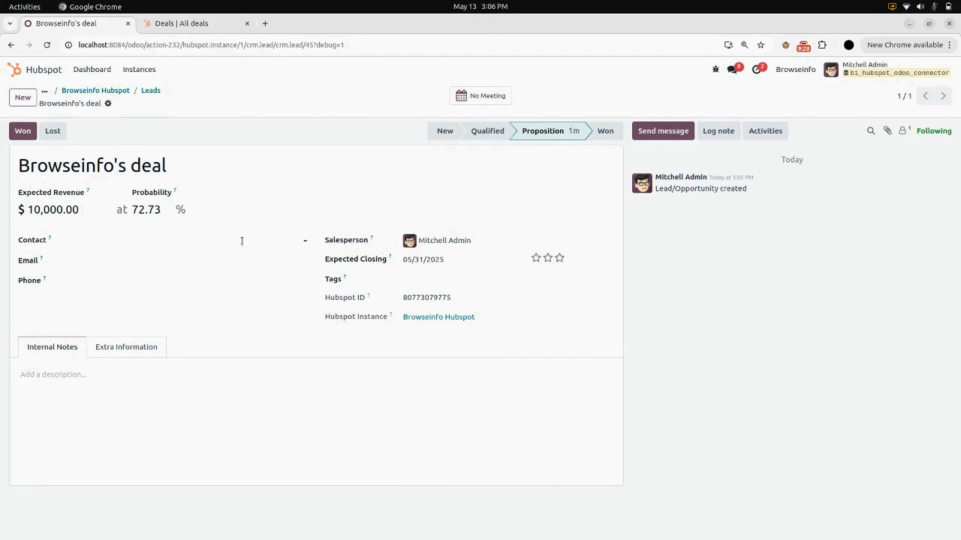
pyautogui.click(109, 91)
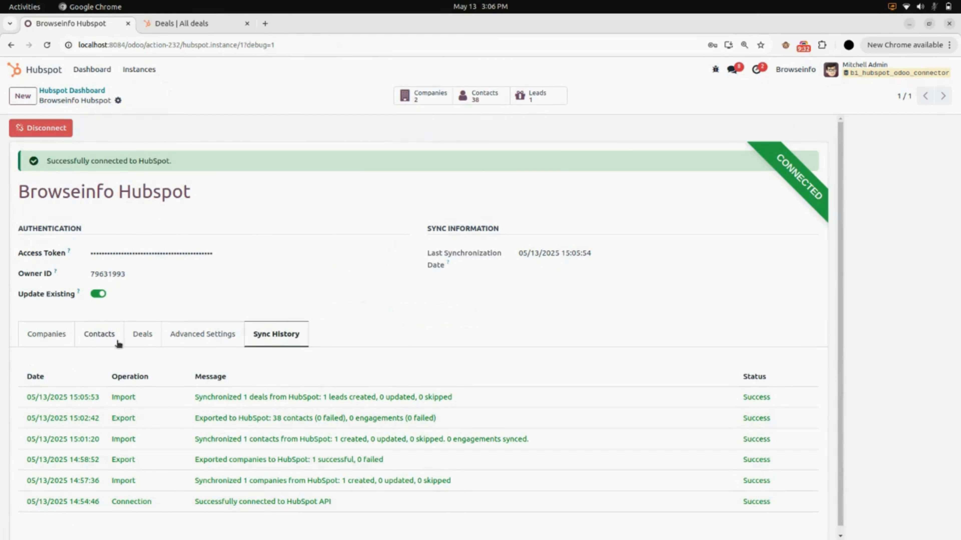
# Step: Export Odoo leads as HubSpot deals and review the 27 successful and 12 failed rows in Sync History
pyautogui.click(144, 335)
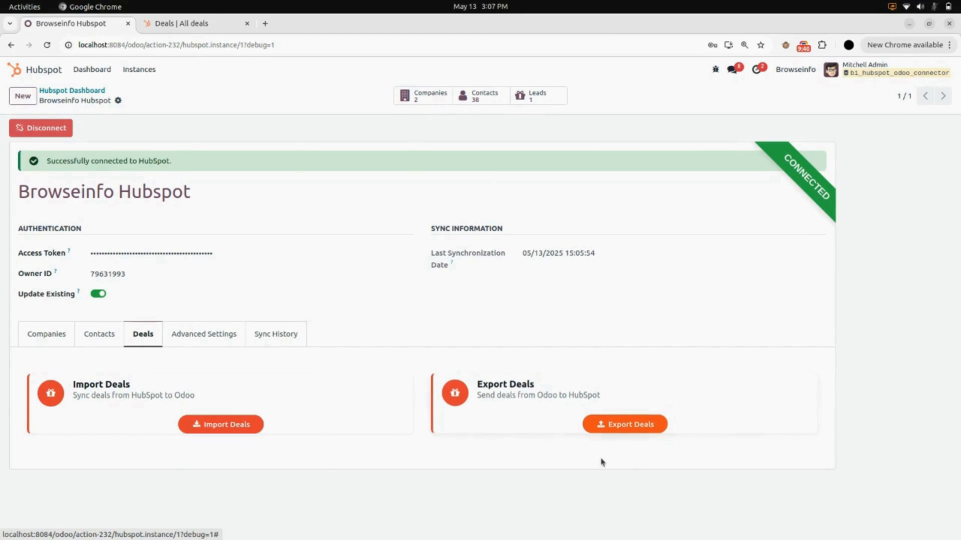
pyautogui.click(628, 430)
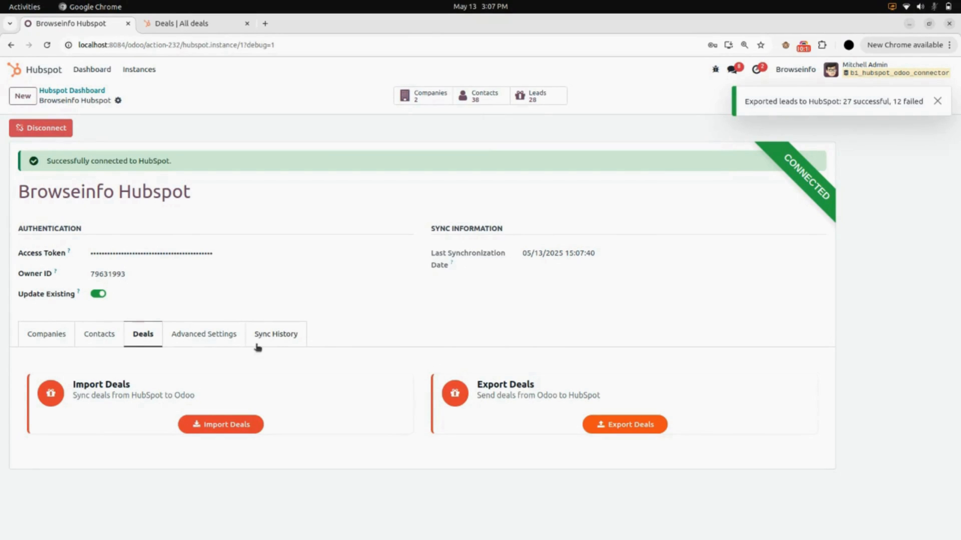
pyautogui.click(276, 335)
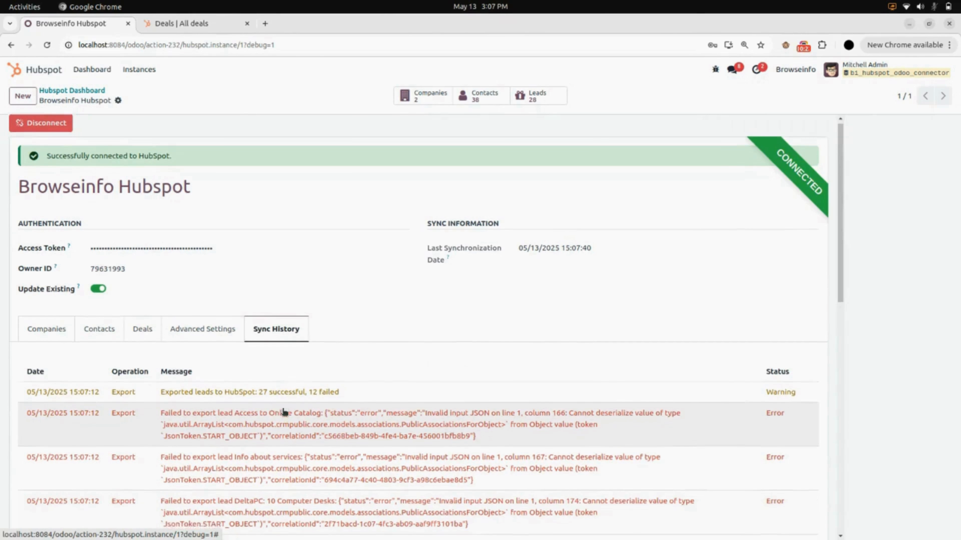
pyautogui.scroll(-10, 282, 412)
pyautogui.scroll(-5, 284, 411)
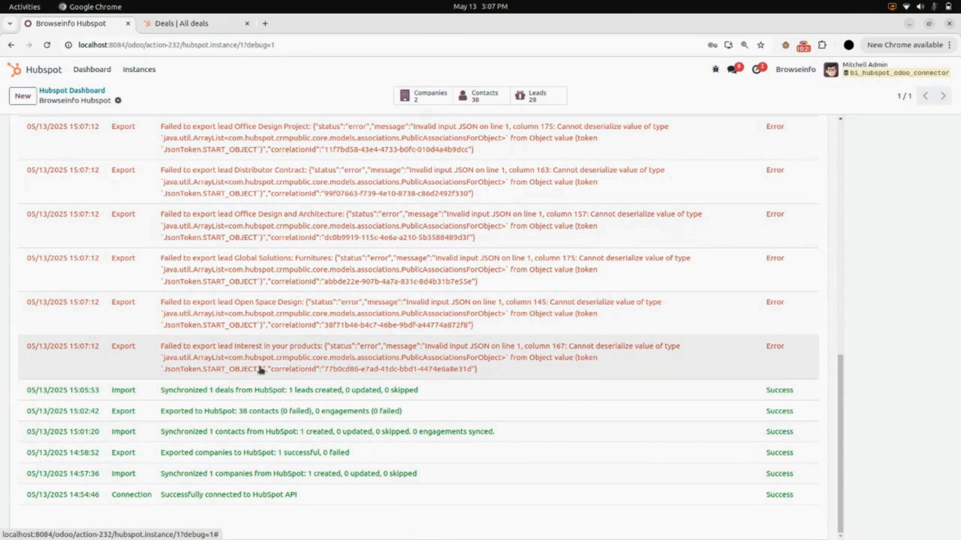
pyautogui.scroll(12, 142, 395)
pyautogui.scroll(2, 141, 395)
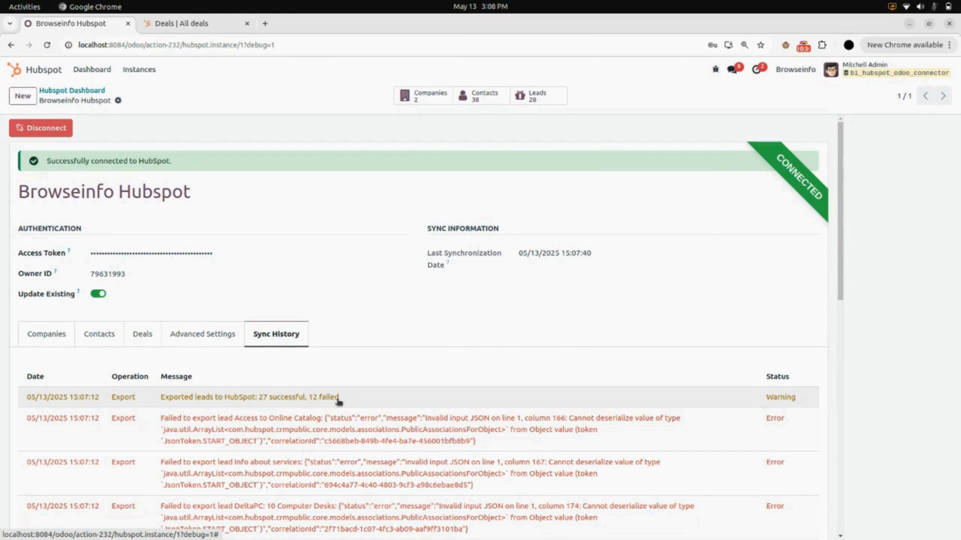
# Step: Reload HubSpot's Deals list to confirm 28 deals totalling $548.84K, then return to Odoo
pyautogui.click(192, 25)
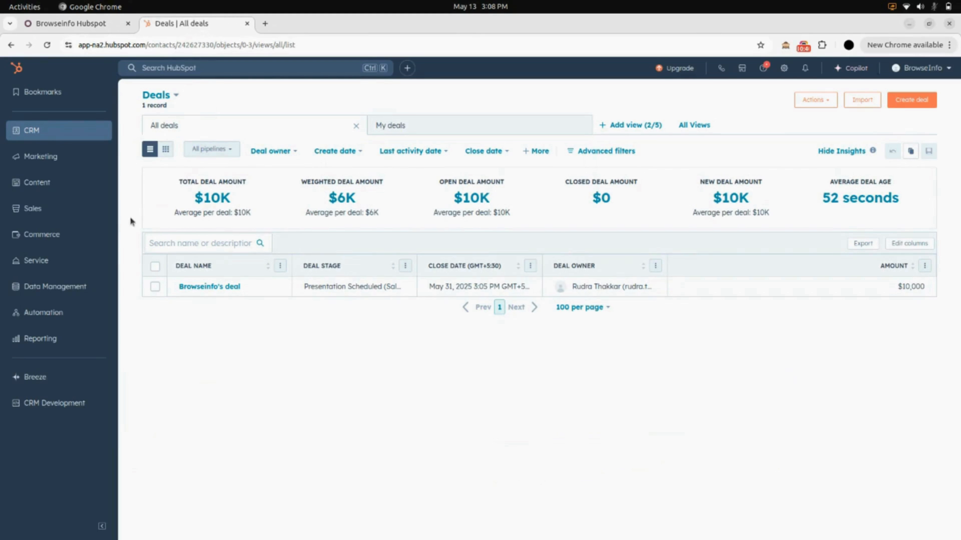
pyautogui.hotkey('ctrl', 'r')
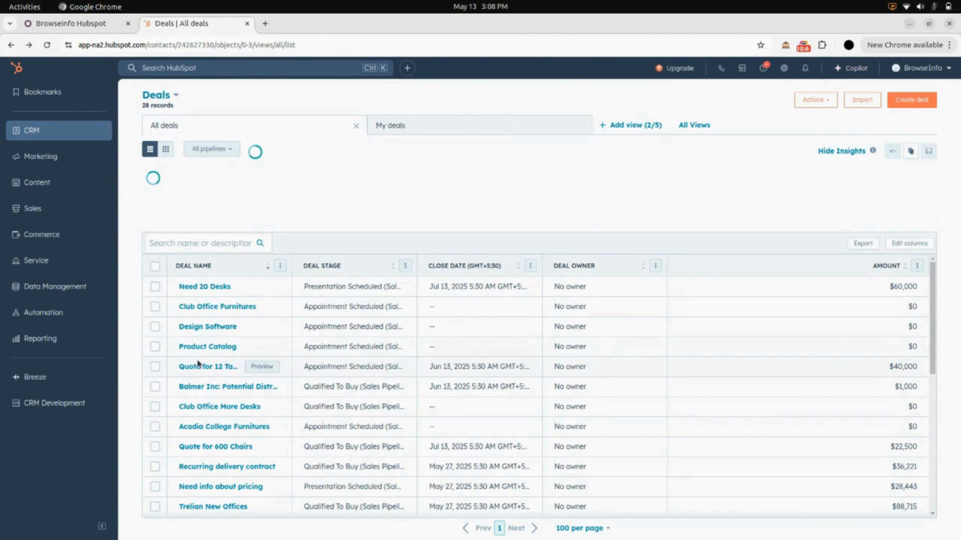
pyautogui.scroll(-10, 197, 363)
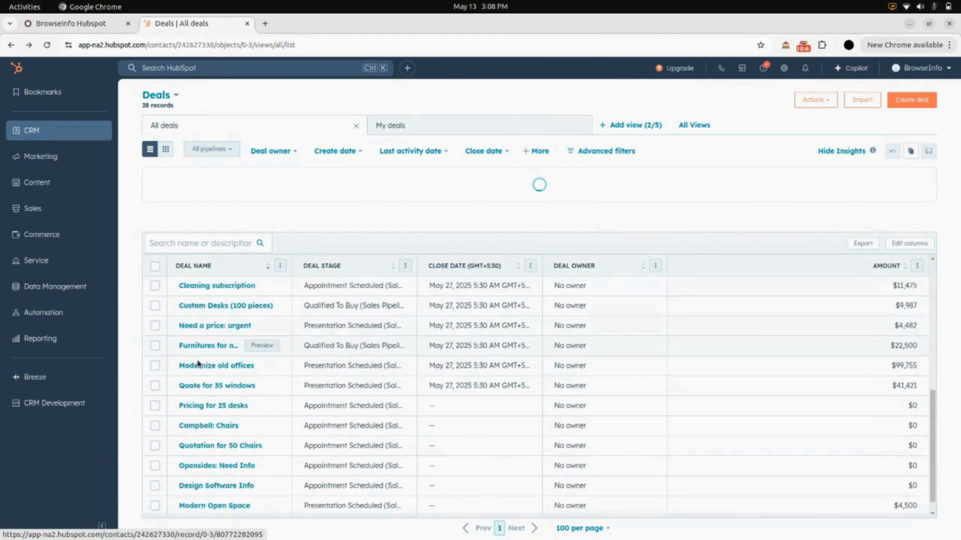
pyautogui.scroll(10, 197, 363)
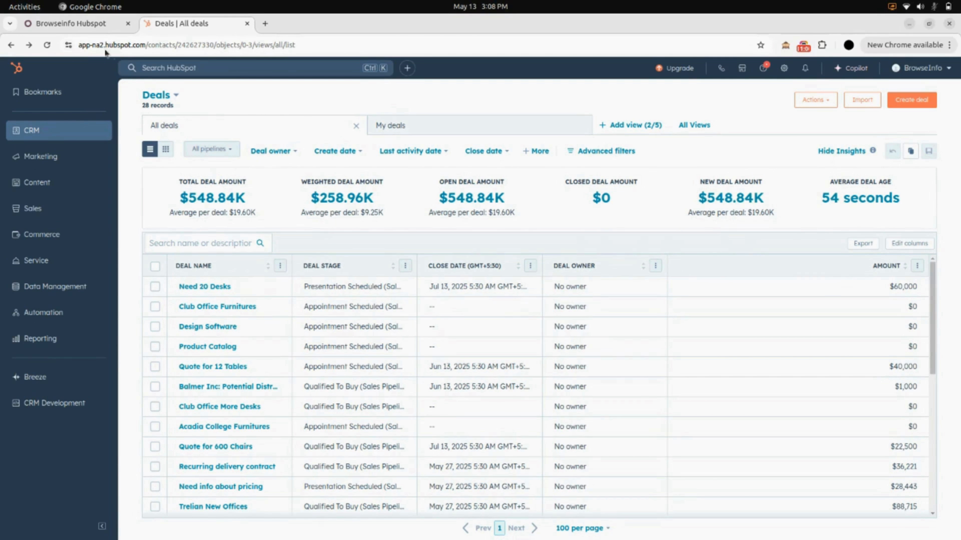
pyautogui.click(93, 23)
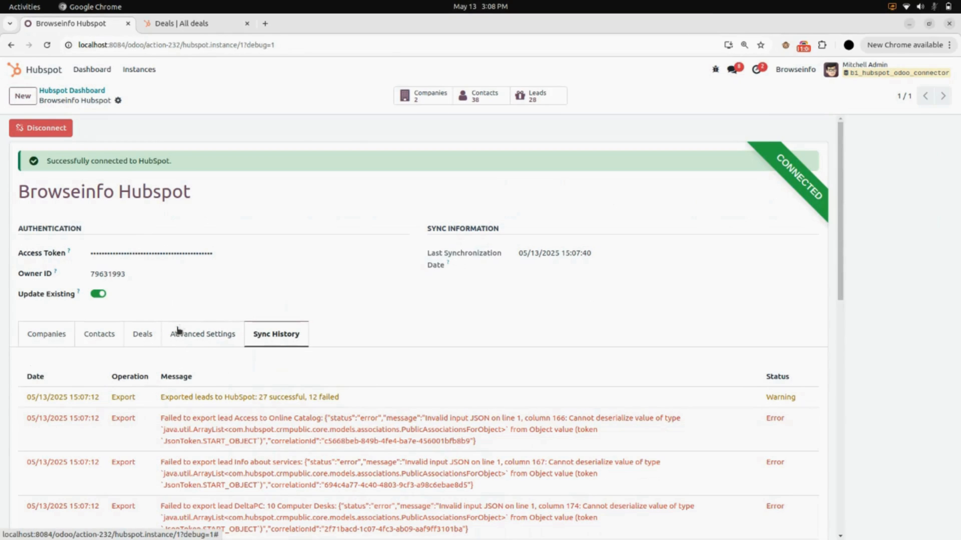
# Step: In Advanced Settings, enable Sync Notes, Sync Emails, Sync Calls, Sync Tasks and Sync Meetings
pyautogui.click(198, 336)
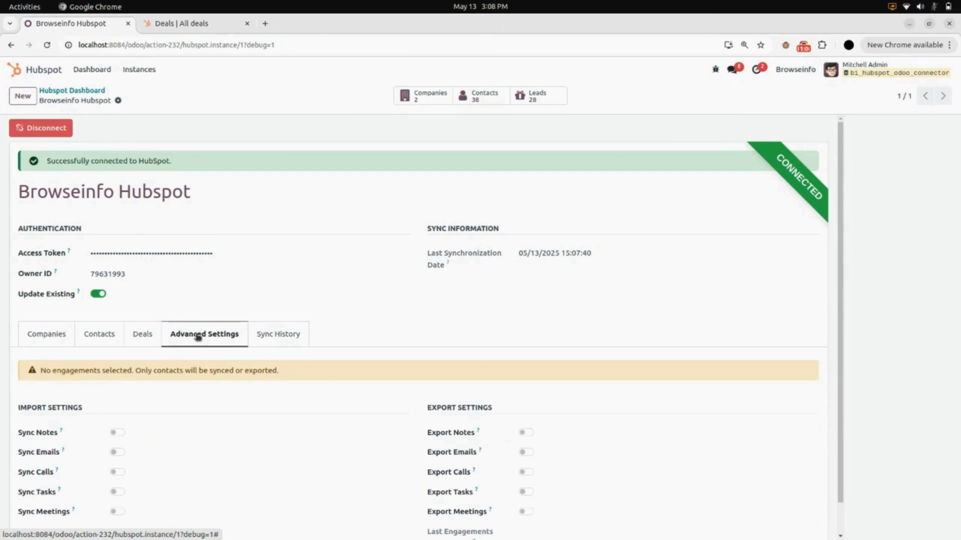
pyautogui.scroll(-1, 201, 388)
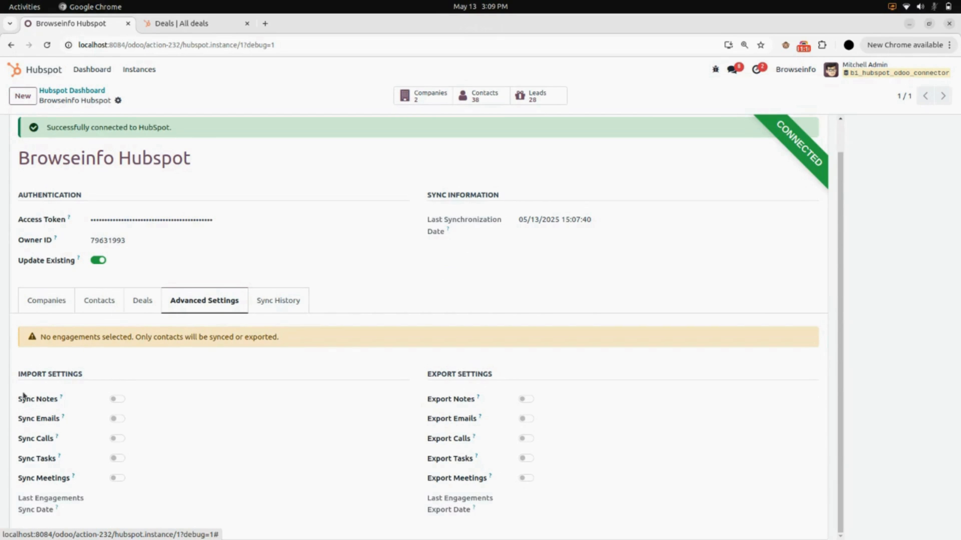
pyautogui.click(118, 400)
pyautogui.click(117, 419)
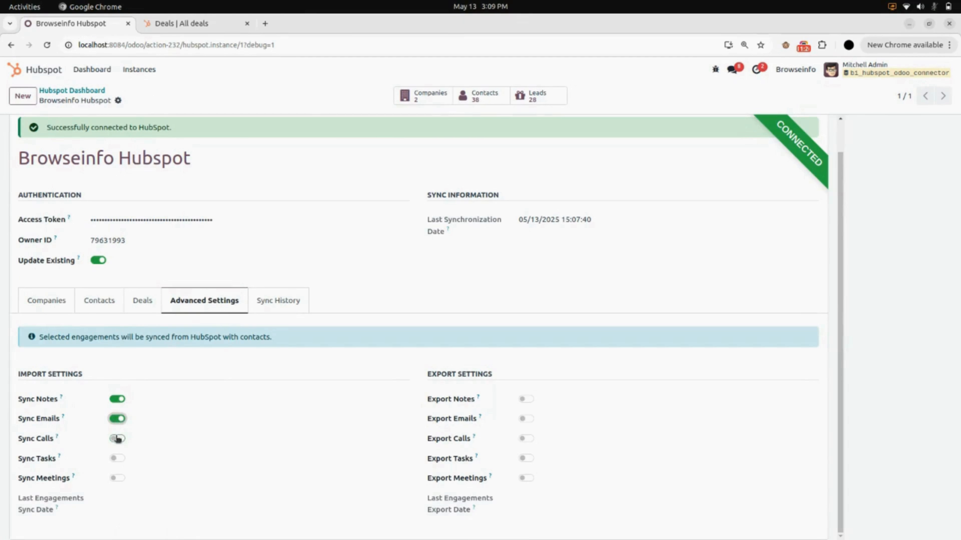
pyautogui.click(117, 439)
pyautogui.click(118, 459)
pyautogui.click(118, 478)
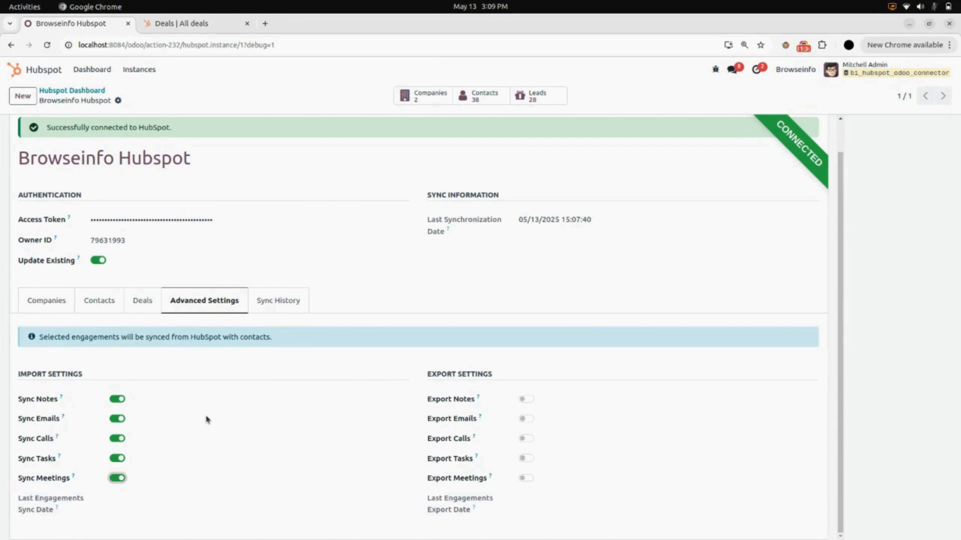
pyautogui.scroll(1, 205, 414)
pyautogui.scroll(-1, 206, 419)
# Step: Open the Browseinfo Admin contact from HubSpot's CRM > Contacts list
pyautogui.click(191, 25)
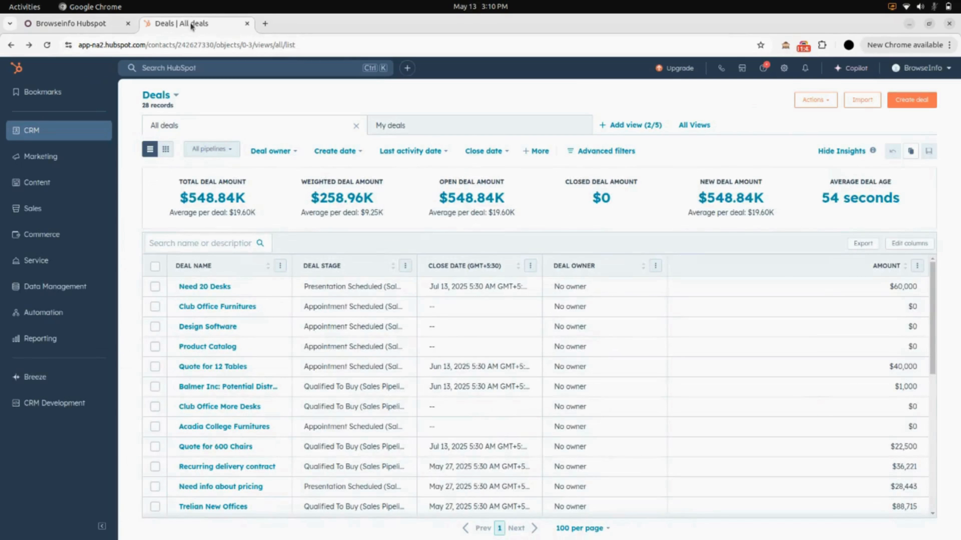
pyautogui.click(104, 139)
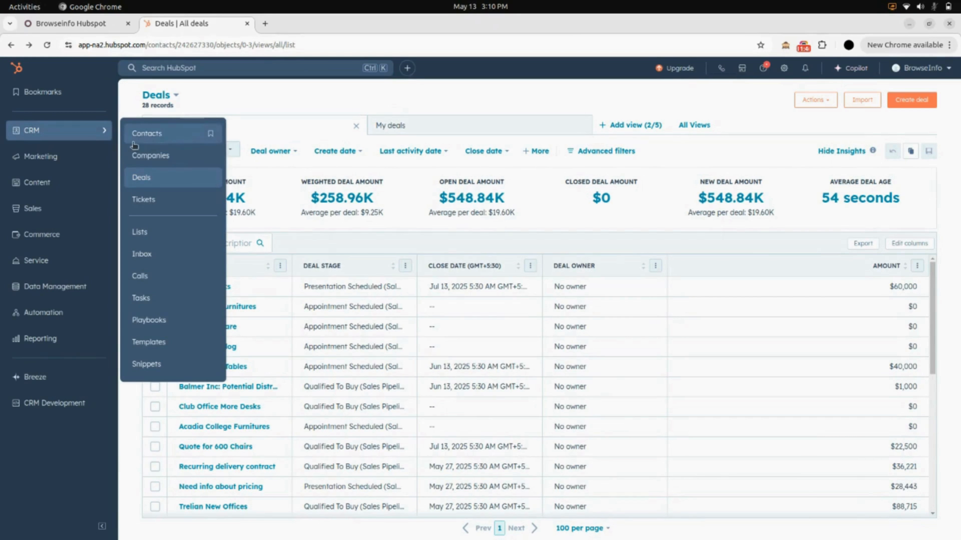
pyautogui.click(149, 136)
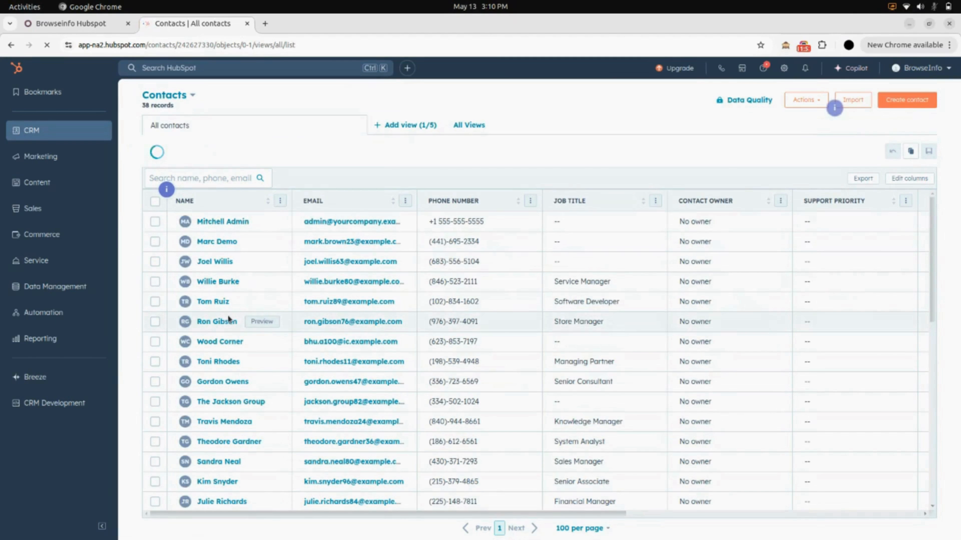
pyautogui.scroll(-15, 227, 315)
pyautogui.scroll(-3, 229, 318)
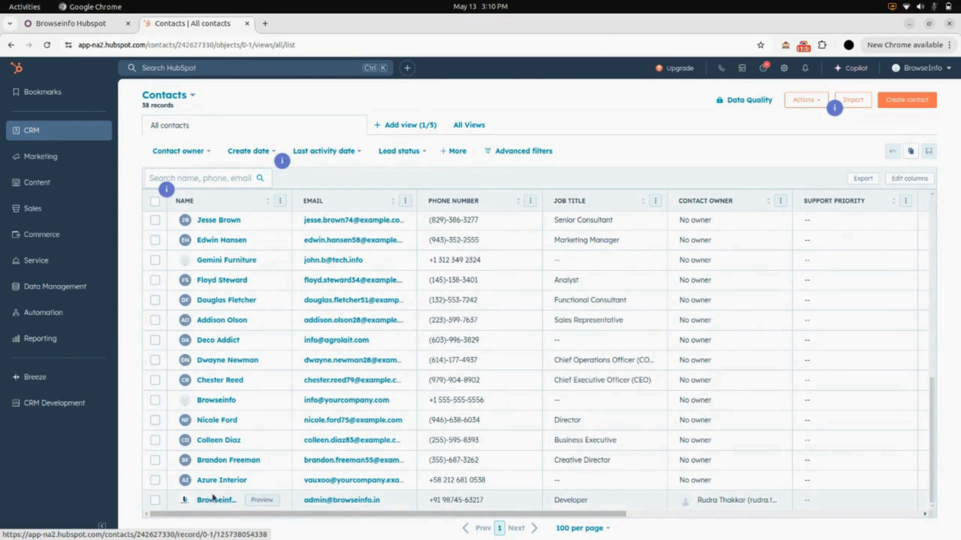
pyautogui.click(217, 501)
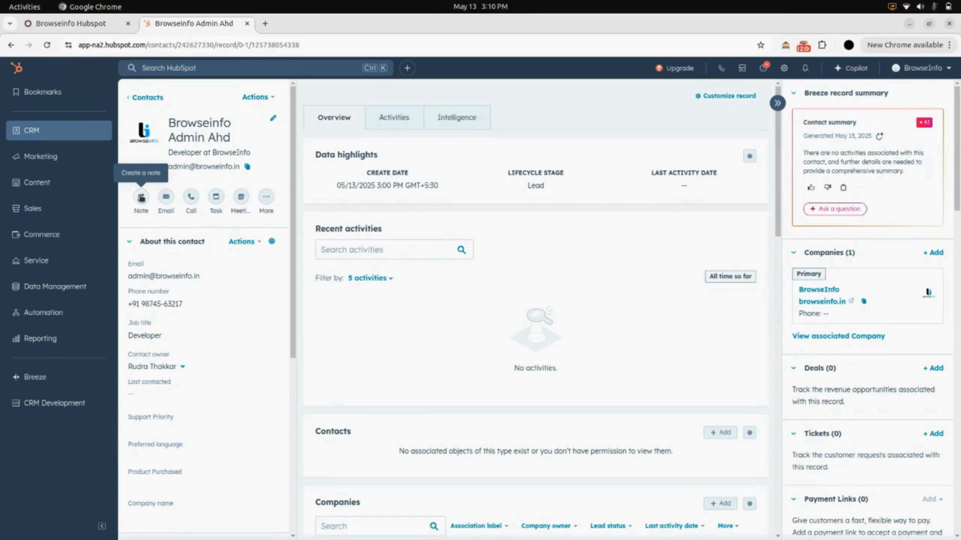
# Step: Create a note reading "This is Browseinfo's Notes" on the admin contact
pyautogui.click(141, 196)
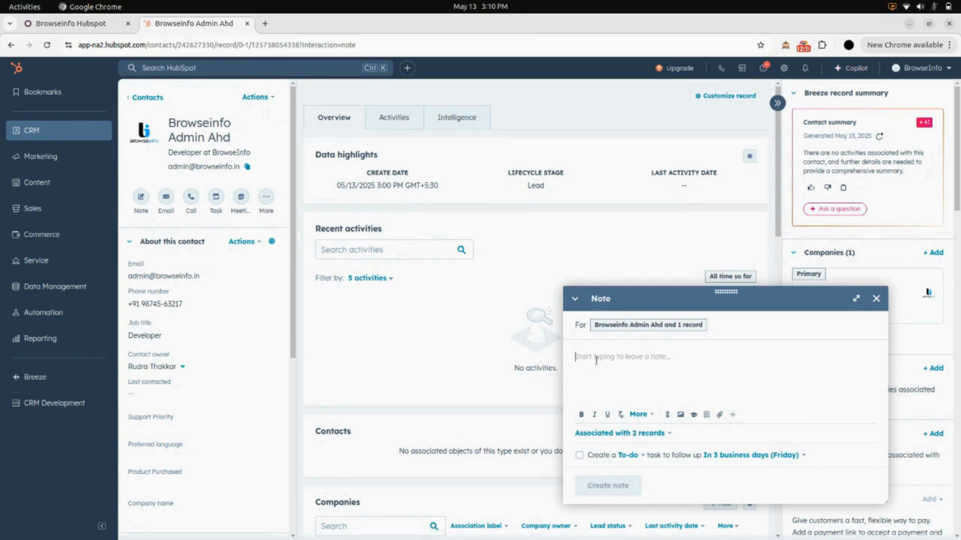
pyautogui.write('Thi')
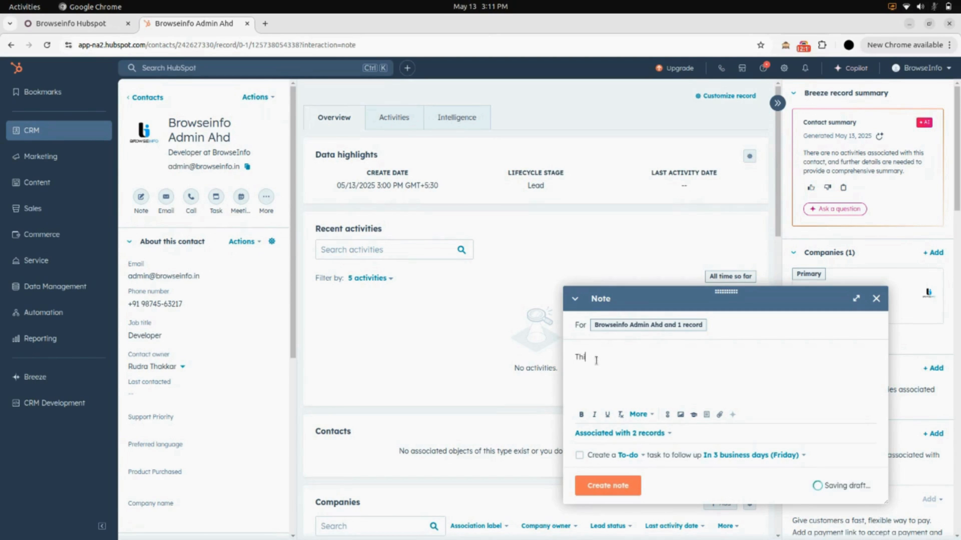
pyautogui.write("s is Browseinfo's No")
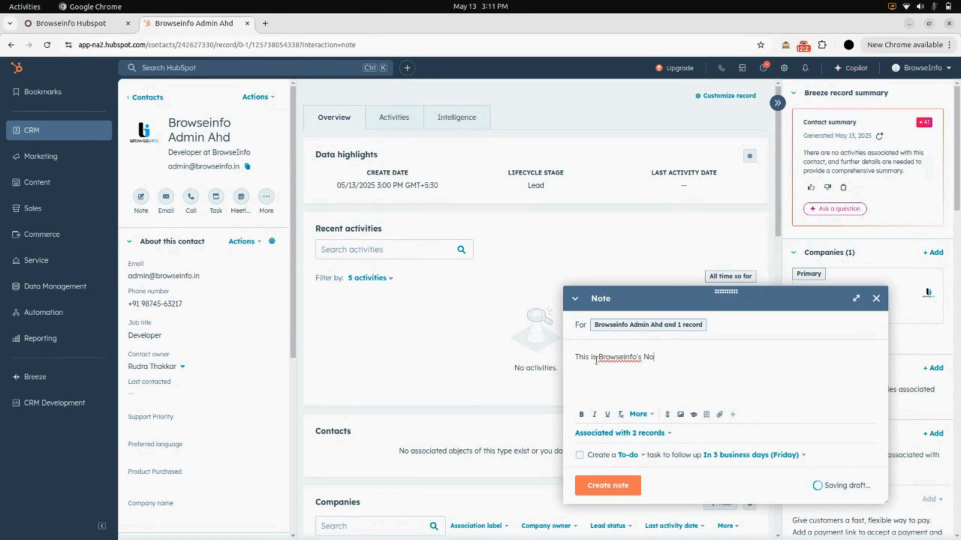
pyautogui.write('tes')
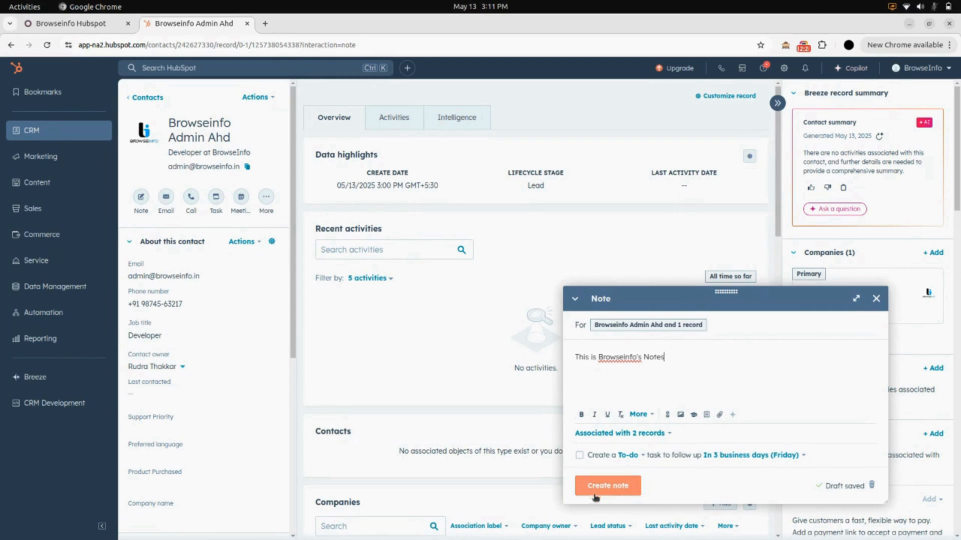
pyautogui.click(611, 487)
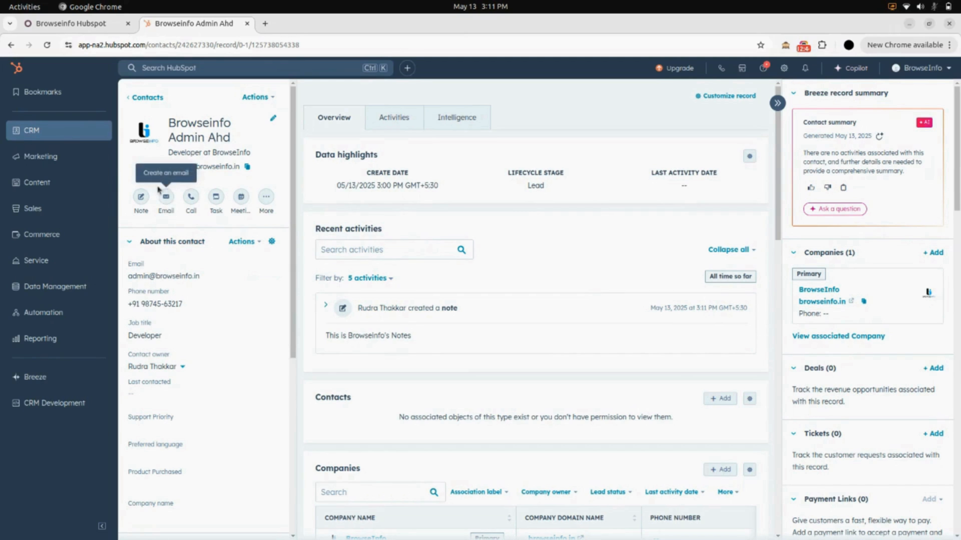
# Step: Send the contact an email with subject "Browseinfo's Email", greeting Hello, office invitation, signed Thanks
pyautogui.click(167, 197)
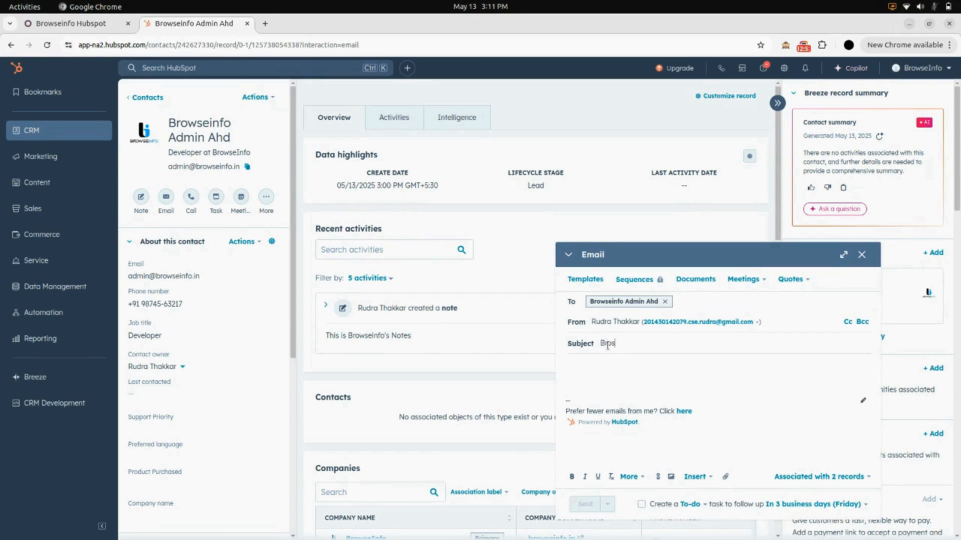
pyautogui.write('Browseinfo')
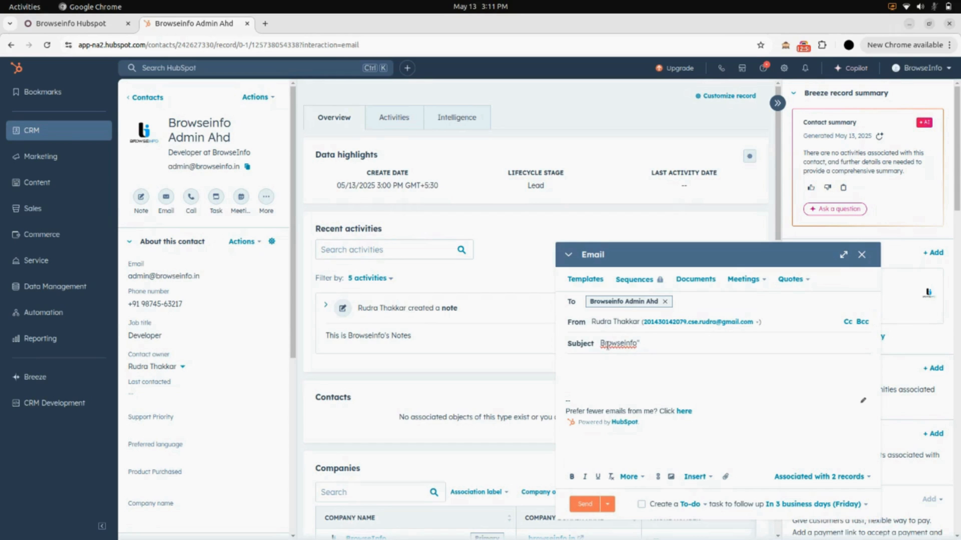
pyautogui.press('BackSpace')
pyautogui.write("'s Email")
pyautogui.click(620, 375)
pyautogui.write('Hello')
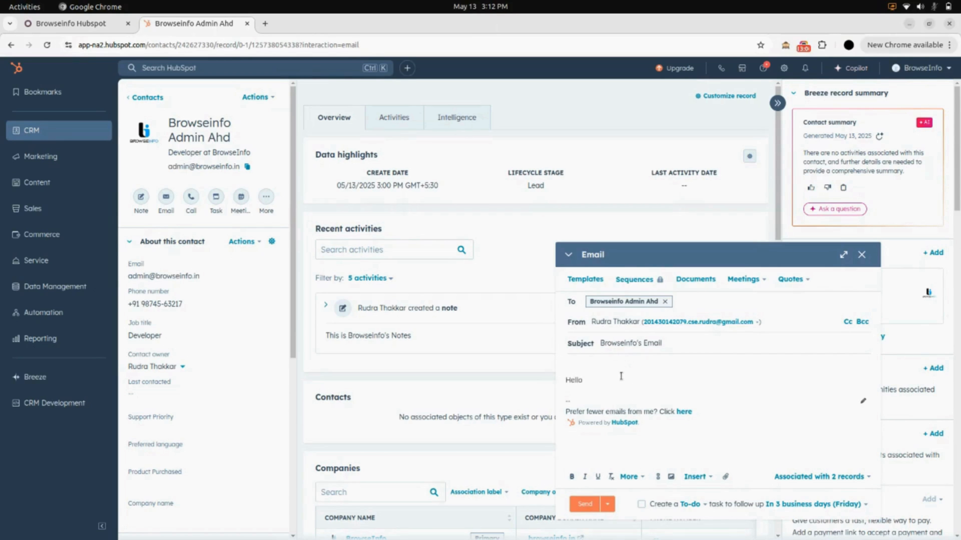
pyautogui.write(',')
pyautogui.press('Return')
pyautogui.write('Browseinfo')
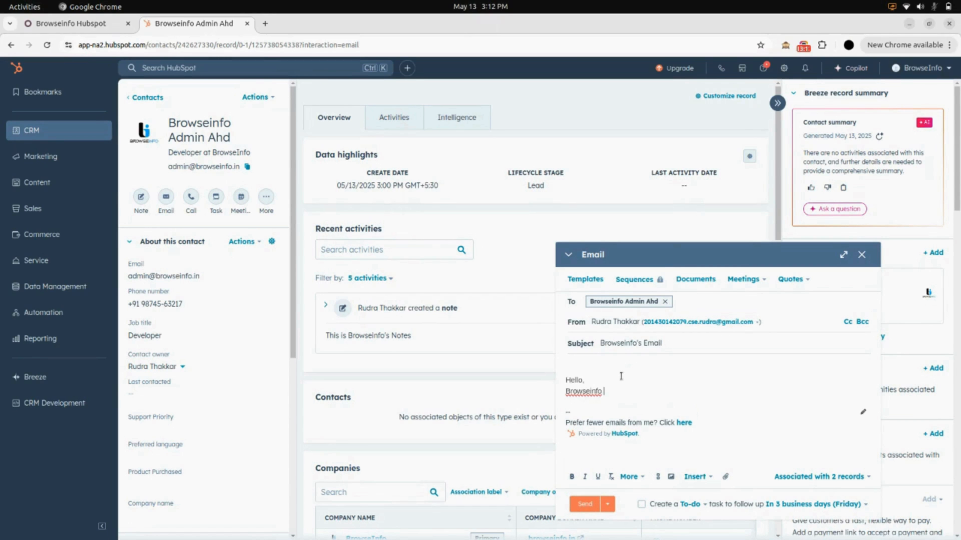
pyautogui.write("vites you to It's Office")
pyautogui.press('Return')
pyautogui.press('Return')
pyautogui.write('Thanks')
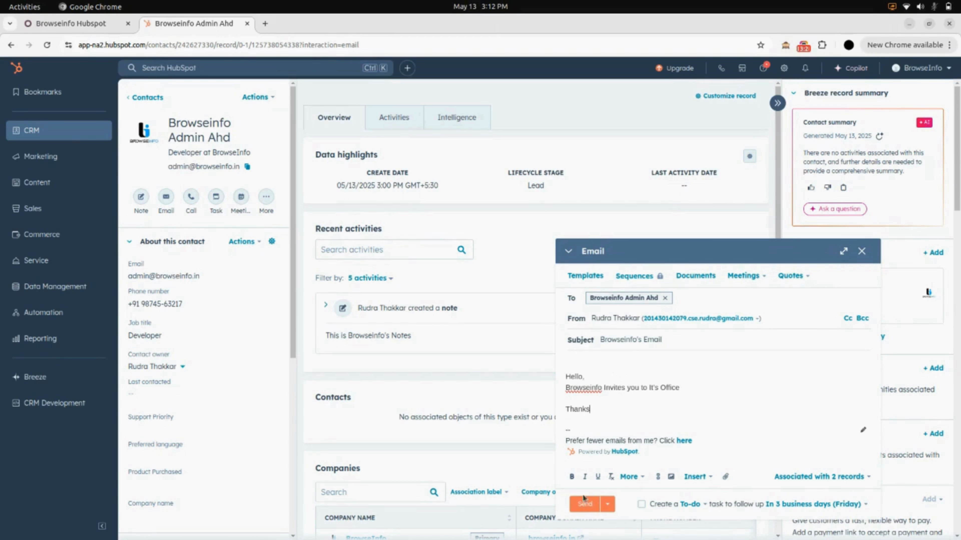
pyautogui.click(573, 507)
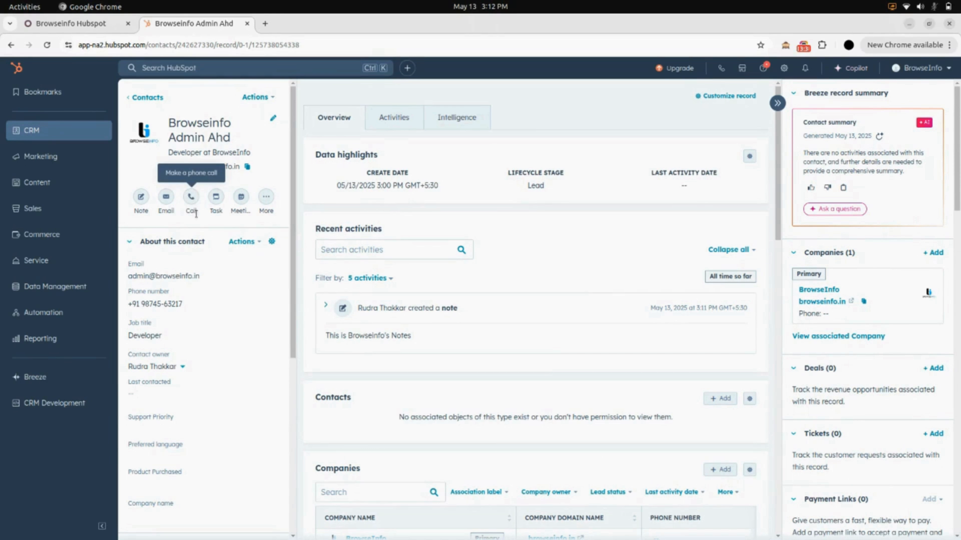
# Step: Create the HubSpot to-do task 'B Task' with the note 'Complete It as soon as possible'
pyautogui.click(191, 202)
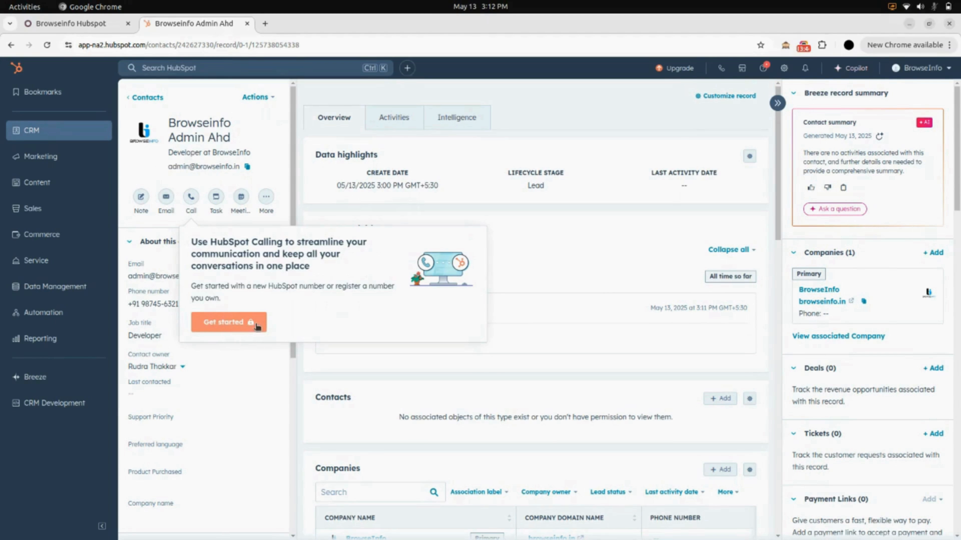
pyautogui.click(105, 454)
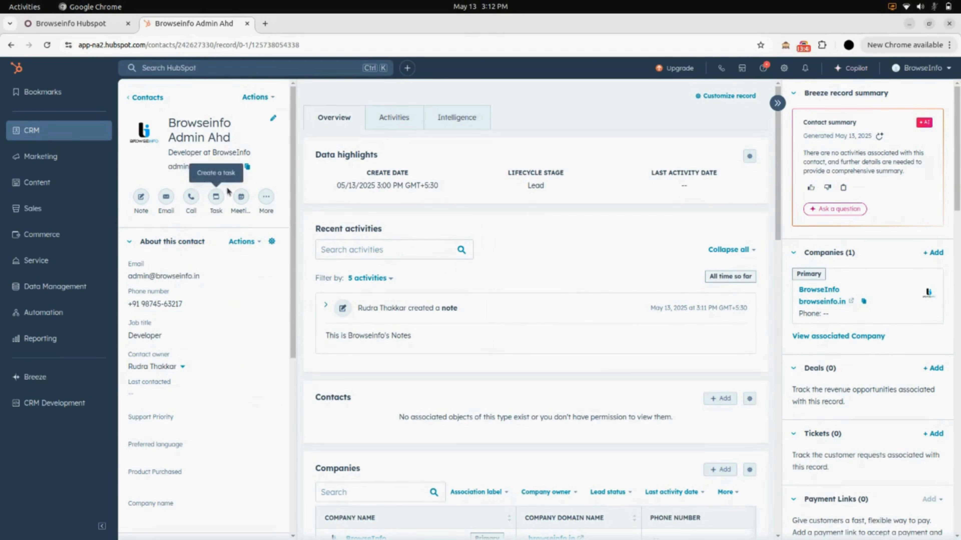
pyautogui.click(217, 197)
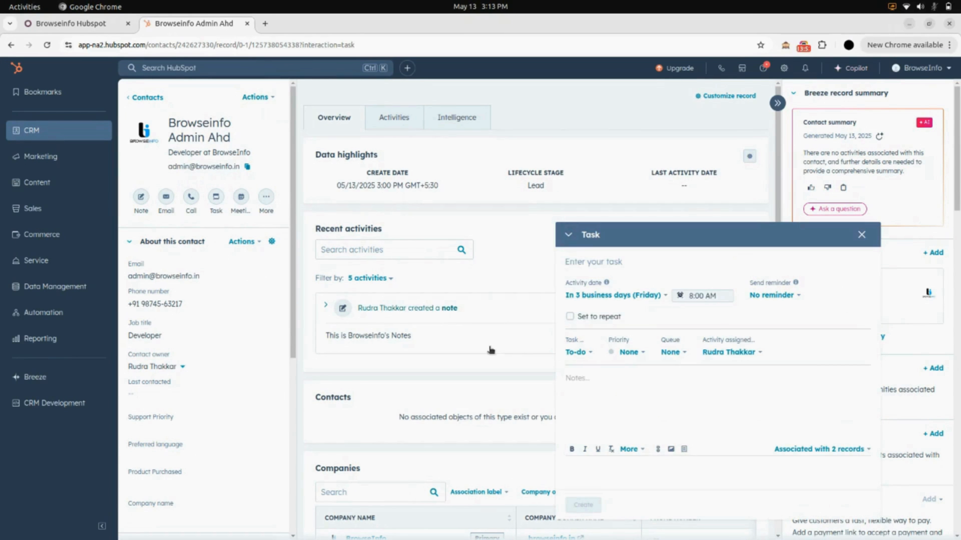
pyautogui.click(591, 261)
pyautogui.write('B Task')
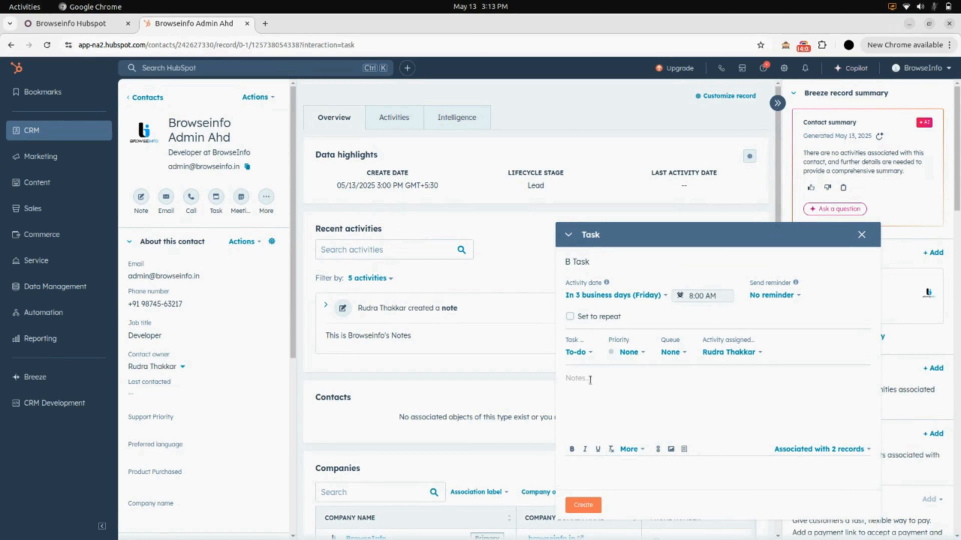
pyautogui.write('Complete It as soon a possible ')
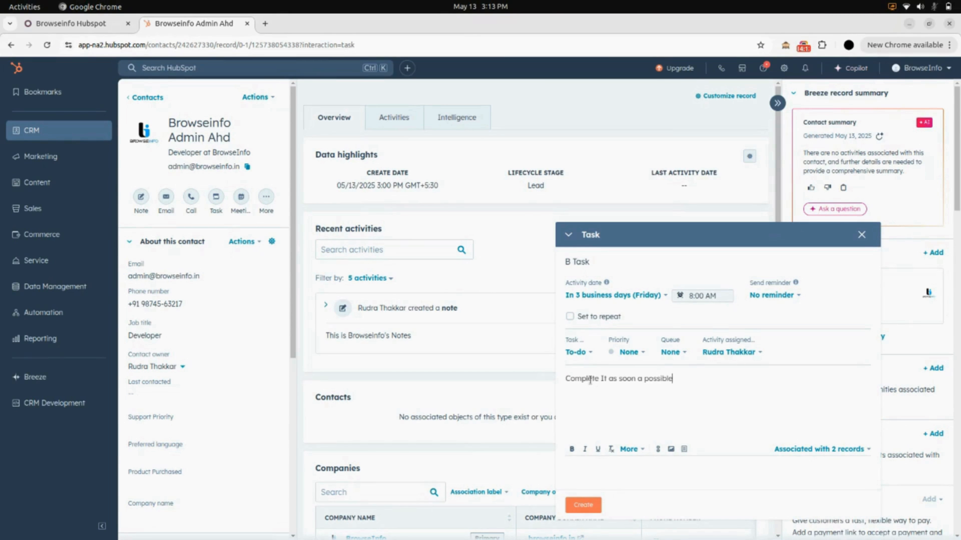
pyautogui.write('s')
pyautogui.click(579, 506)
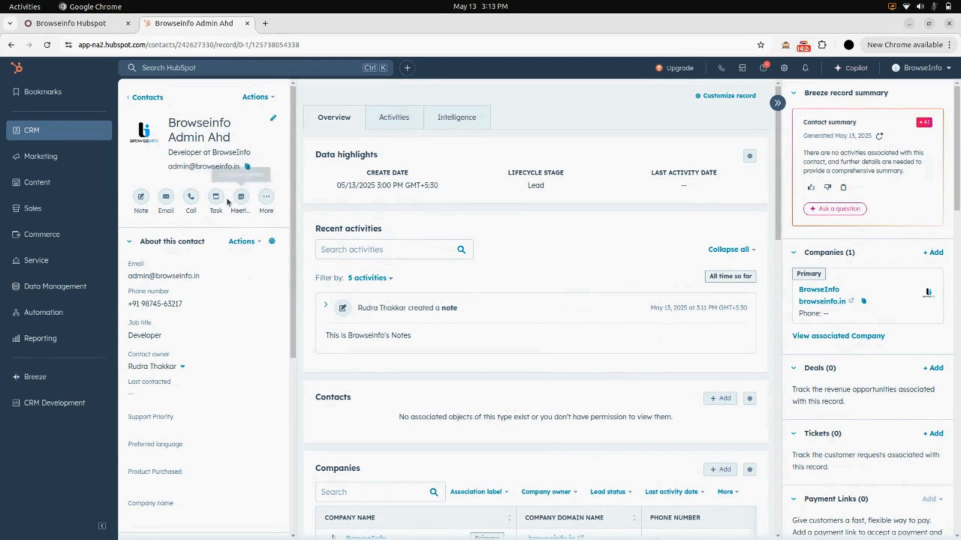
# Step: Schedule 'Meeting Regarding Task' with the contact on 05/13/2025, 3:15–3:45 PM
pyautogui.click(241, 198)
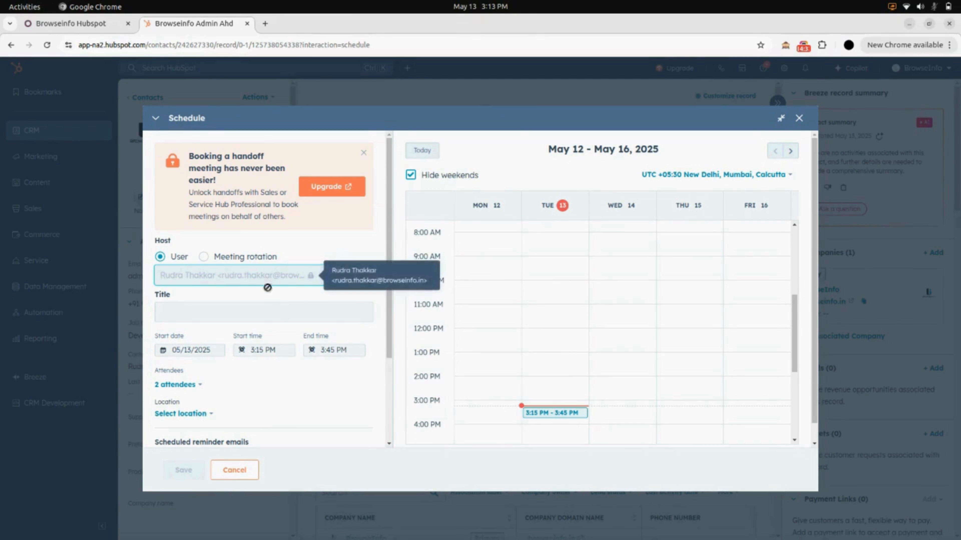
pyautogui.click(222, 312)
pyautogui.write('M')
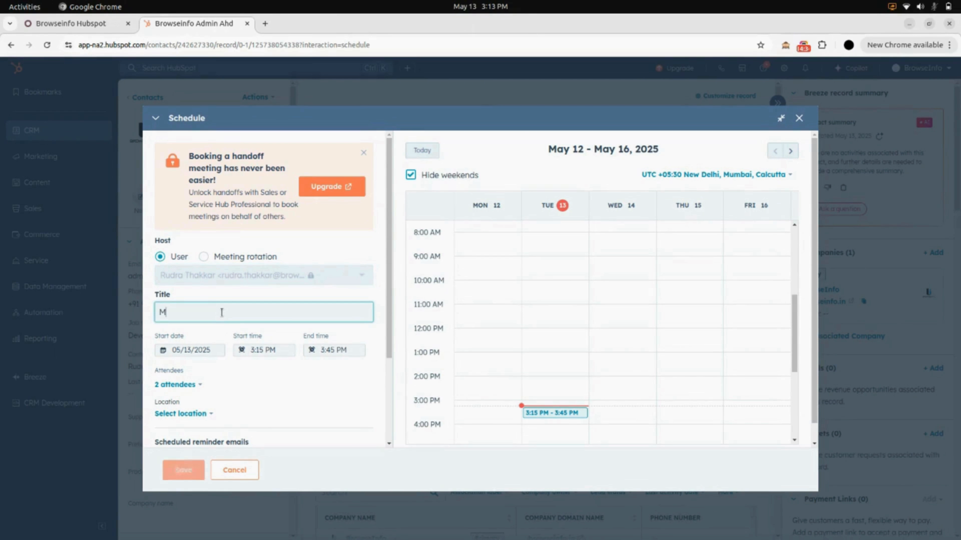
pyautogui.write('eeting Reg')
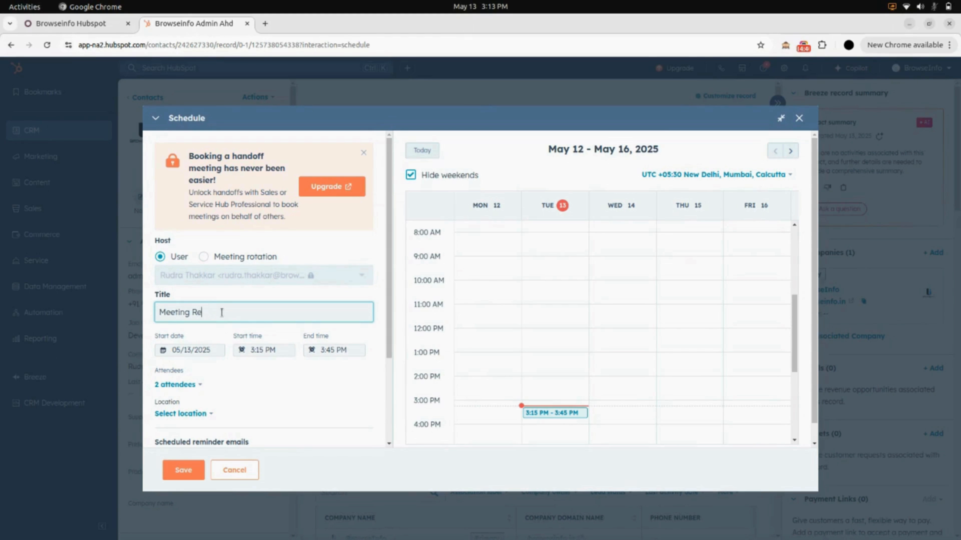
pyautogui.write('garding Task')
pyautogui.click(180, 474)
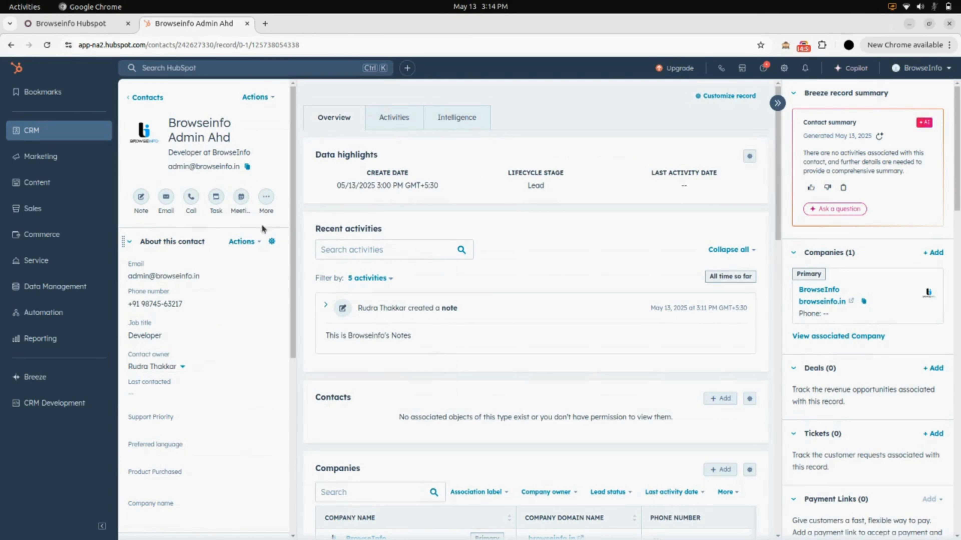
# Step: Look through the other activity types in the More activities list, then close it
pyautogui.click(266, 201)
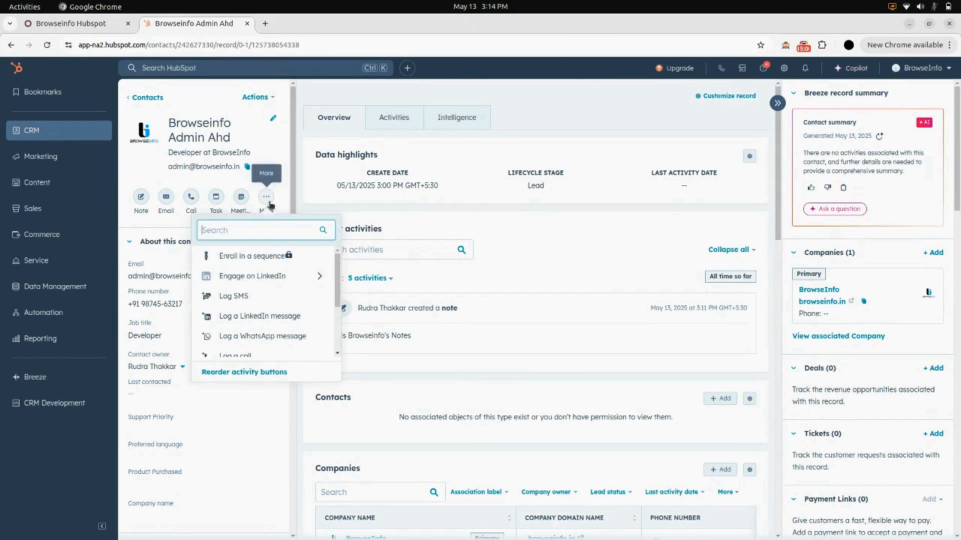
pyautogui.scroll(-3, 279, 335)
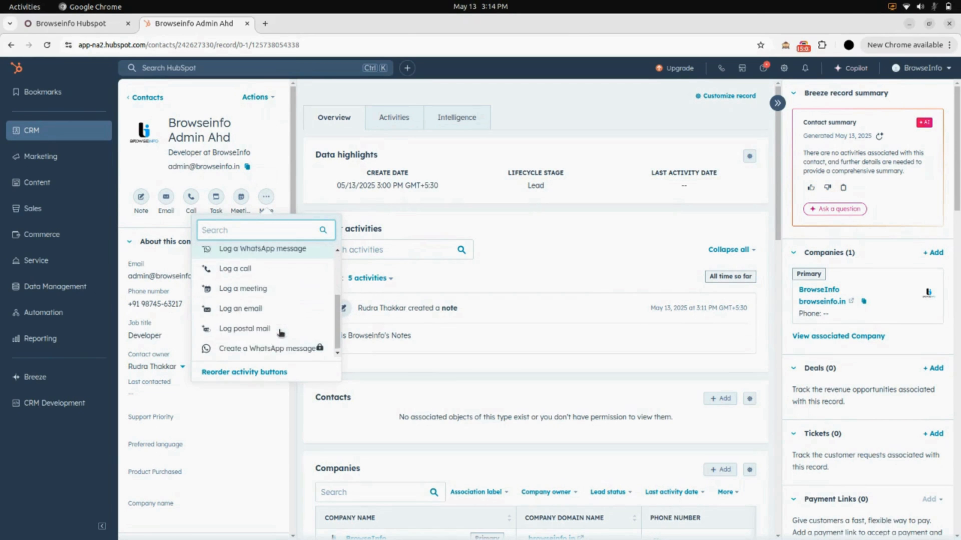
pyautogui.scroll(3, 280, 333)
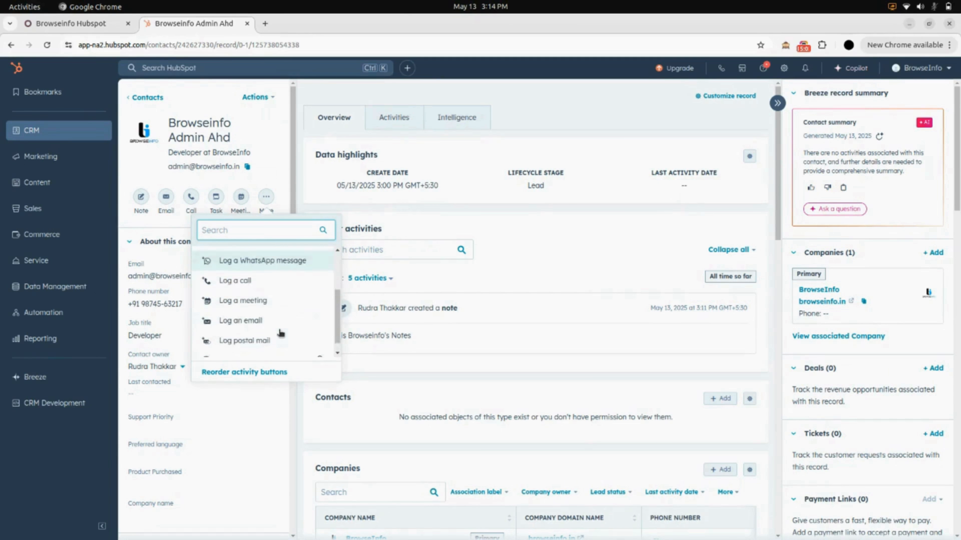
pyautogui.click(145, 170)
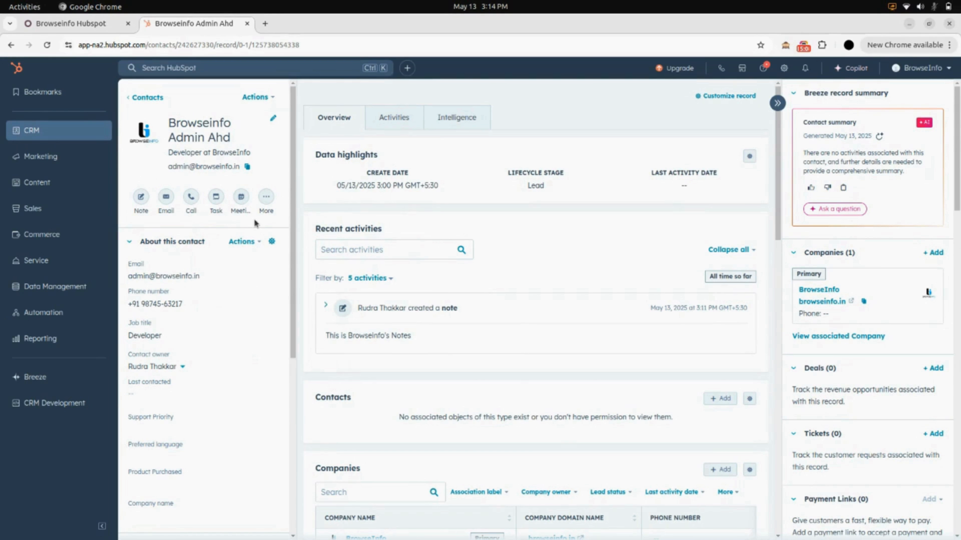
# Step: Run Import Contacts on the Browseinfo Hubspot instance, updating 38 contacts and syncing 4 engagements
pyautogui.click(114, 25)
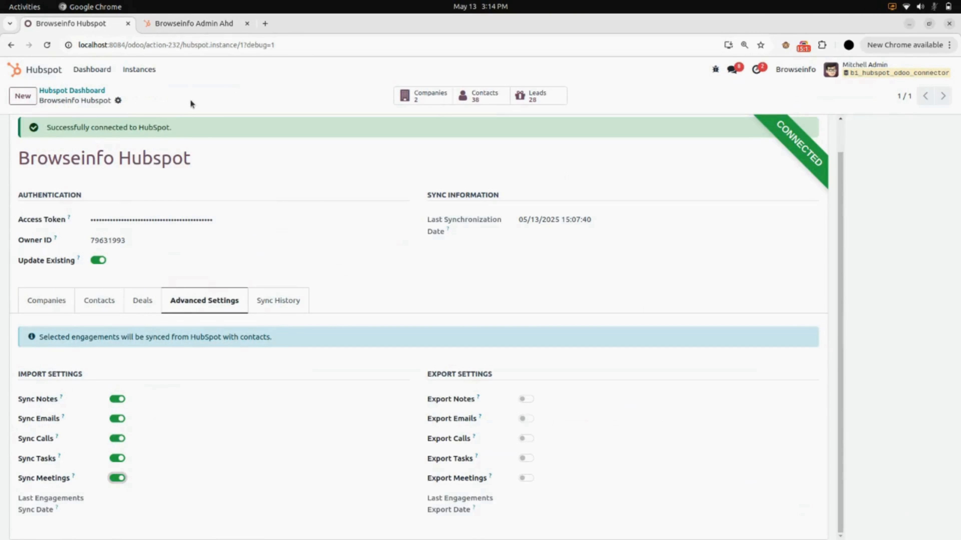
pyautogui.click(96, 308)
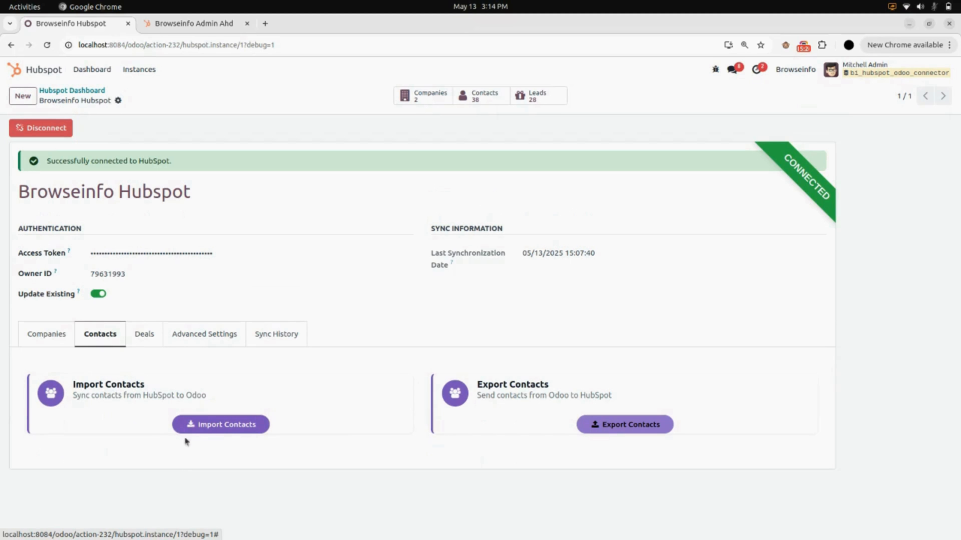
pyautogui.click(218, 428)
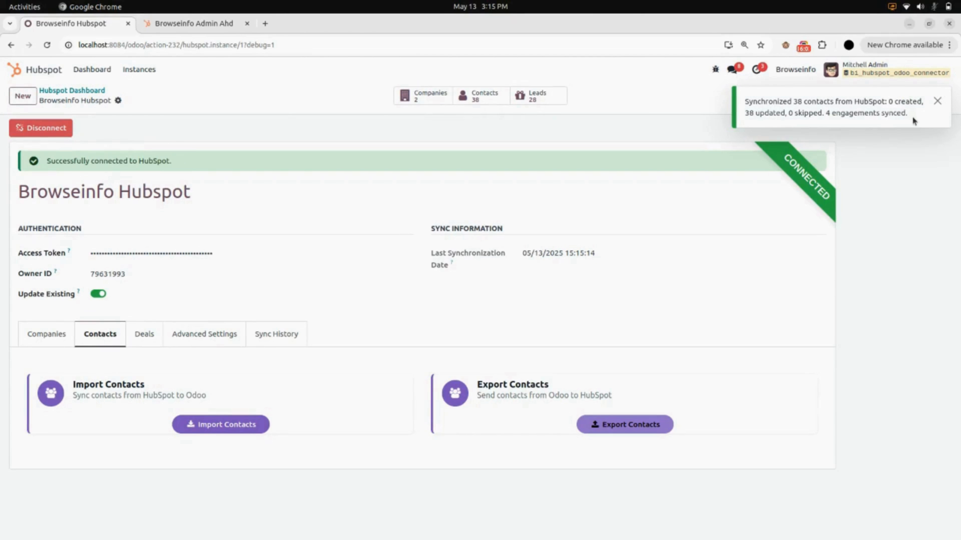
pyautogui.click(938, 101)
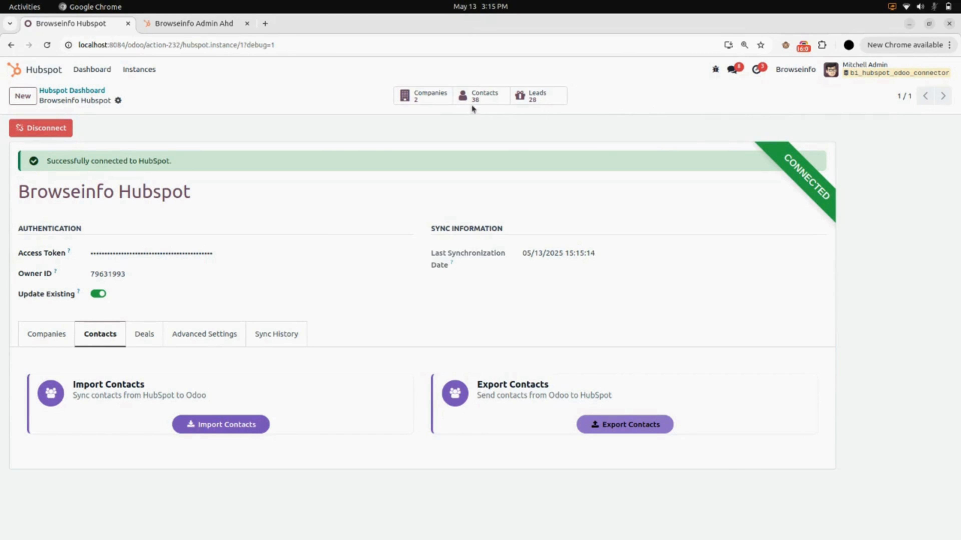
# Step: Stretch the admin contact's 'Meeting Regarding Task' in the calendar to end at 17:45
pyautogui.click(487, 101)
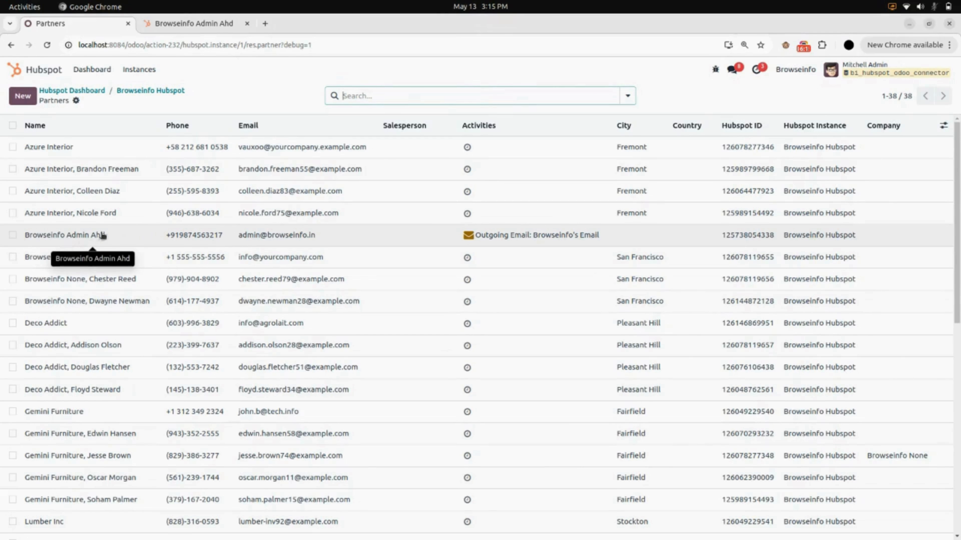
pyautogui.click(84, 236)
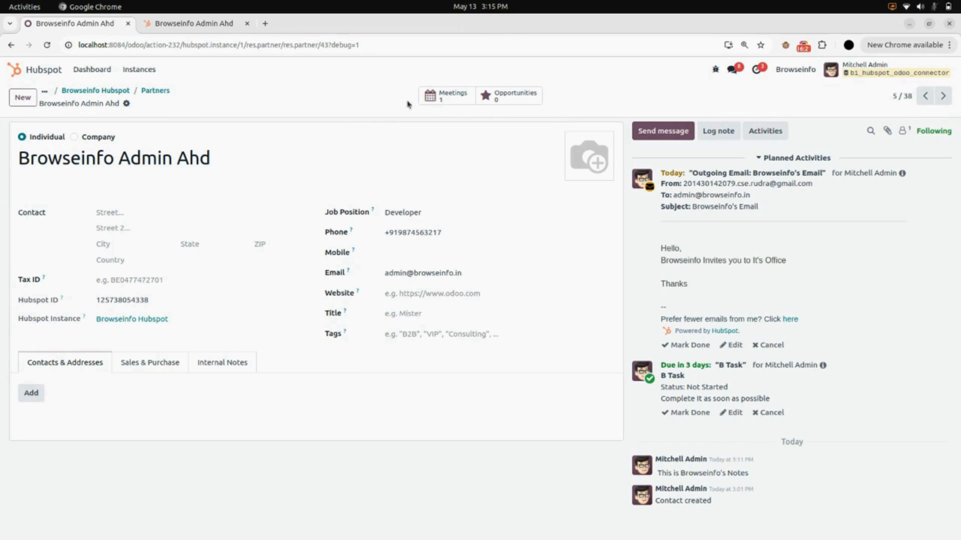
pyautogui.click(443, 99)
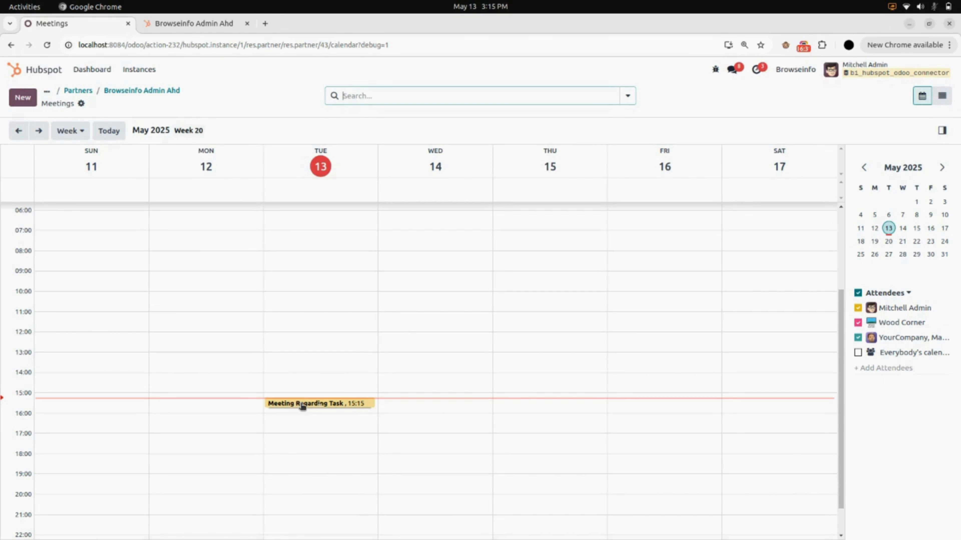
pyautogui.moveTo(319, 407); pyautogui.dragTo(327, 447)
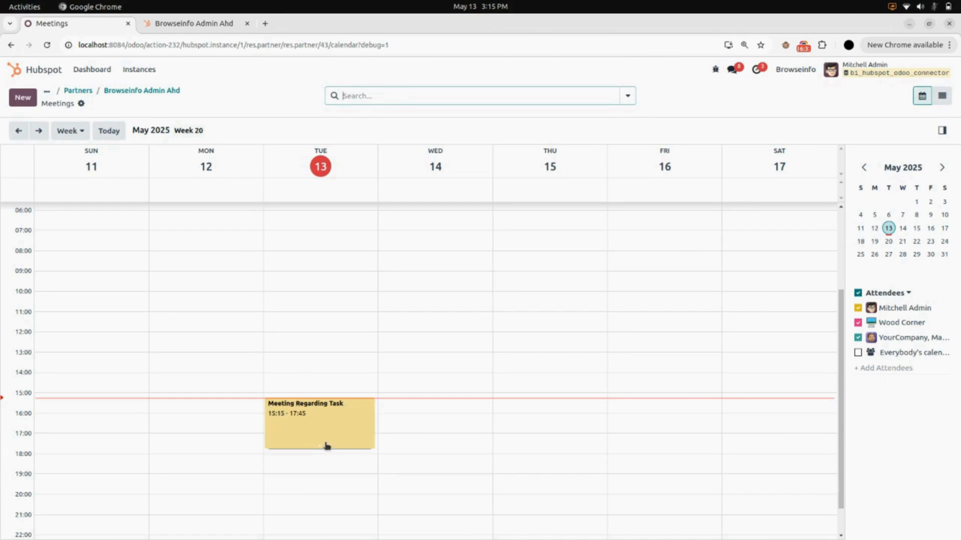
pyautogui.click(132, 92)
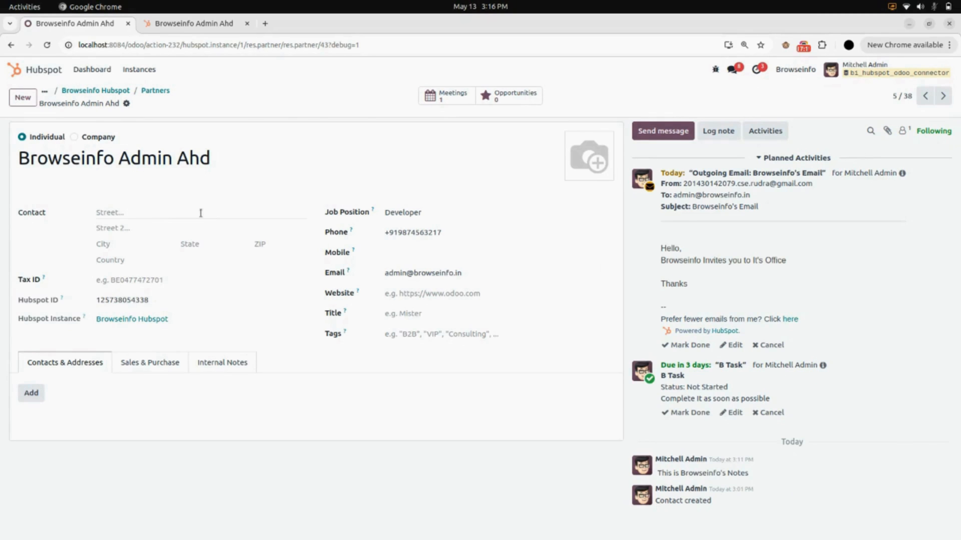
# Step: Switch on Export Notes, Emails, Calls, Tasks and Meetings in the connector's Advanced Settings
pyautogui.click(105, 91)
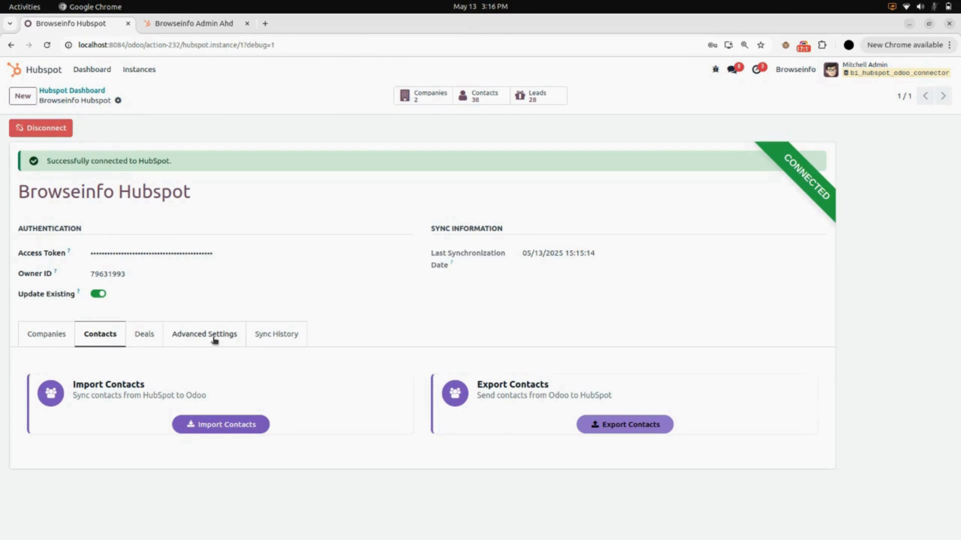
pyautogui.click(204, 338)
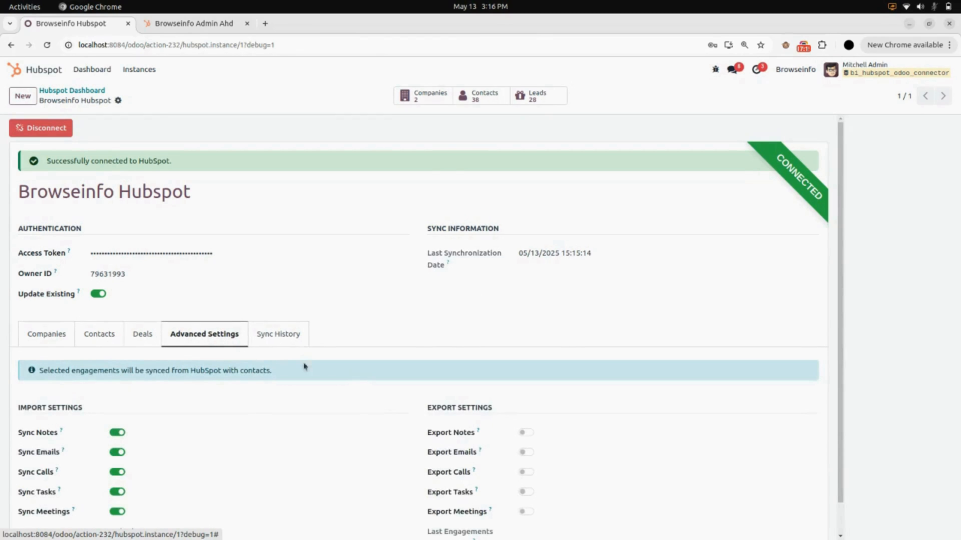
pyautogui.scroll(-1, 413, 448)
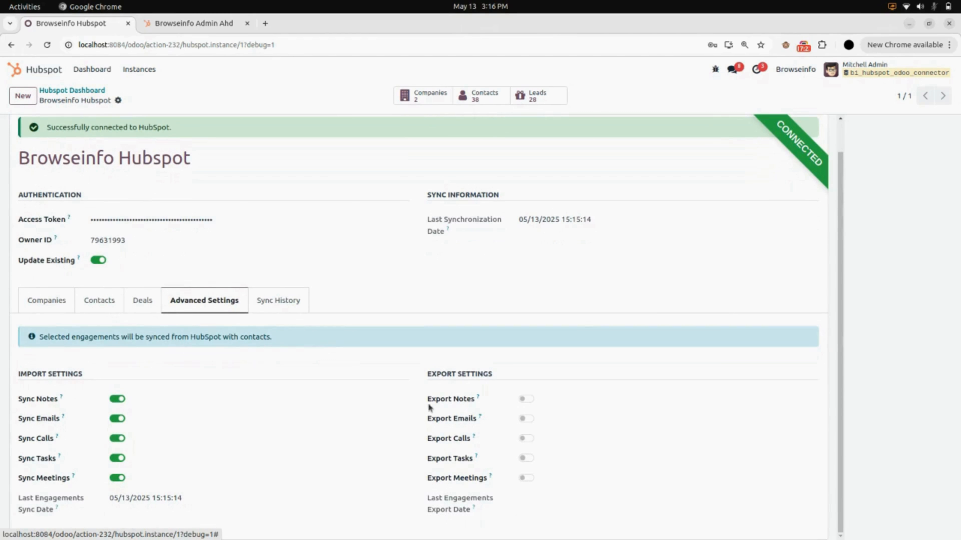
pyautogui.click(523, 401)
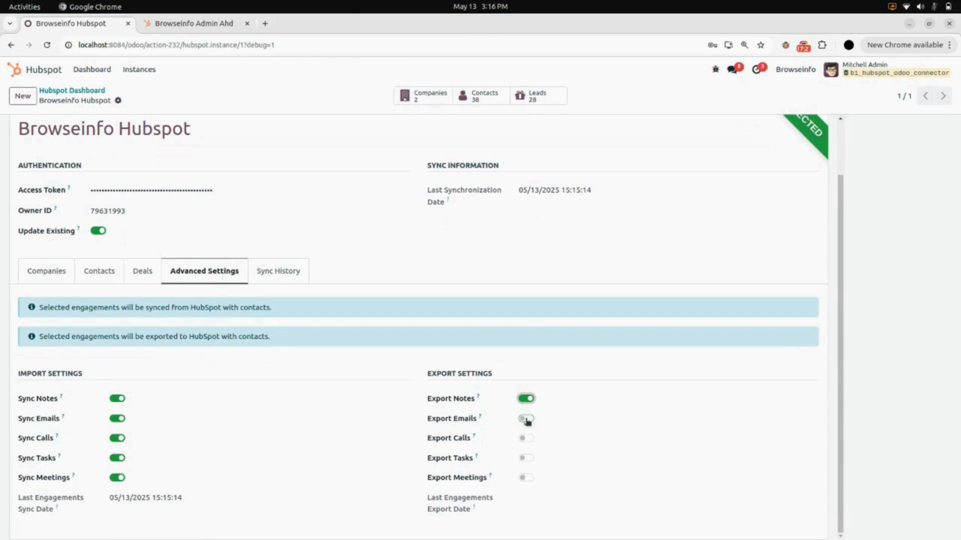
pyautogui.click(524, 419)
pyautogui.click(526, 439)
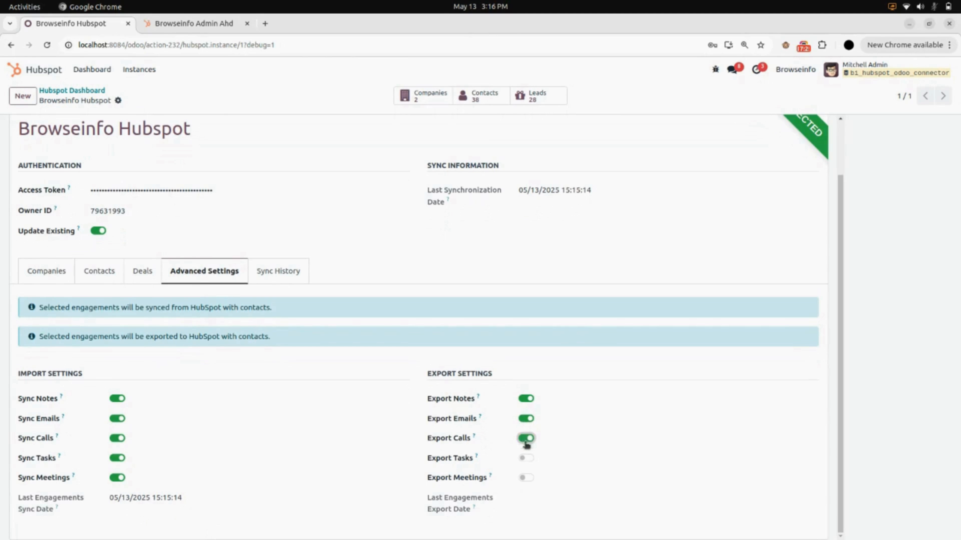
pyautogui.click(530, 459)
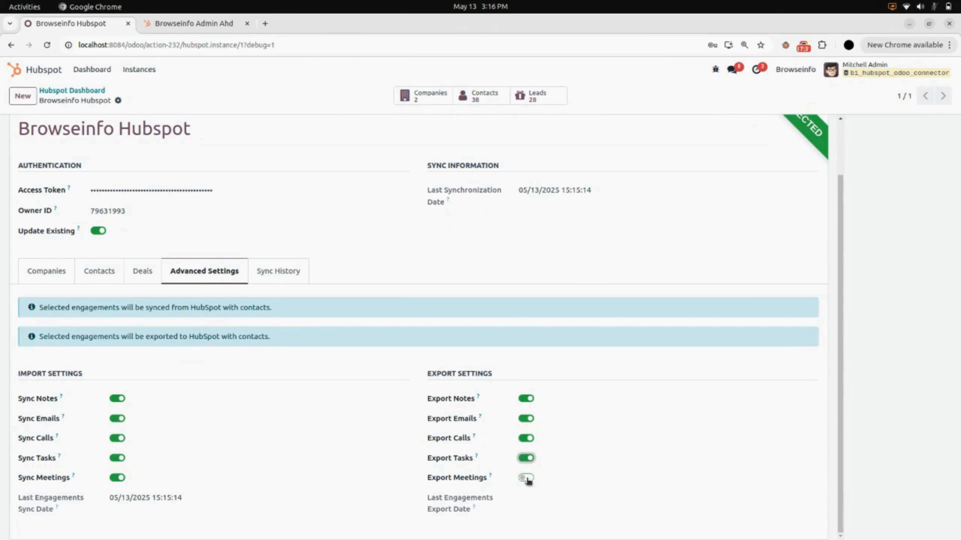
pyautogui.click(525, 478)
pyautogui.scroll(2, 382, 370)
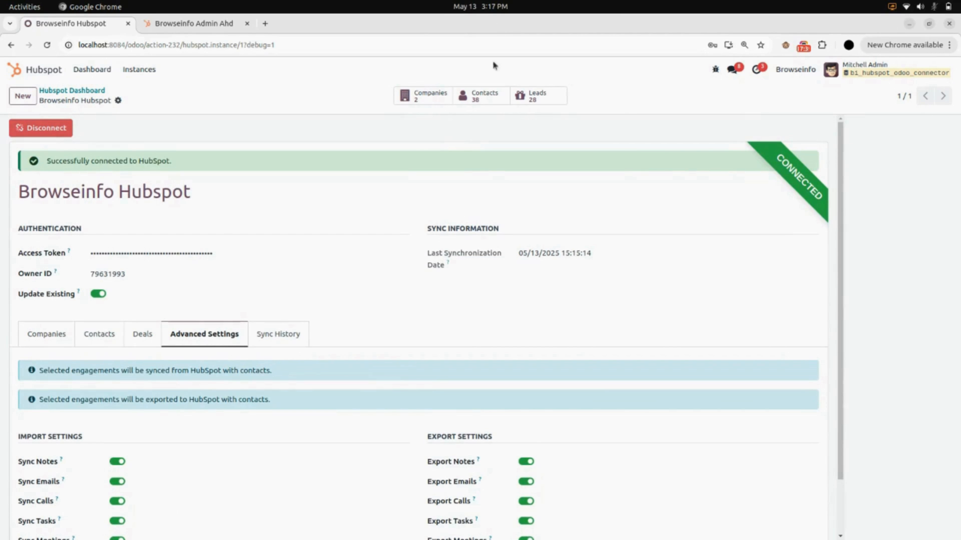
pyautogui.click(482, 96)
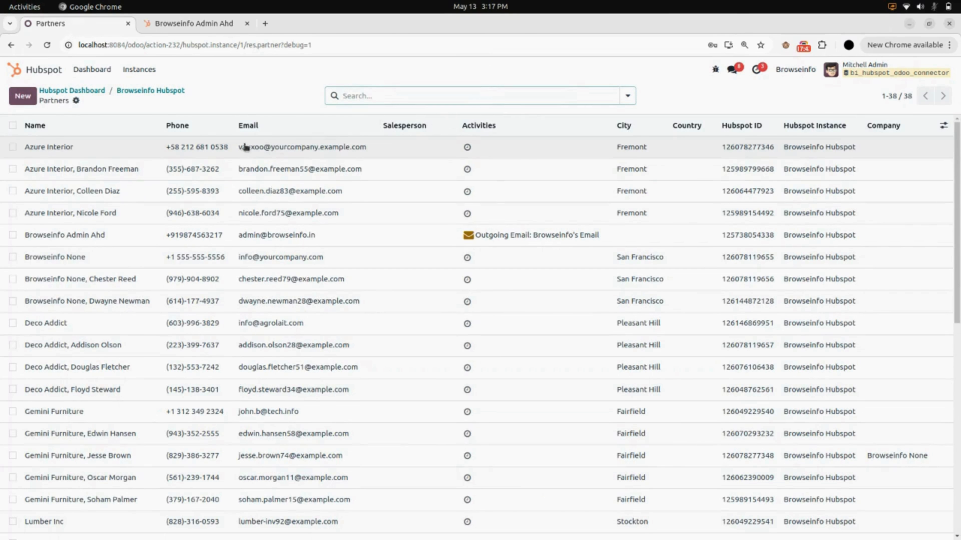
# Step: Log the internal note 'Hello Azure Interior this side' on the Azure Interior record
pyautogui.click(402, 154)
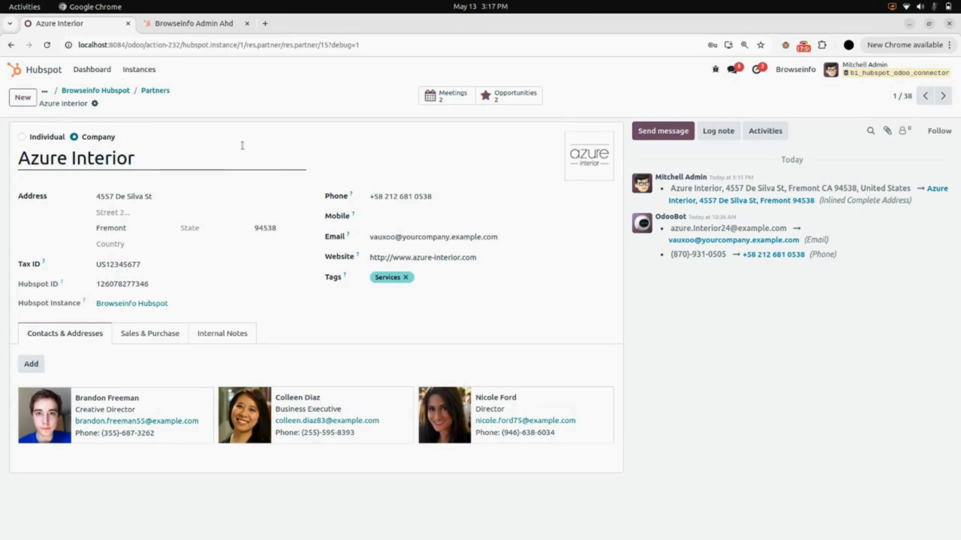
pyautogui.click(726, 136)
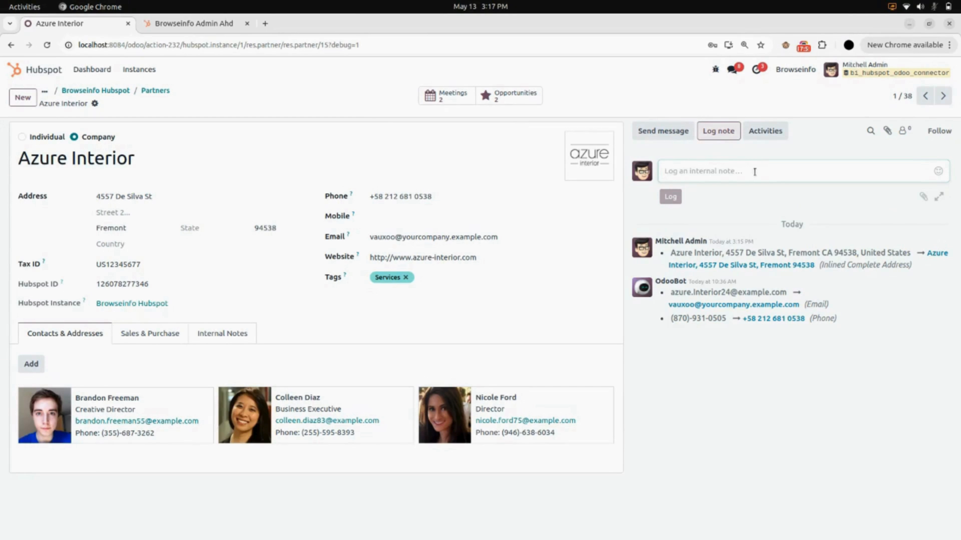
pyautogui.write('He')
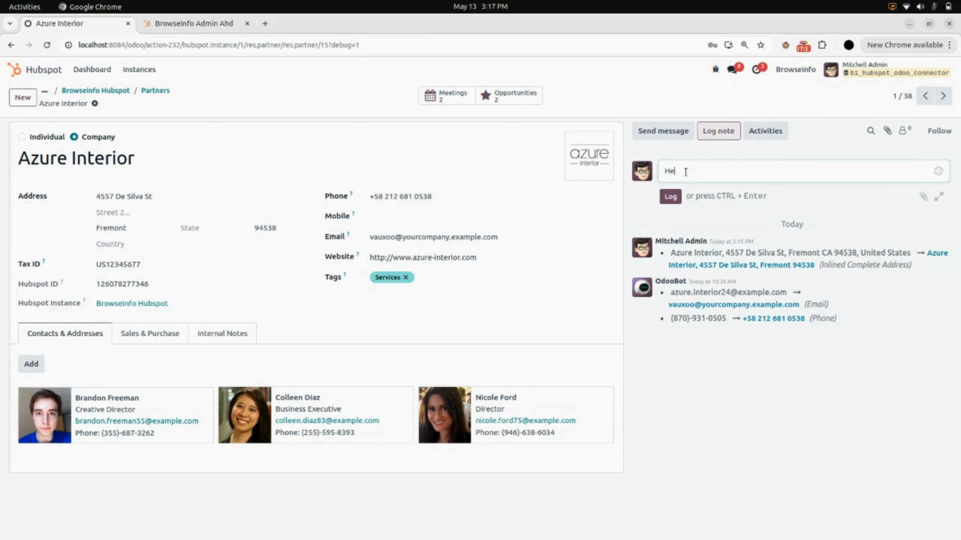
pyautogui.write('lli')
pyautogui.press('BackSpace')
pyautogui.press('BackSpace')
pyautogui.write('this side')
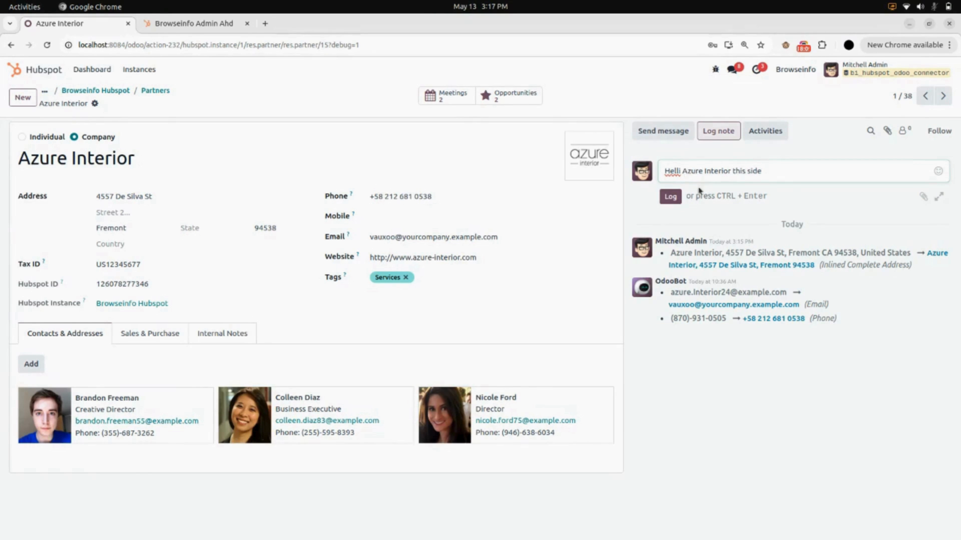
pyautogui.click(682, 171)
pyautogui.press('BackSpace')
pyautogui.write('o')
pyautogui.press('BackSpace')
pyautogui.press('BackSpace')
pyautogui.write('o')
pyautogui.click(784, 198)
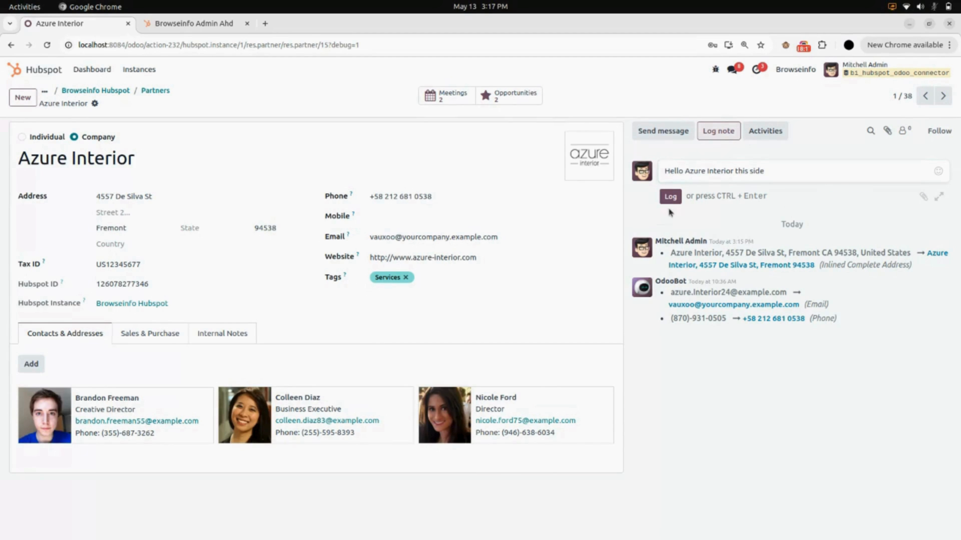
pyautogui.click(670, 196)
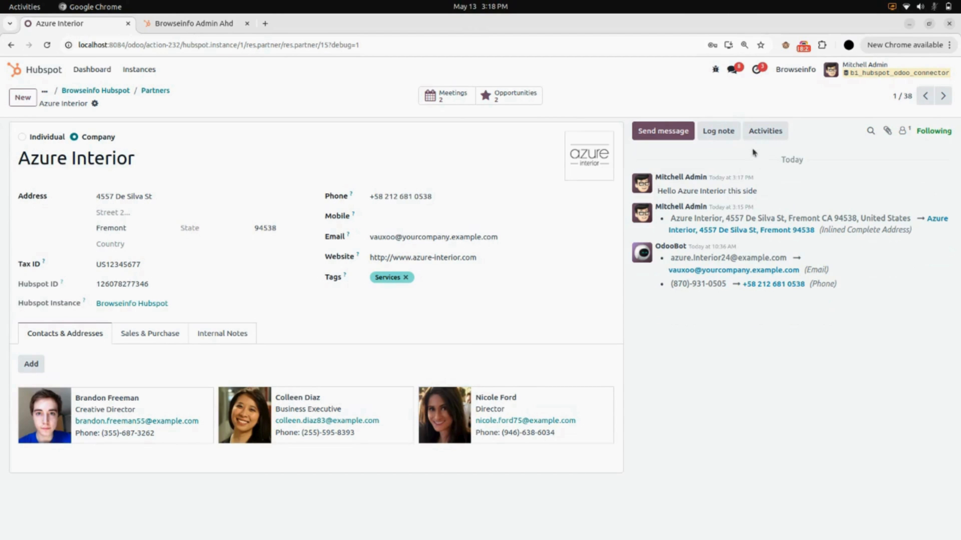
# Step: Plan an Email activity 'Please Check All the task' due 05/13/2025 on Azure Interior
pyautogui.click(757, 136)
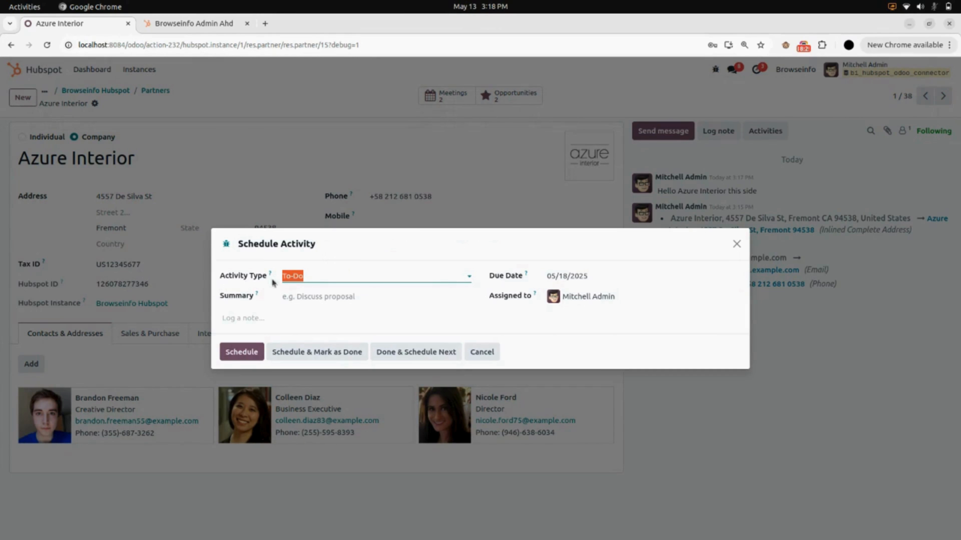
pyautogui.click(310, 276)
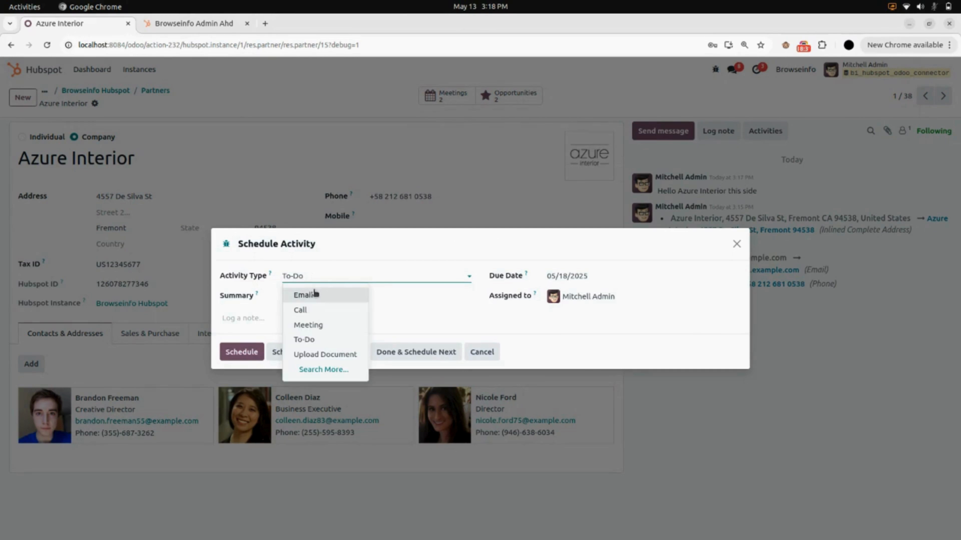
pyautogui.click(298, 296)
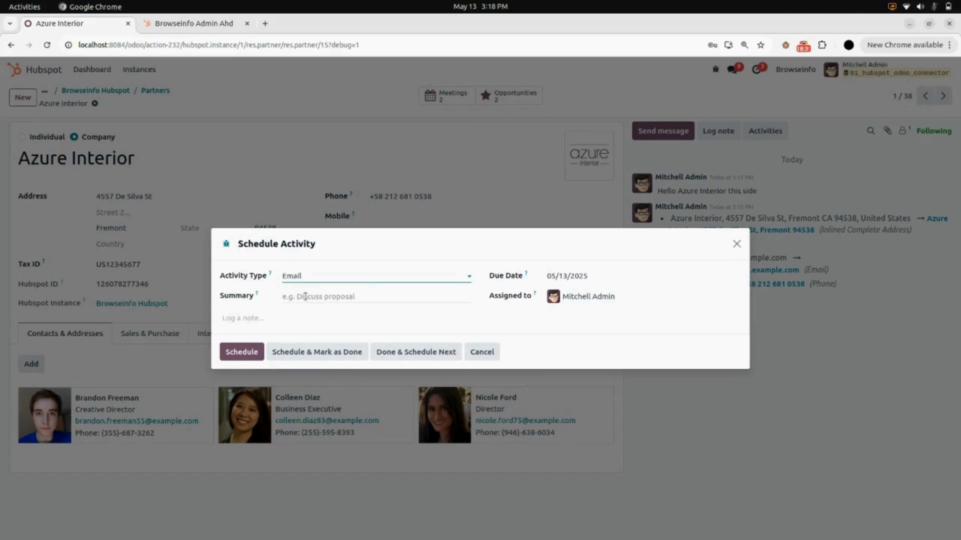
pyautogui.click(305, 296)
pyautogui.write('Pleas')
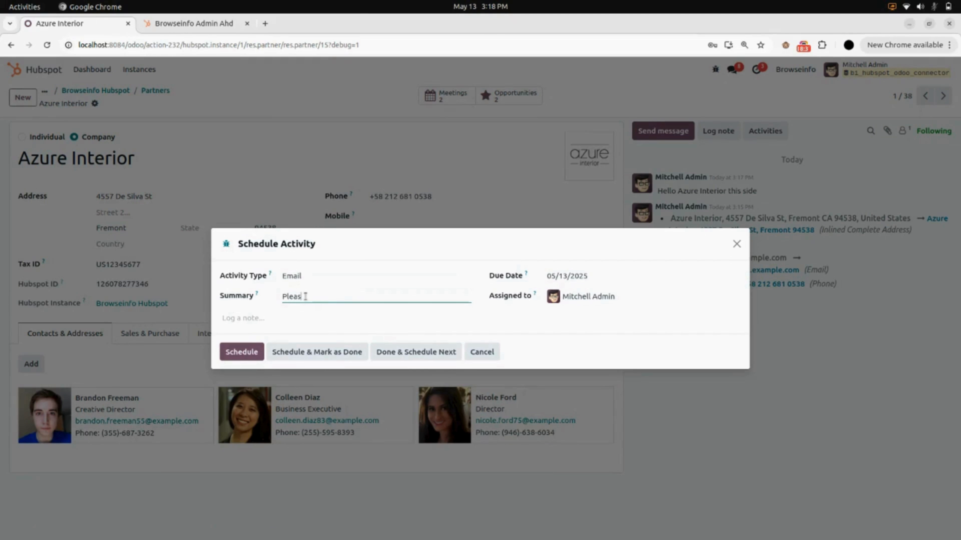
pyautogui.write('Check All the task')
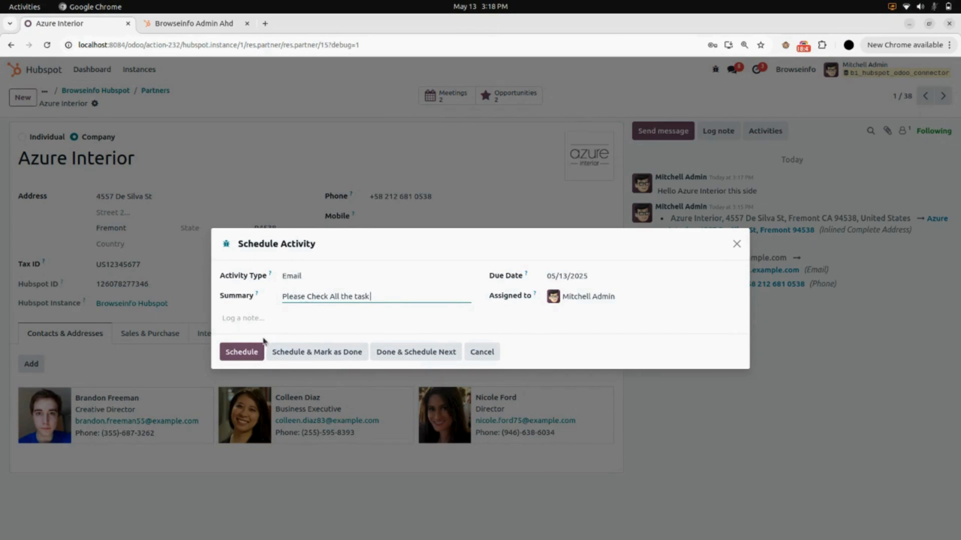
pyautogui.click(241, 353)
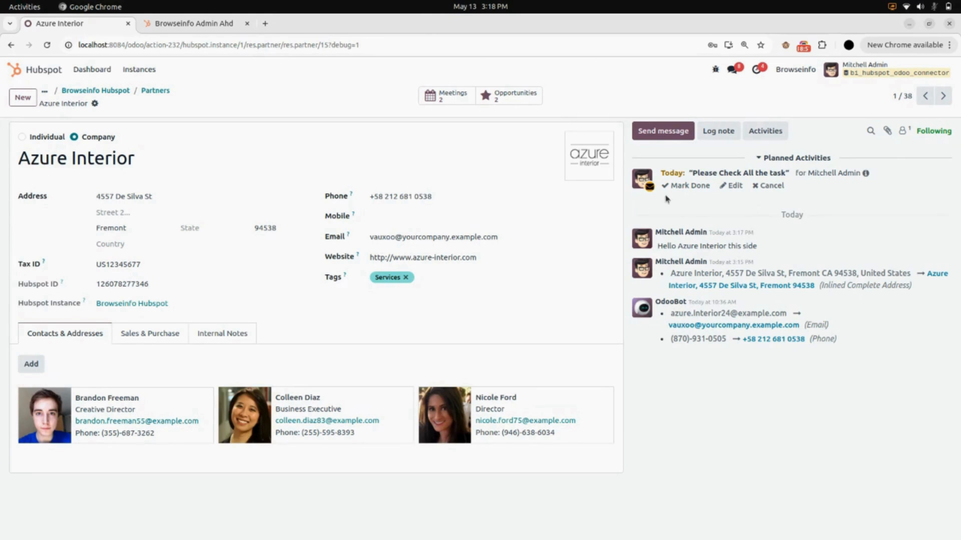
# Step: Export all 38 contacts and 15 engagements from Odoo to HubSpot
pyautogui.click(111, 91)
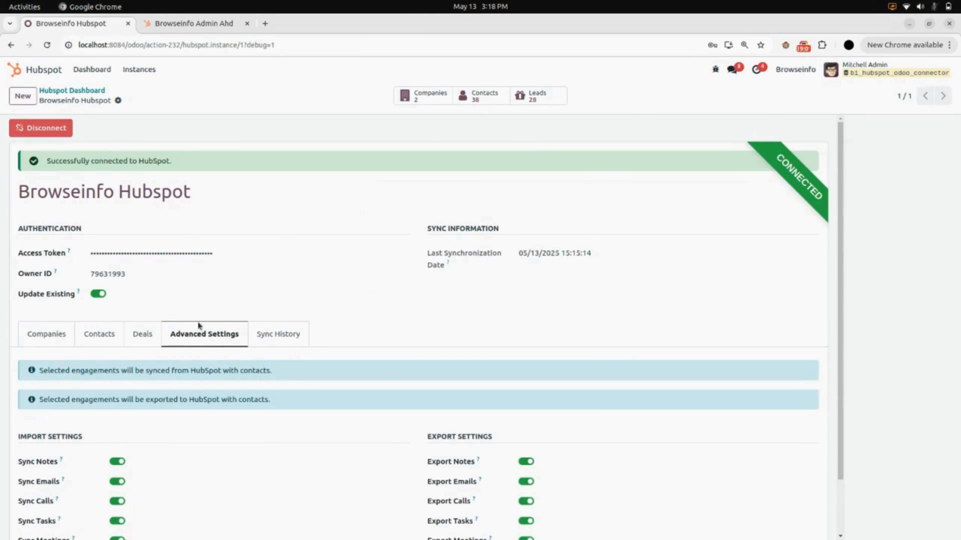
pyautogui.scroll(-3, 217, 350)
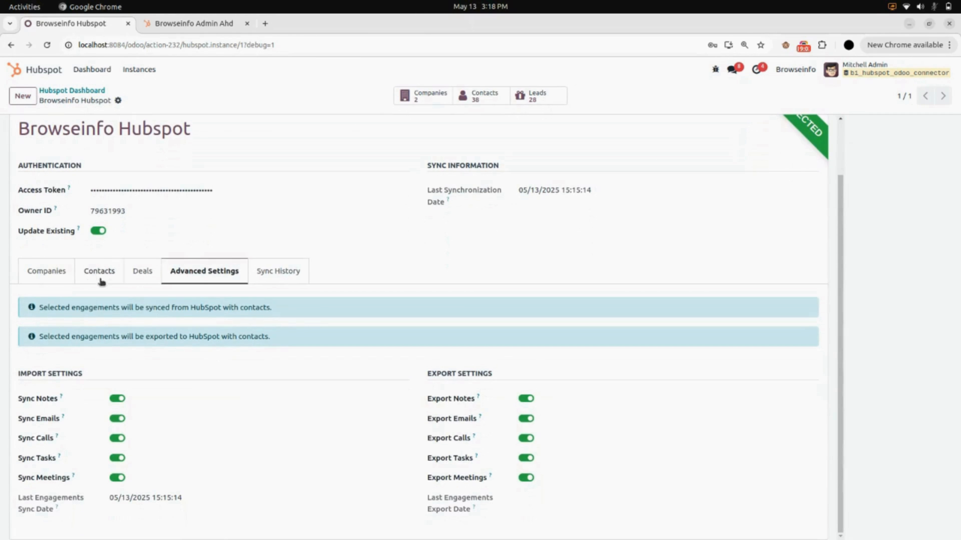
pyautogui.click(106, 272)
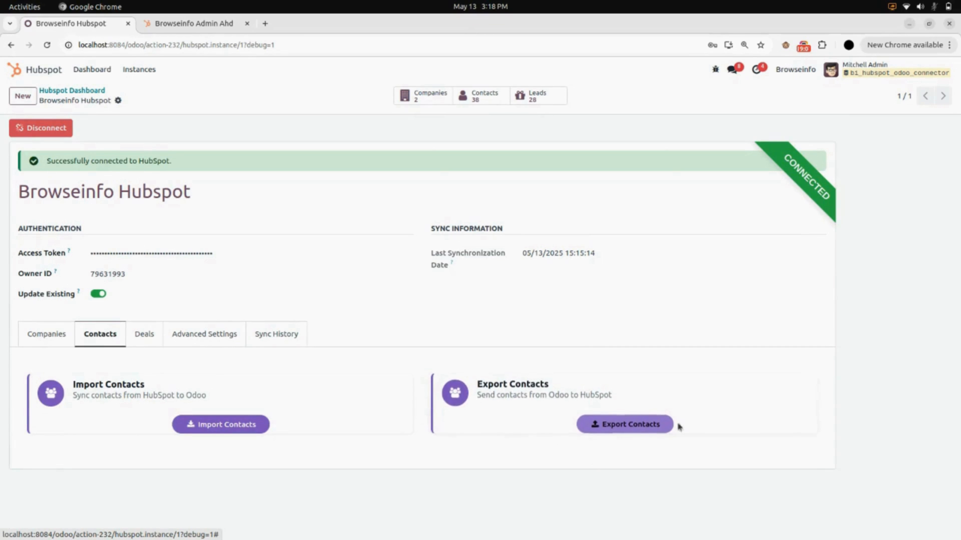
pyautogui.click(630, 423)
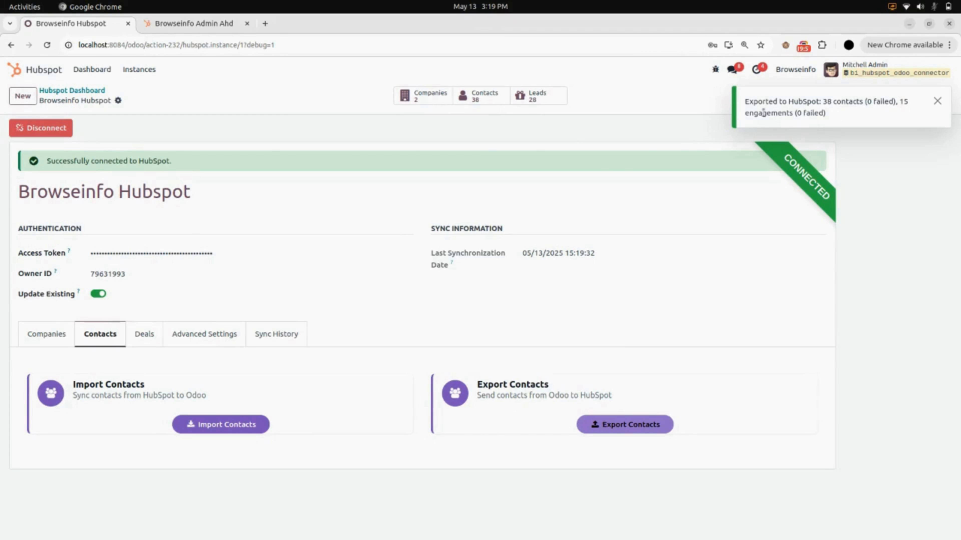
# Step: Confirm the latest export log in Sync History shows no failures, then go to HubSpot
pyautogui.click(280, 333)
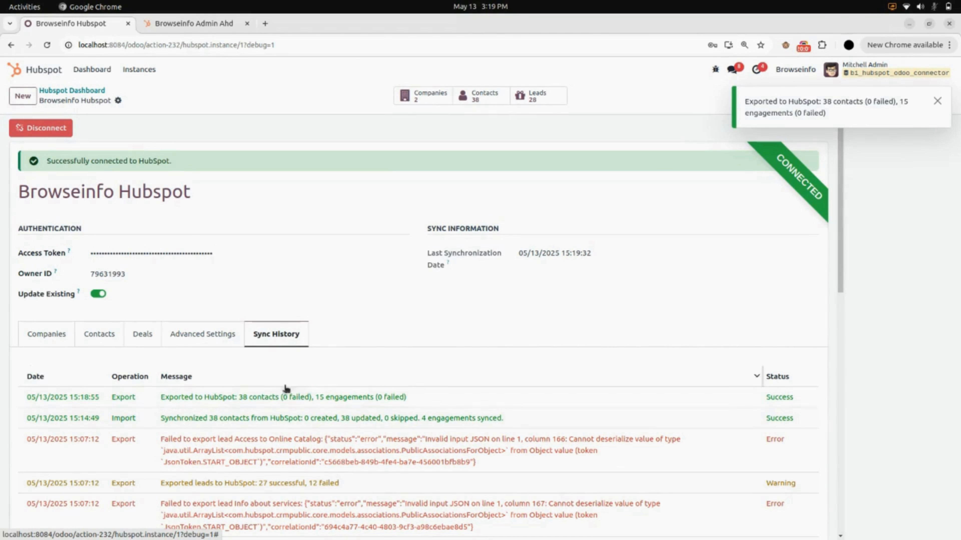
pyautogui.click(368, 395)
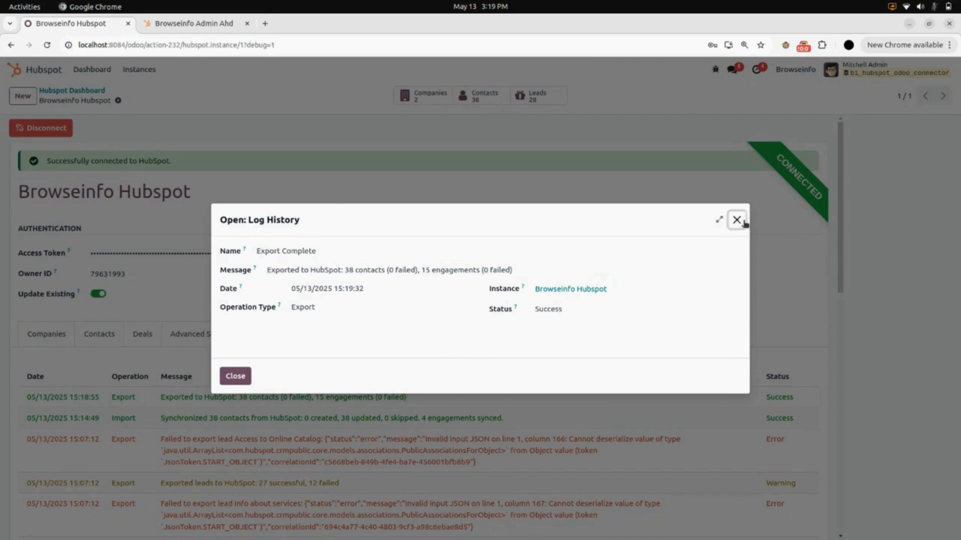
pyautogui.click(736, 219)
pyautogui.click(231, 25)
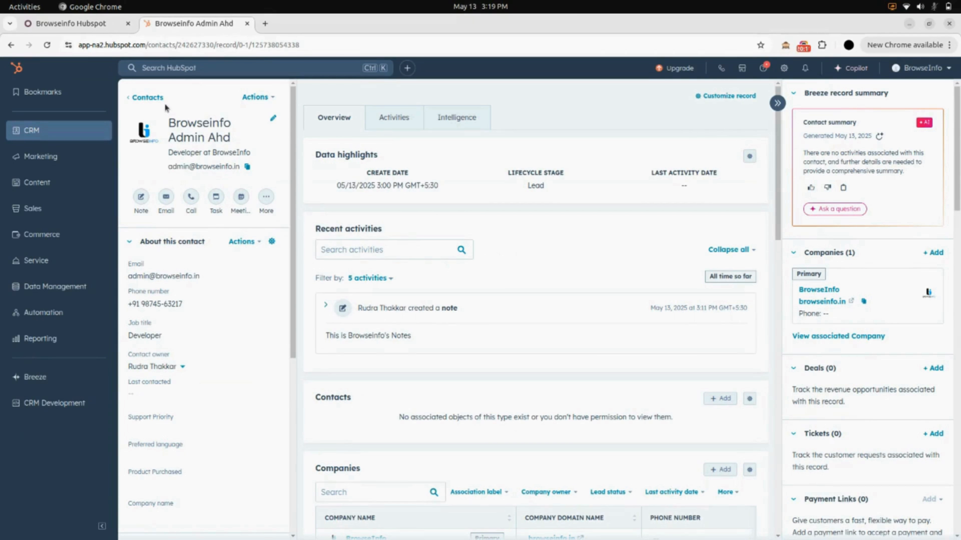
# Step: Open Azure Interior in HubSpot and view its Activities timeline with the exported note and email
pyautogui.click(156, 100)
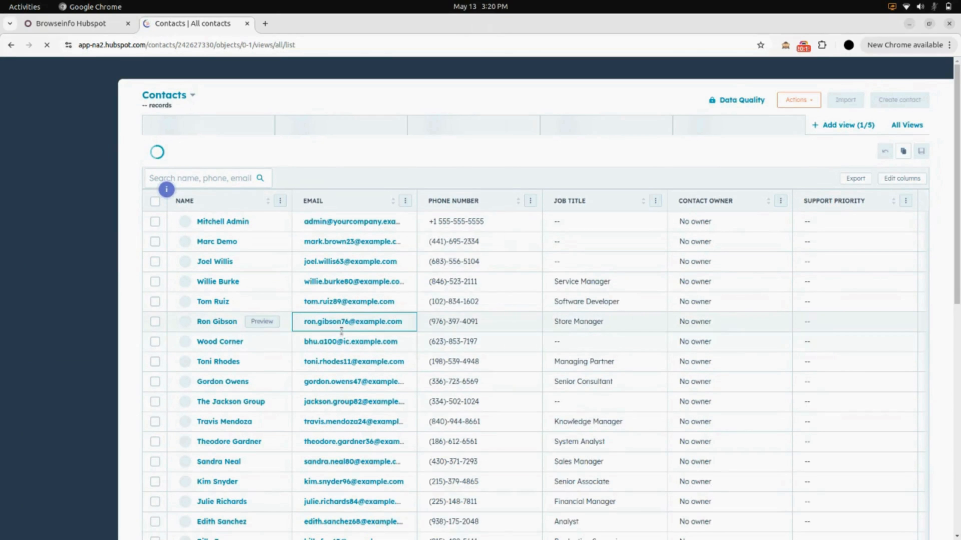
pyautogui.scroll(-10, 342, 331)
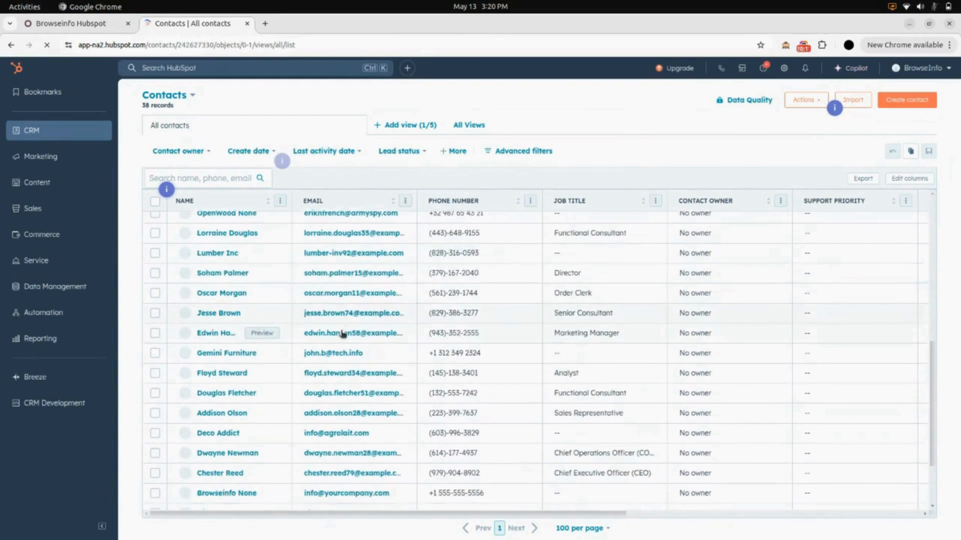
pyautogui.scroll(-3, 342, 332)
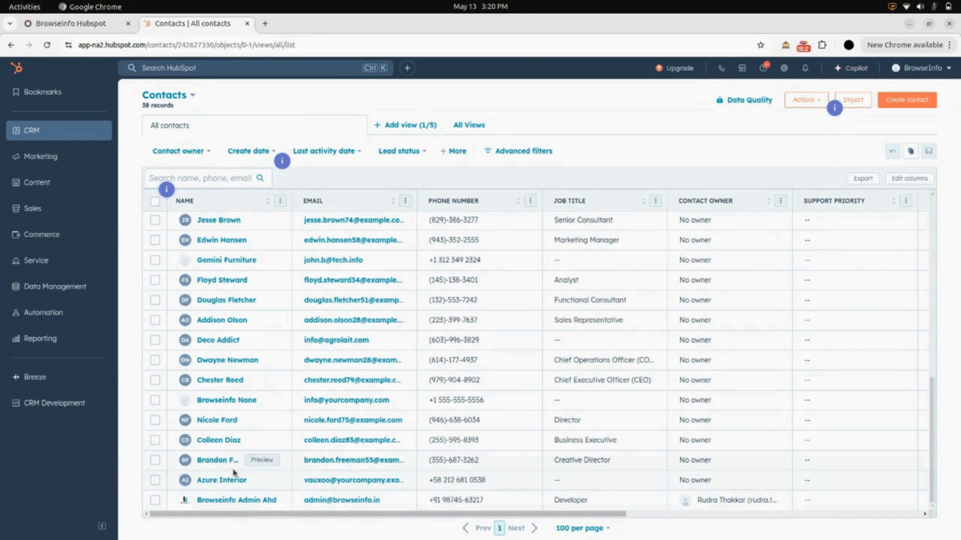
pyautogui.click(221, 481)
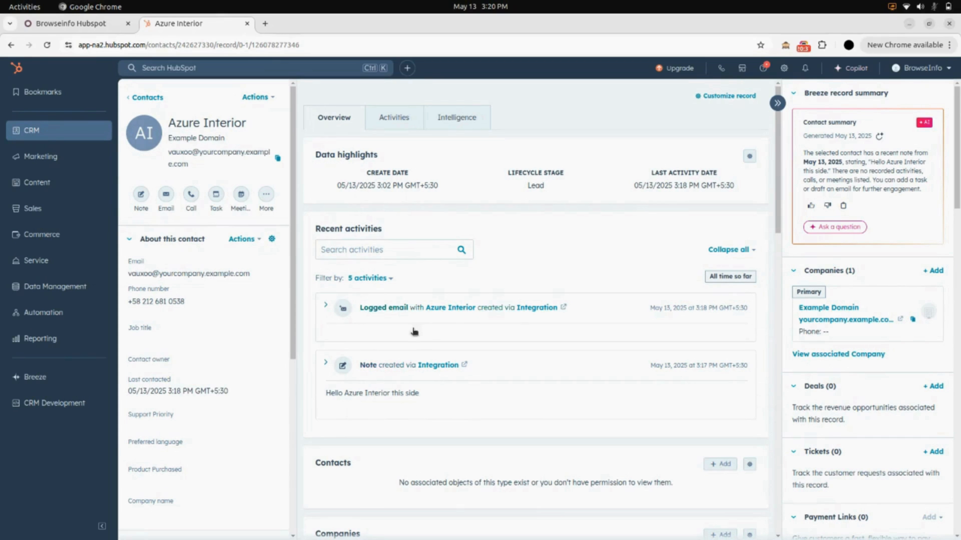
pyautogui.scroll(-5, 407, 282)
pyautogui.scroll(5, 381, 282)
pyautogui.click(409, 120)
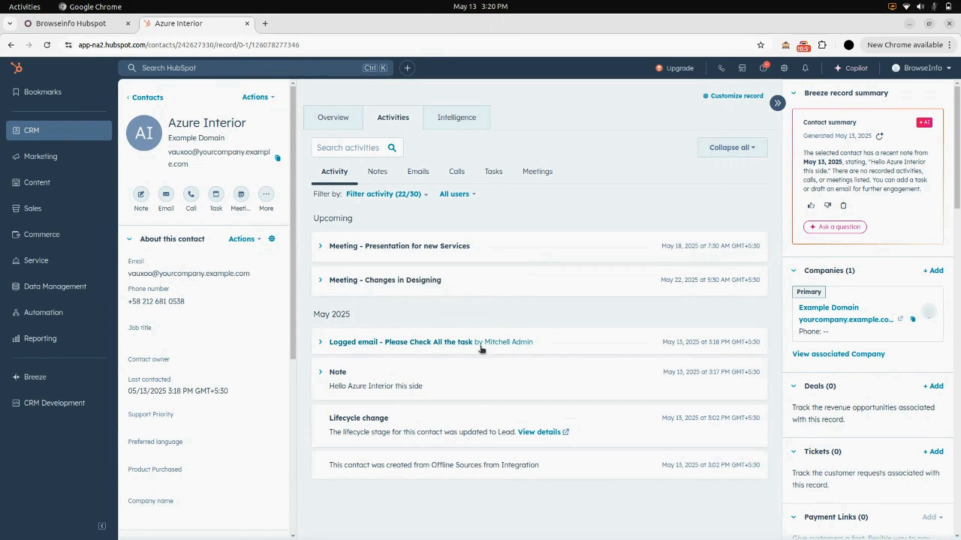
pyautogui.moveTo(483, 349)
# Step: Open the Odoo Hubspot Dashboard and review the 2 synced companies
pyautogui.click(95, 26)
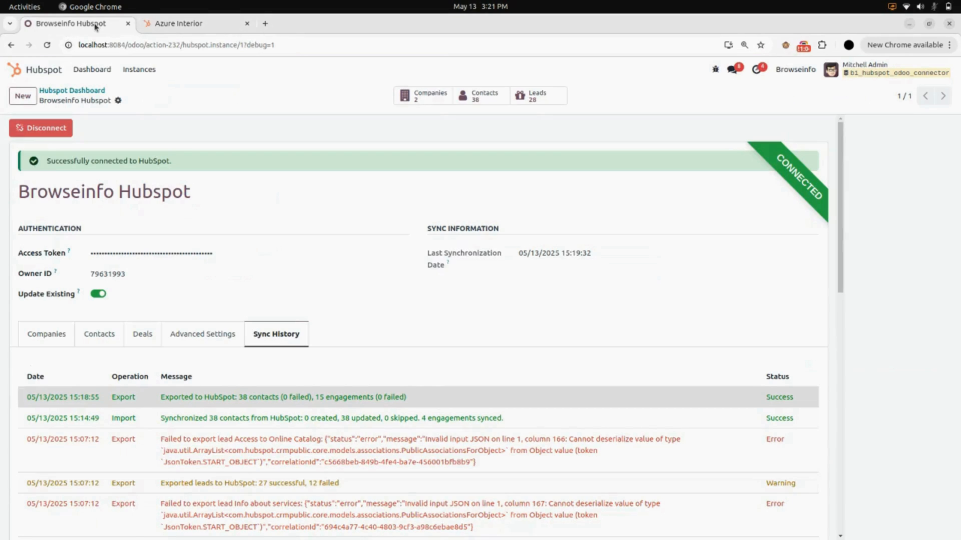
pyautogui.click(89, 72)
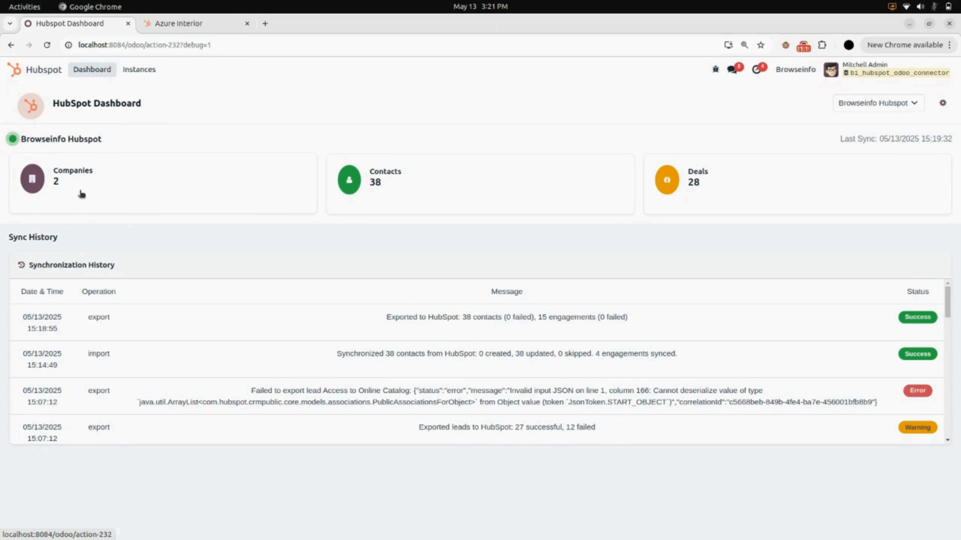
pyautogui.click(99, 193)
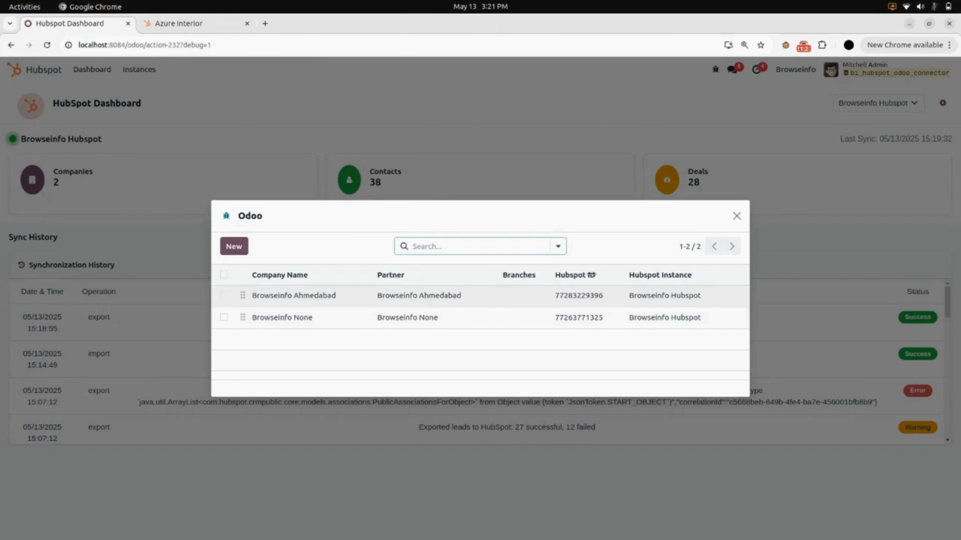
pyautogui.click(736, 216)
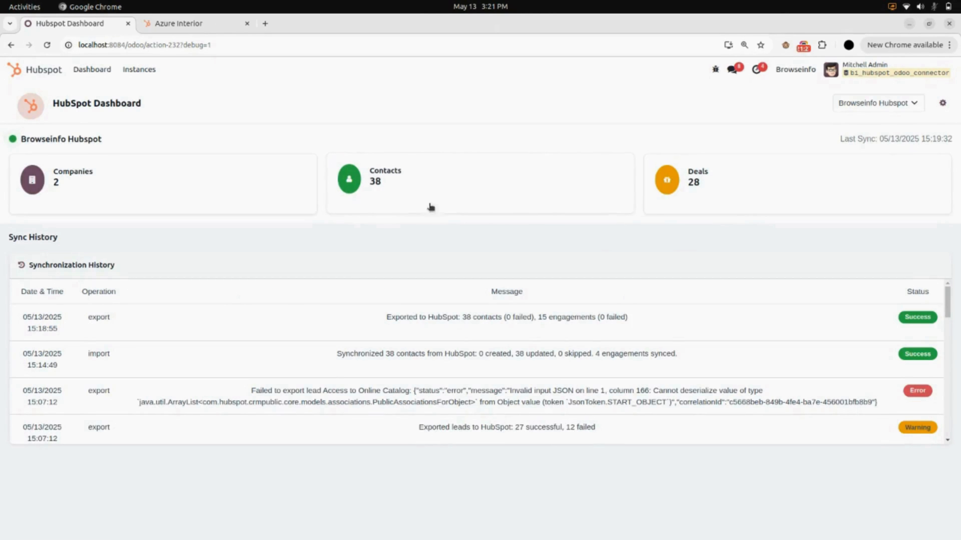
# Step: Review the lists of 38 synced contacts and 28 synced deals
pyautogui.click(378, 191)
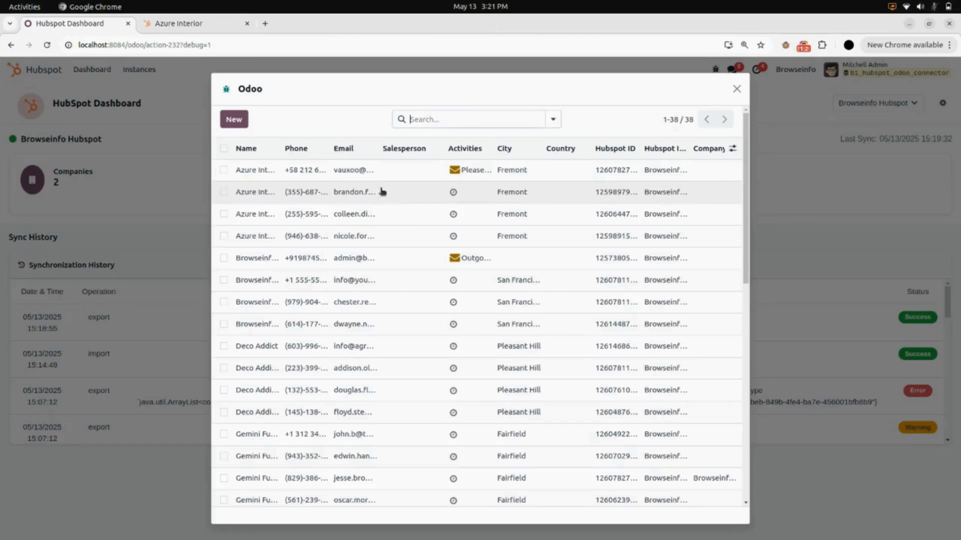
pyautogui.scroll(-1, 434, 291)
pyautogui.scroll(-10, 434, 291)
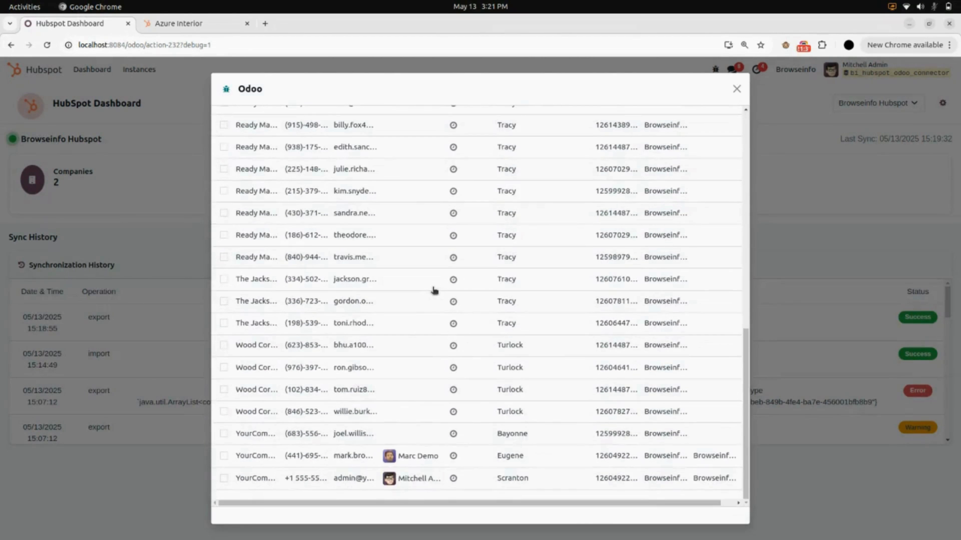
pyautogui.scroll(10, 434, 290)
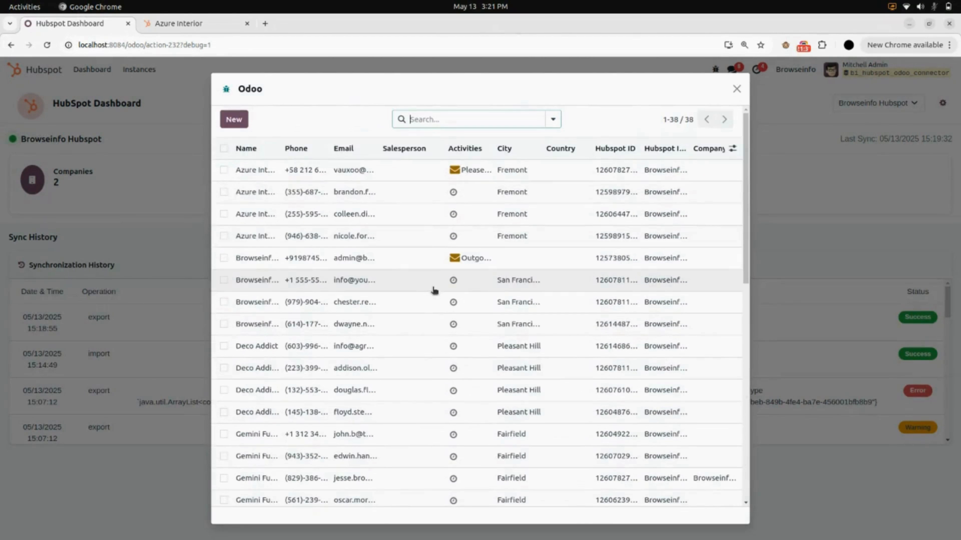
pyautogui.click(735, 89)
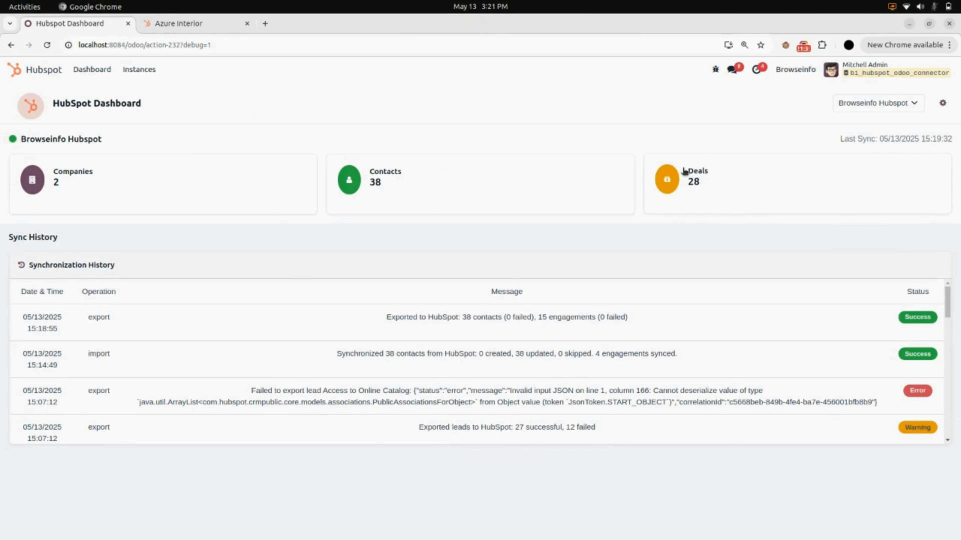
pyautogui.click(685, 171)
pyautogui.scroll(-5, 558, 243)
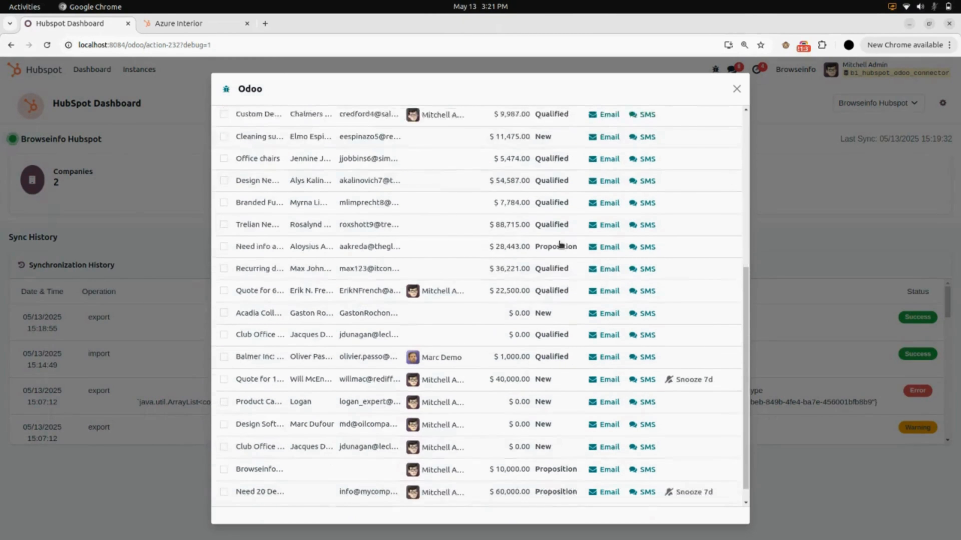
pyautogui.scroll(8, 560, 245)
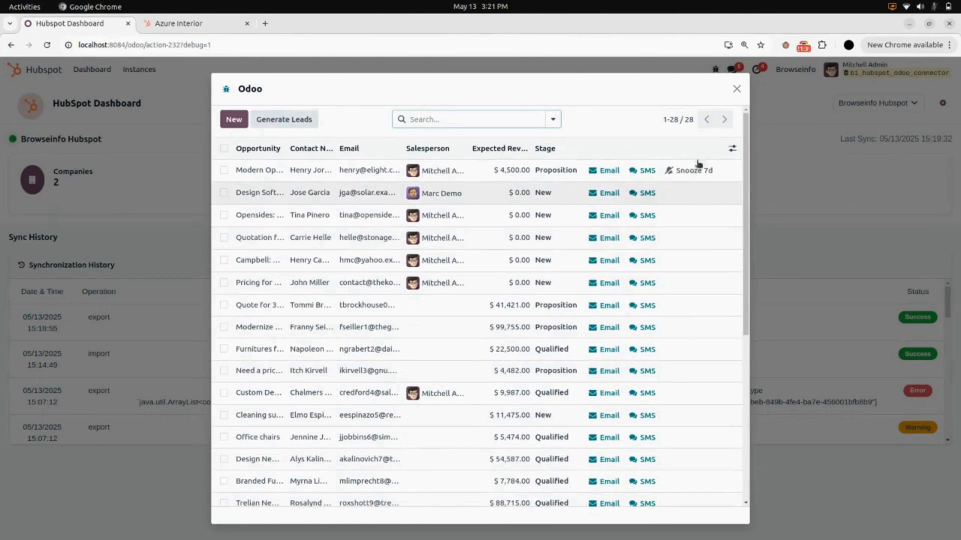
pyautogui.click(736, 88)
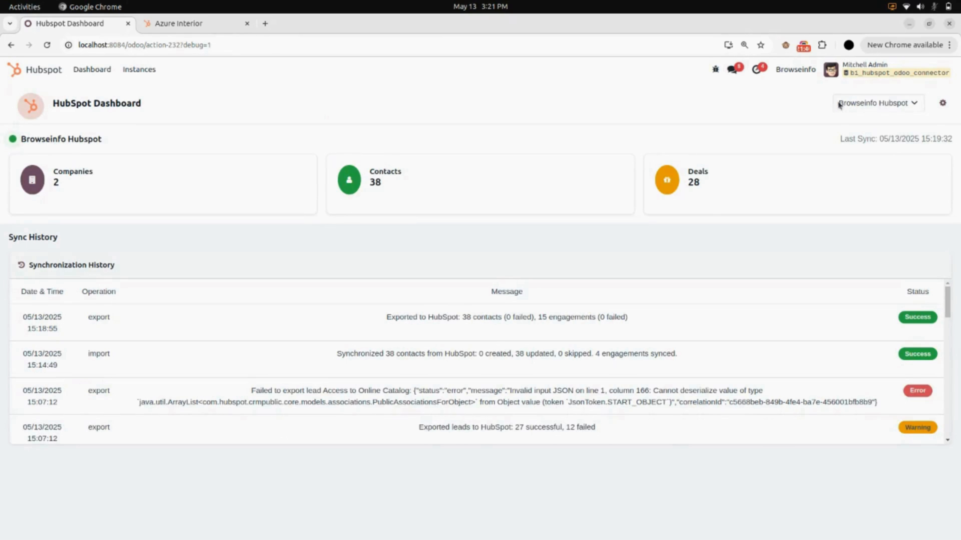
# Step: Keep Browseinfo Hubspot as the instance, review the Synchronization History, then return to the Odoo app grid
pyautogui.click(882, 102)
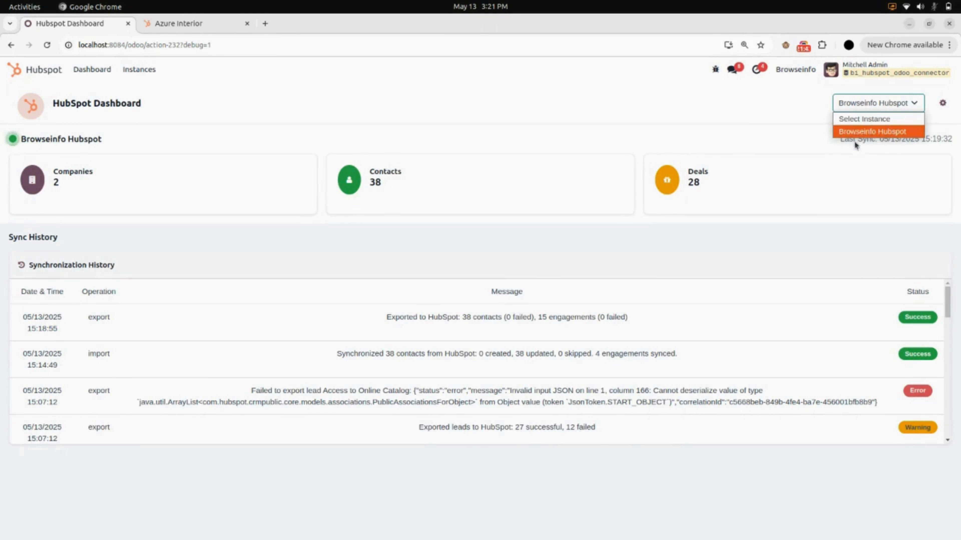
pyautogui.click(804, 127)
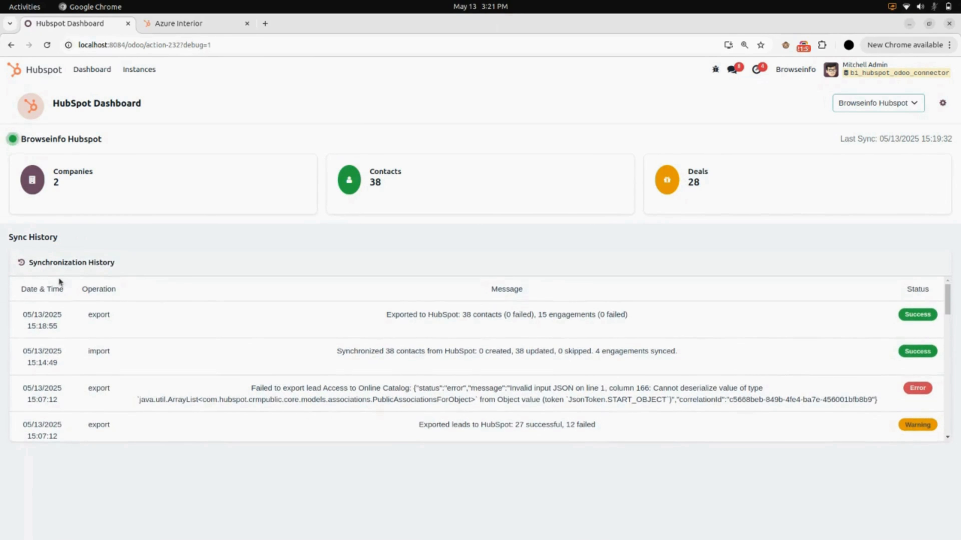
pyautogui.scroll(-15, 228, 350)
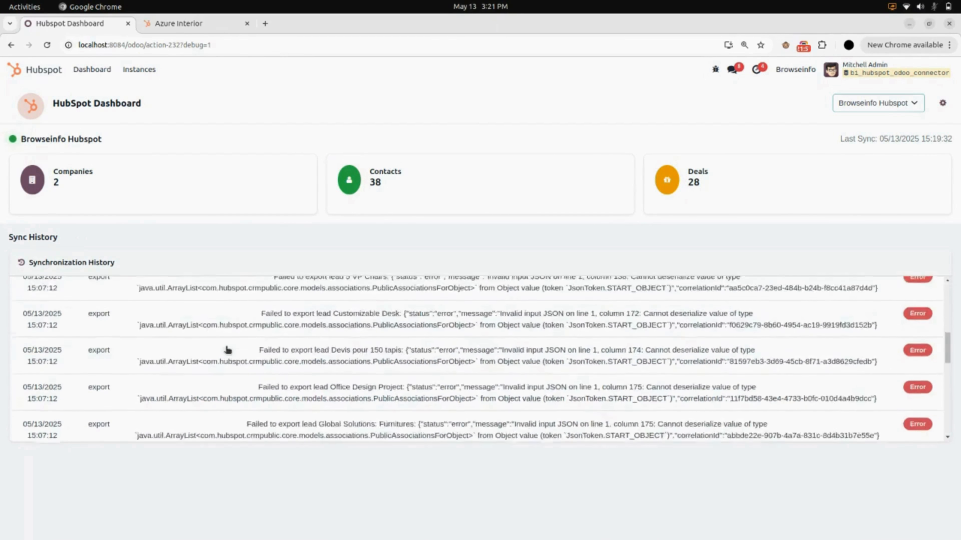
pyautogui.scroll(10, 228, 349)
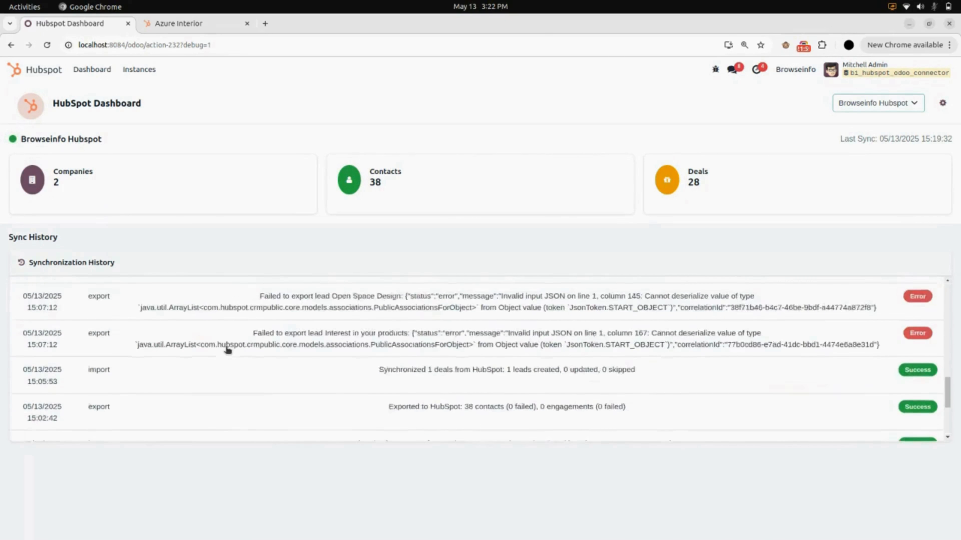
pyautogui.scroll(4, 227, 350)
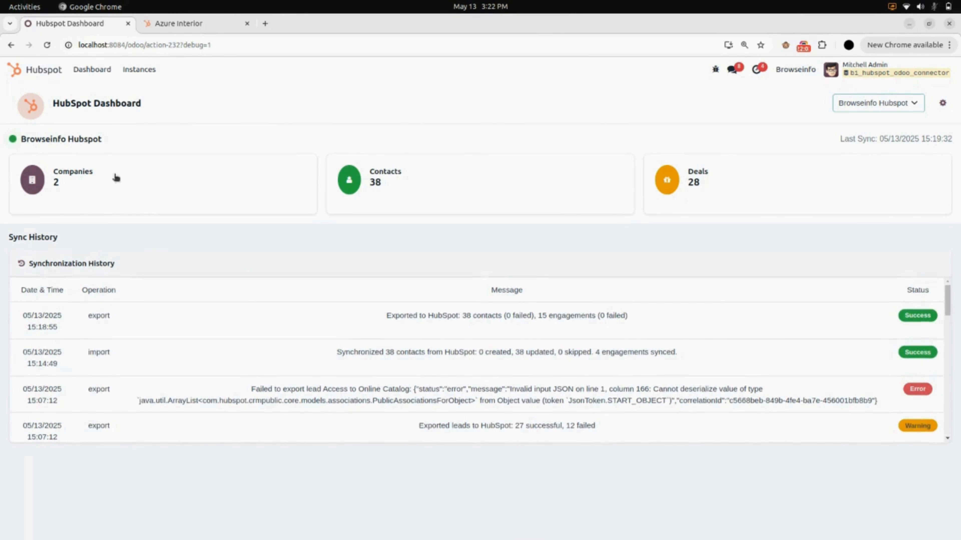
pyautogui.click(51, 70)
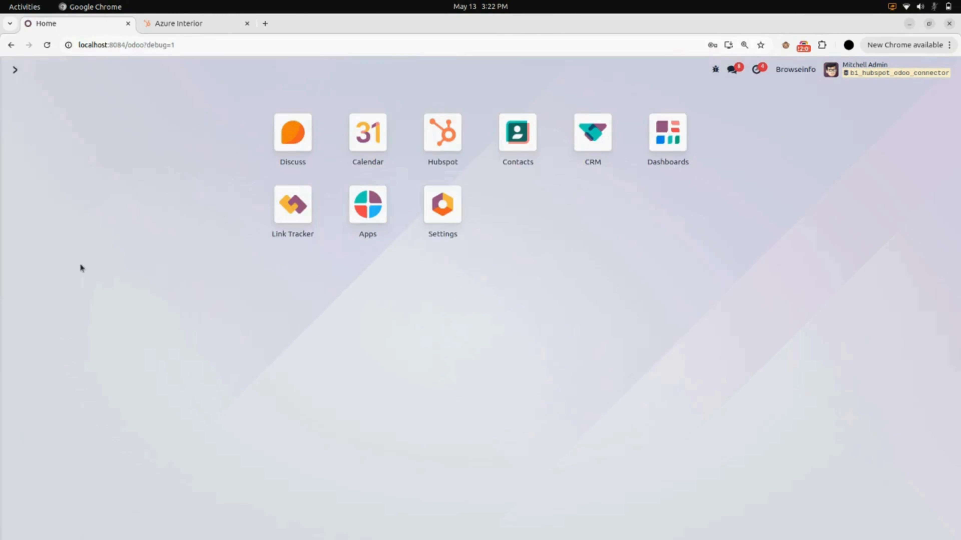